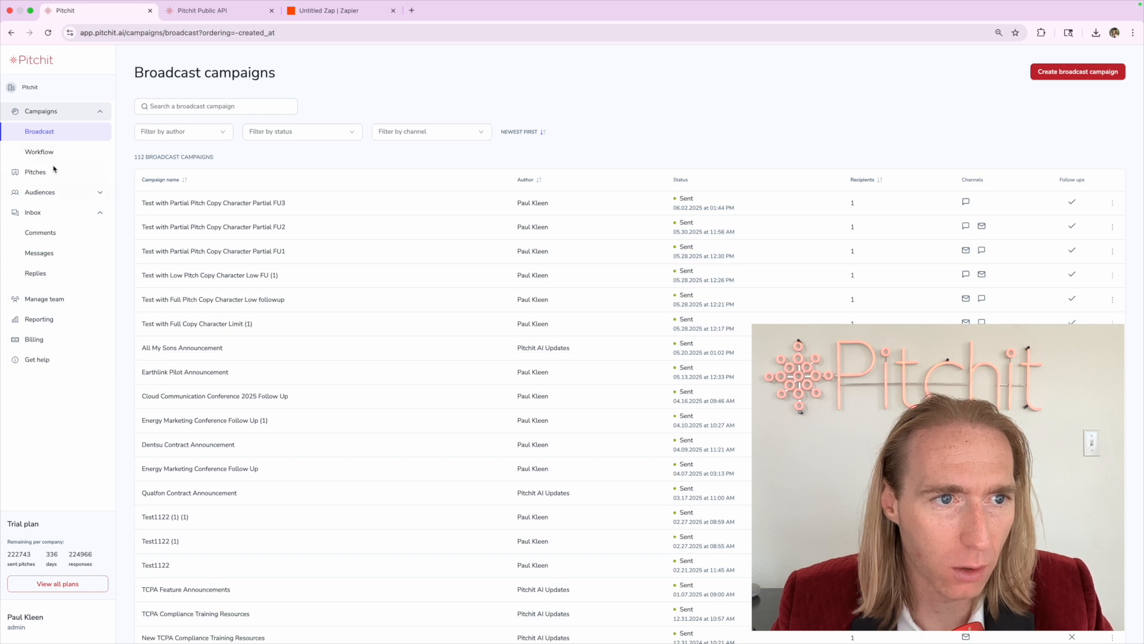
Copy the second integration key from Pitchit's Integrations settings, then bring up the API docs tab
{"action": "left_click", "coordinate": [49, 272]}
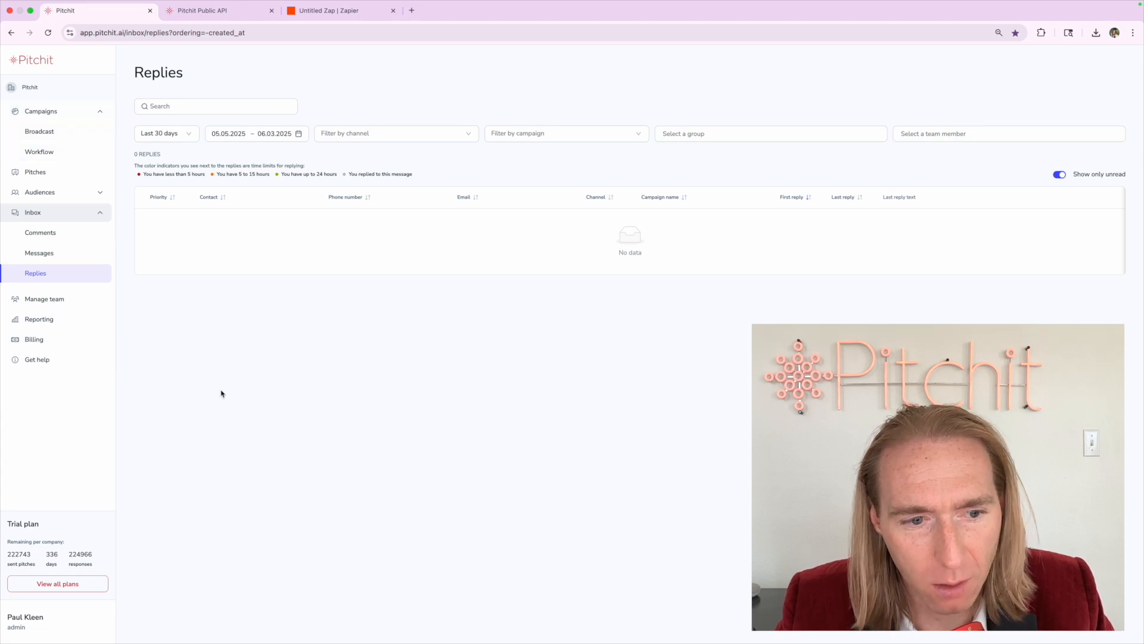
{"action": "left_click", "coordinate": [57, 625]}
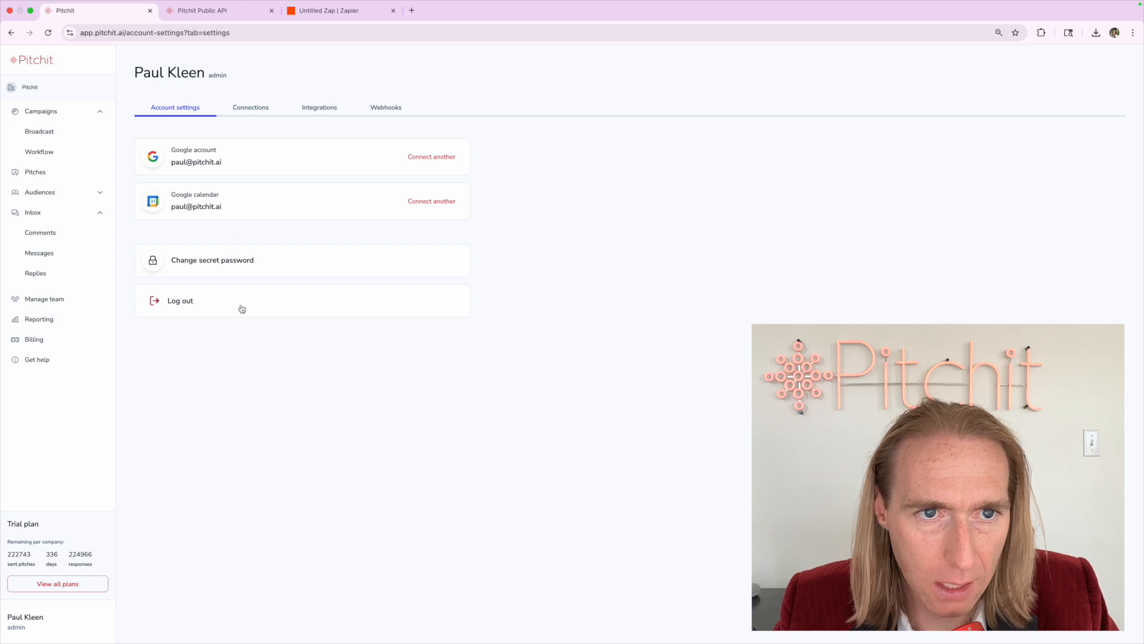
{"action": "left_click", "coordinate": [320, 109]}
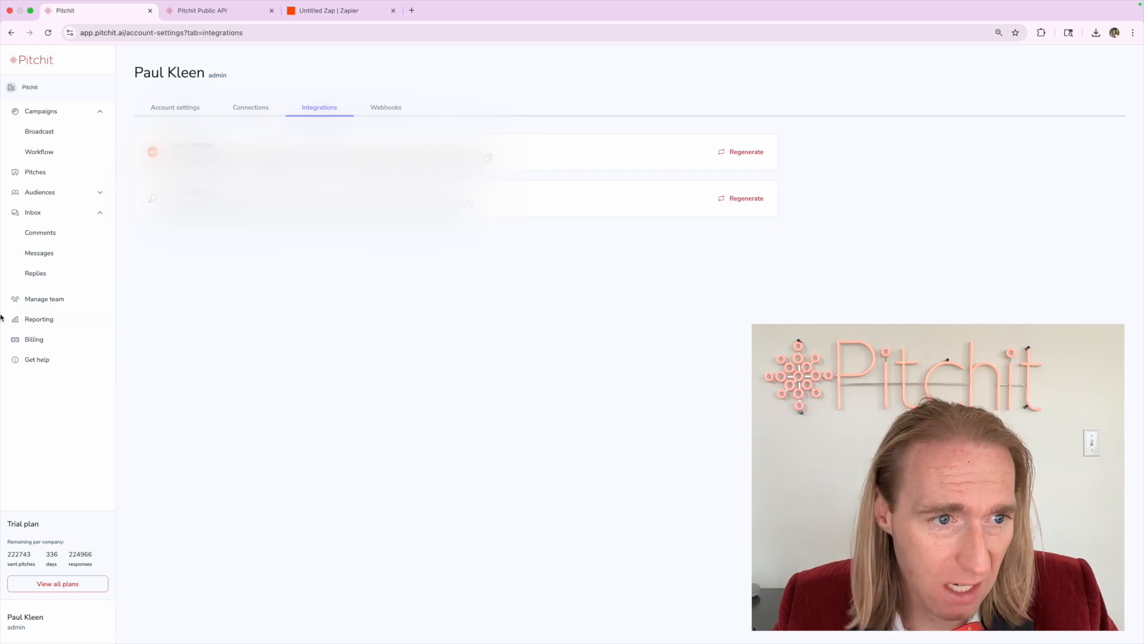
{"action": "left_click", "coordinate": [24, 299]}
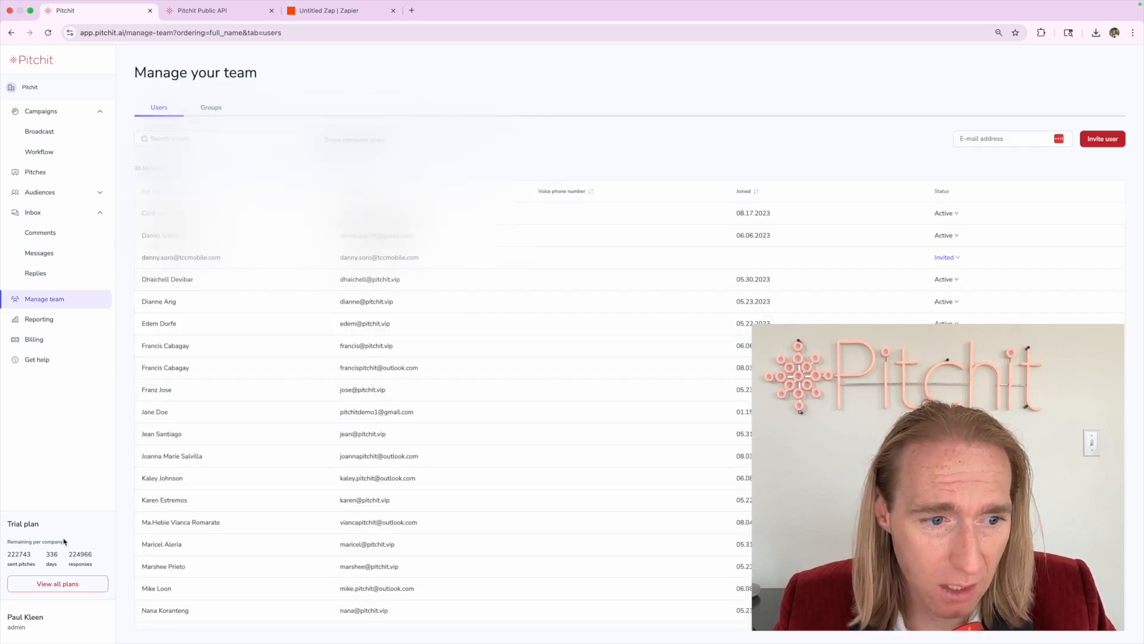
{"action": "left_click", "coordinate": [27, 619]}
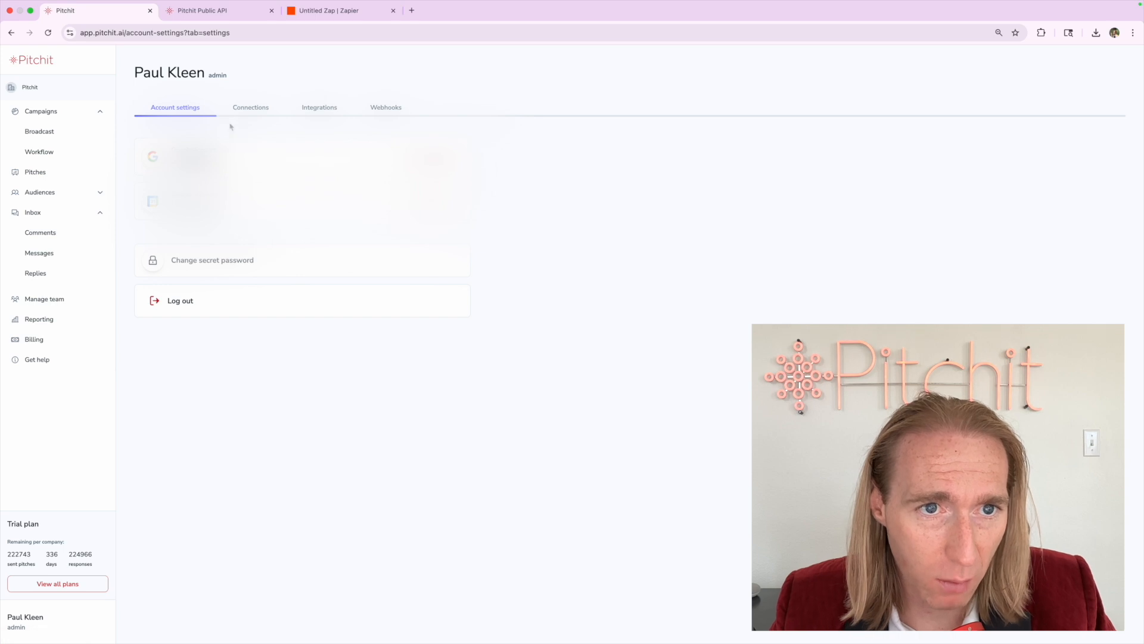
{"action": "left_click", "coordinate": [331, 107]}
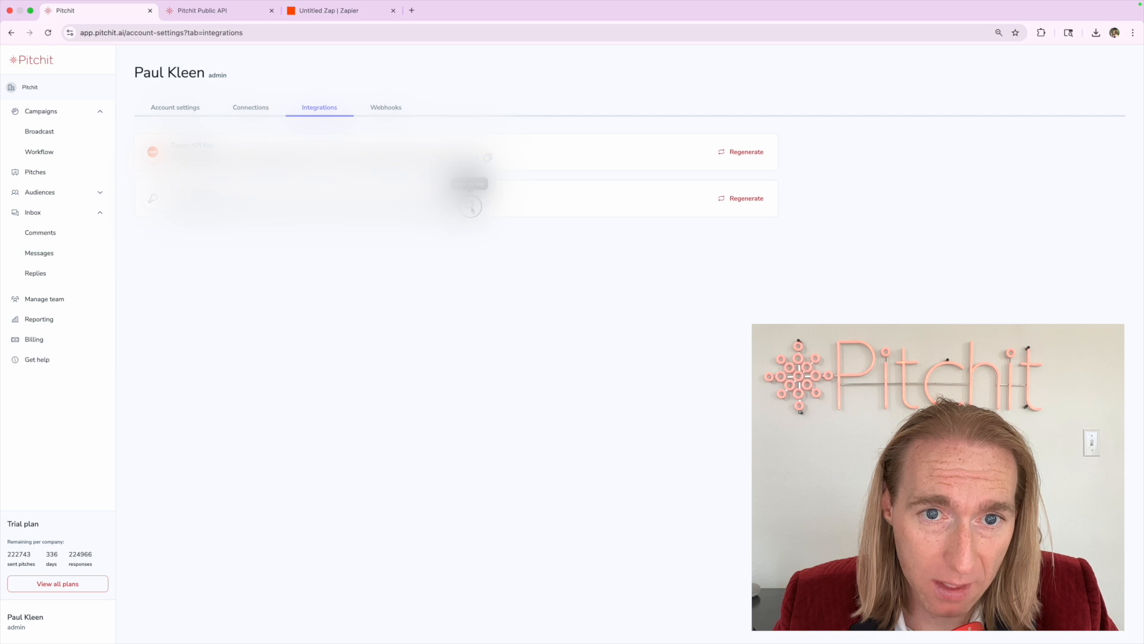
{"action": "left_click", "coordinate": [470, 203]}
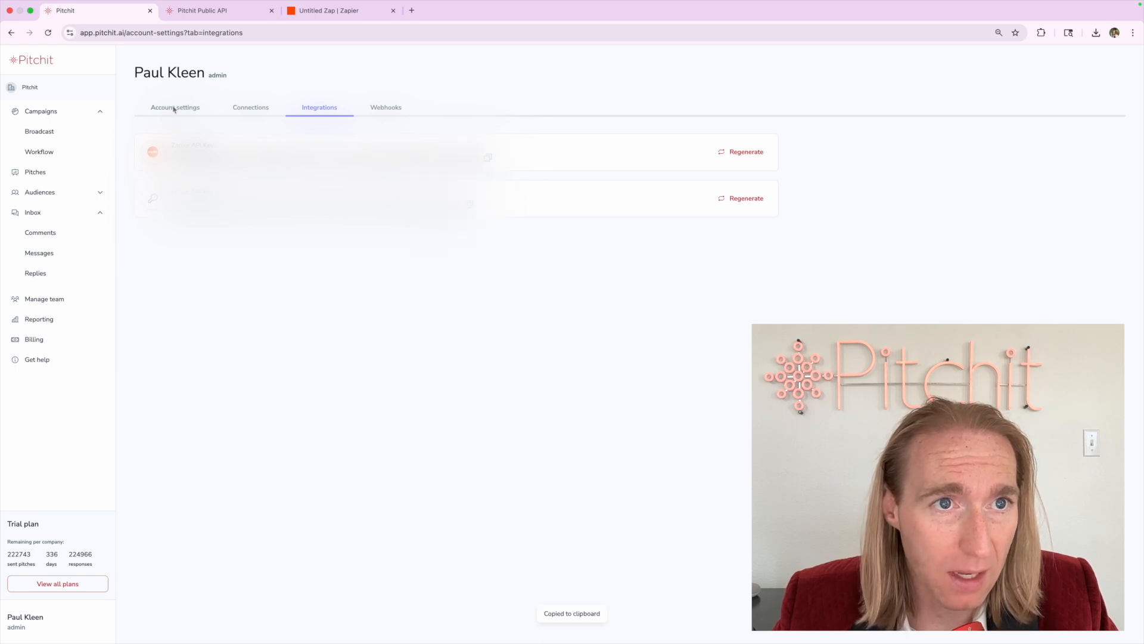
{"action": "left_click", "coordinate": [199, 17]}
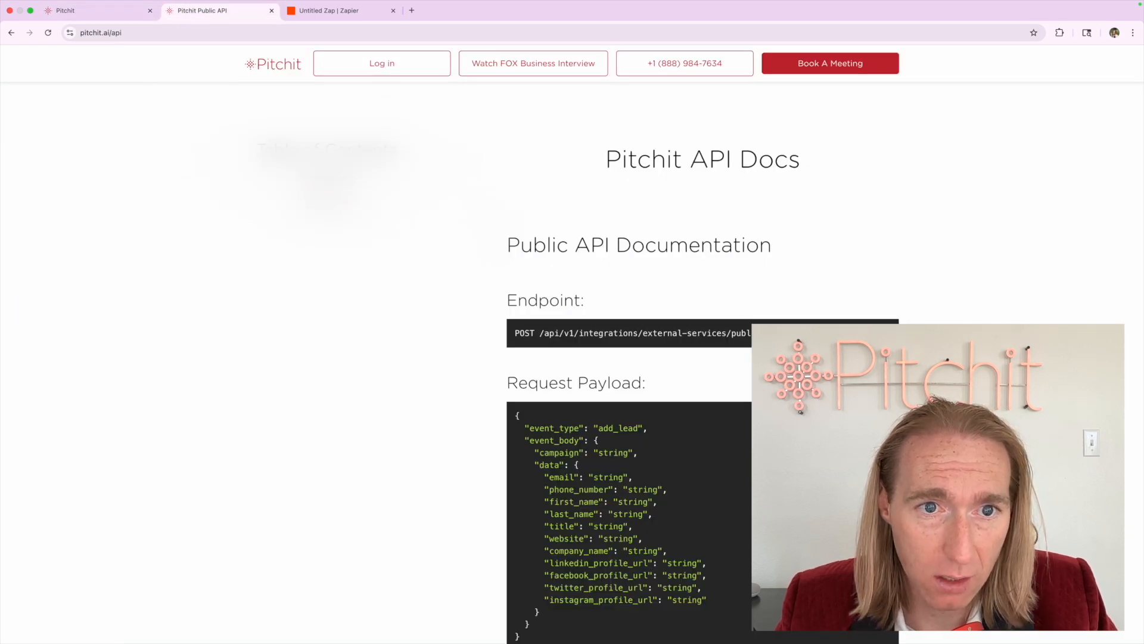
Jump to the Public API section of the docs and scroll through the endpoint details
{"action": "left_click", "coordinate": [326, 177]}
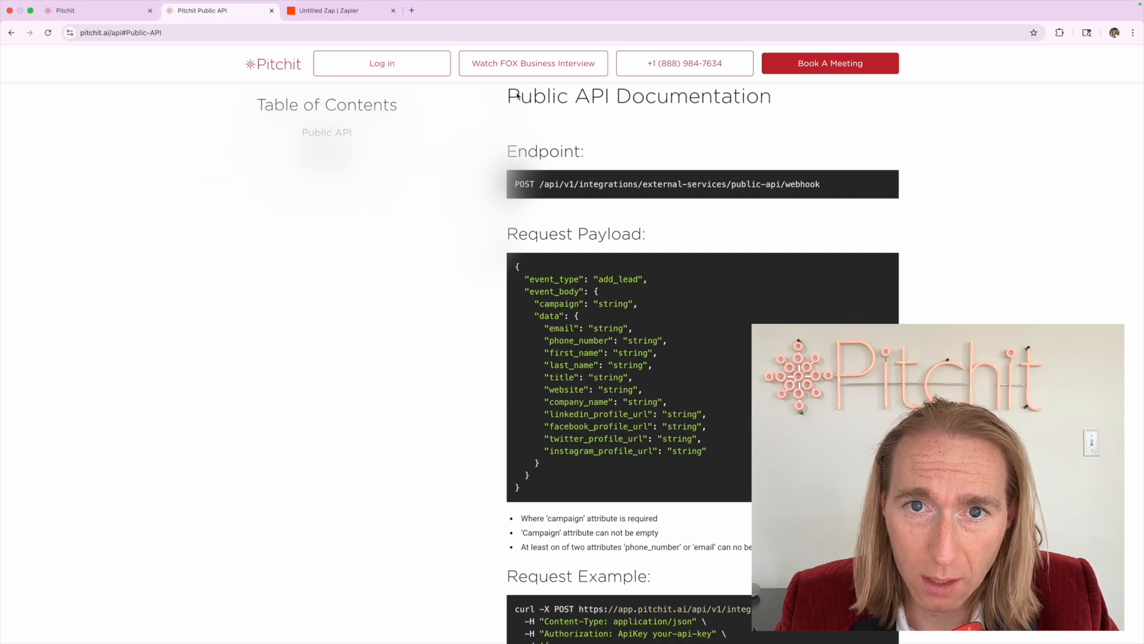
{"action": "scroll", "coordinate": [528, 295], "scroll_direction": "down", "scroll_amount": 5}
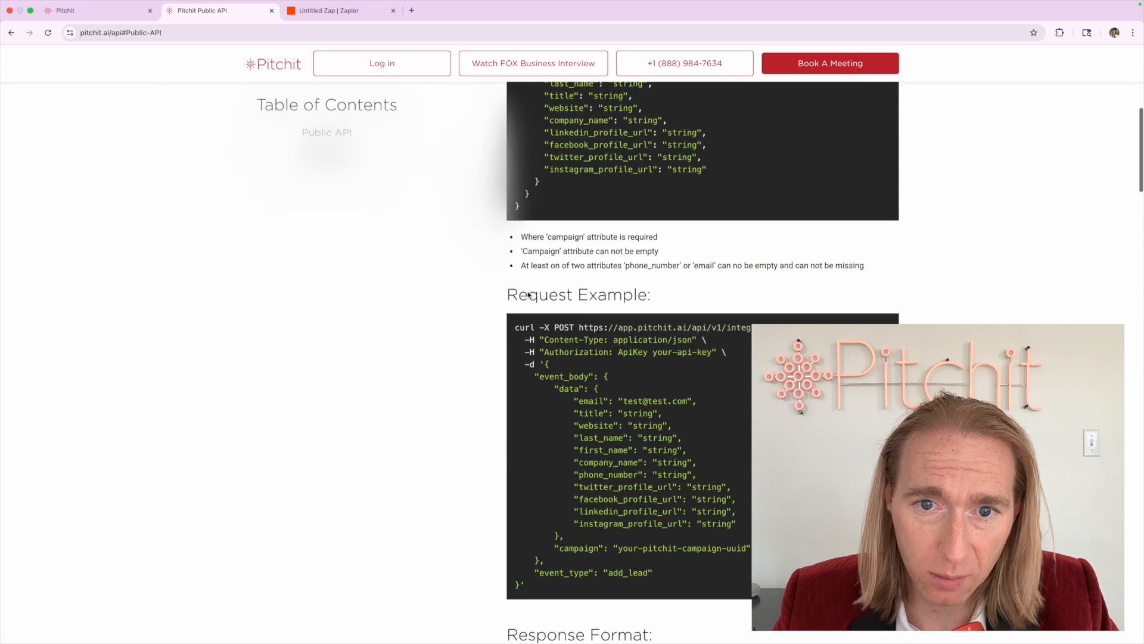
{"action": "scroll", "coordinate": [528, 294], "scroll_direction": "down", "scroll_amount": 6}
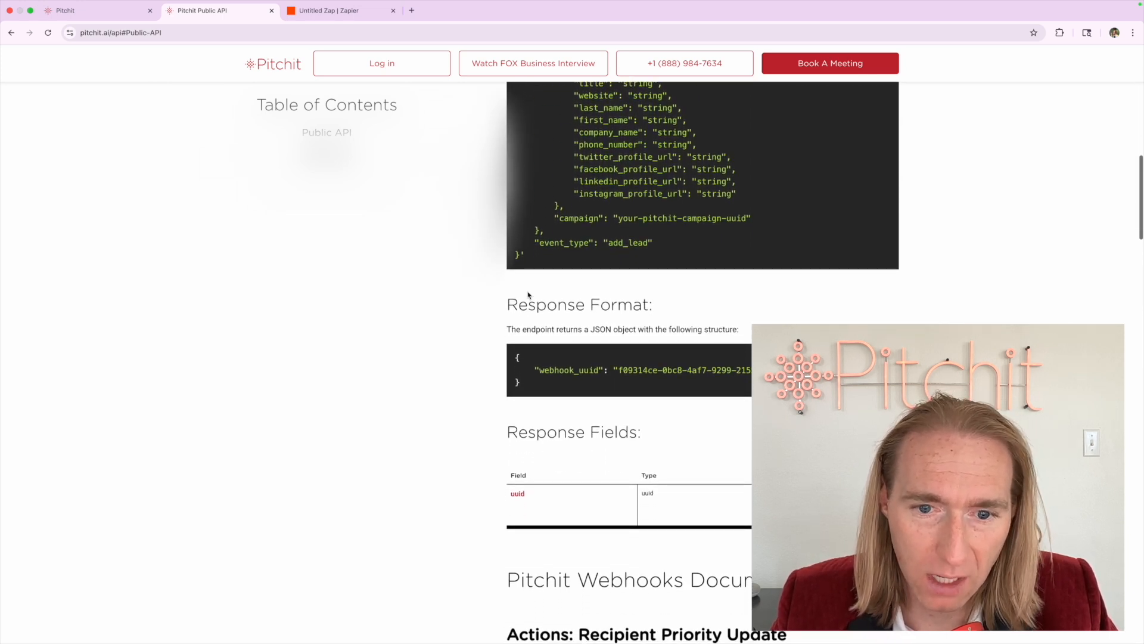
Recheck the API key entry in Pitchit's integrations and return to account settings
{"action": "left_click", "coordinate": [115, 20]}
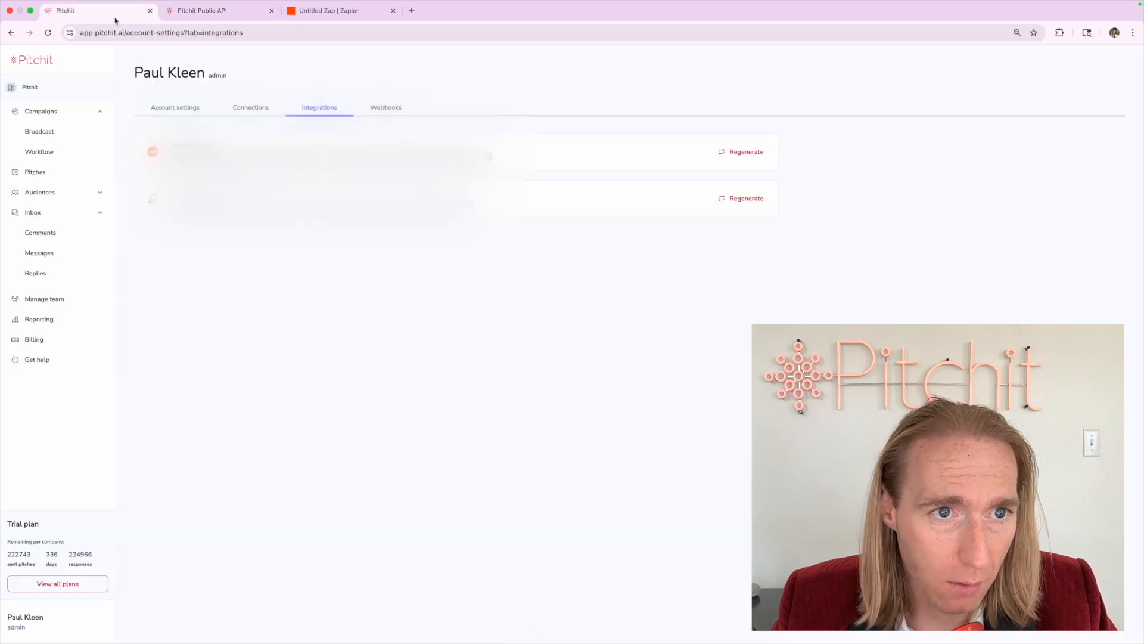
{"action": "left_click_drag", "start_coordinate": [173, 192], "coordinate": [254, 204]}
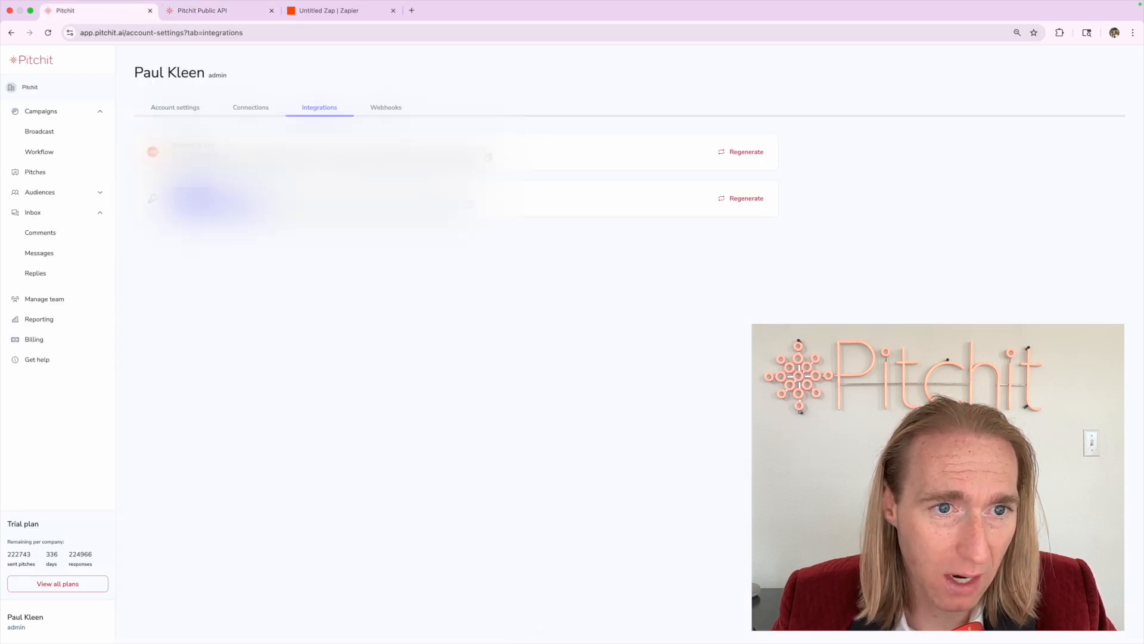
{"action": "left_click", "coordinate": [215, 230]}
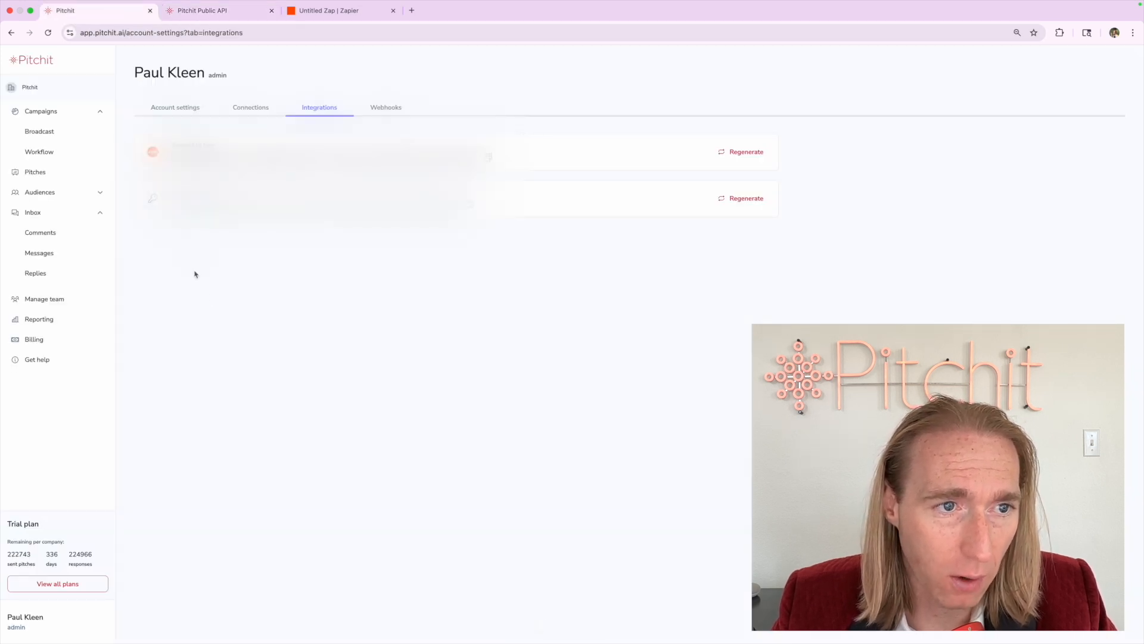
{"action": "left_click", "coordinate": [40, 150]}
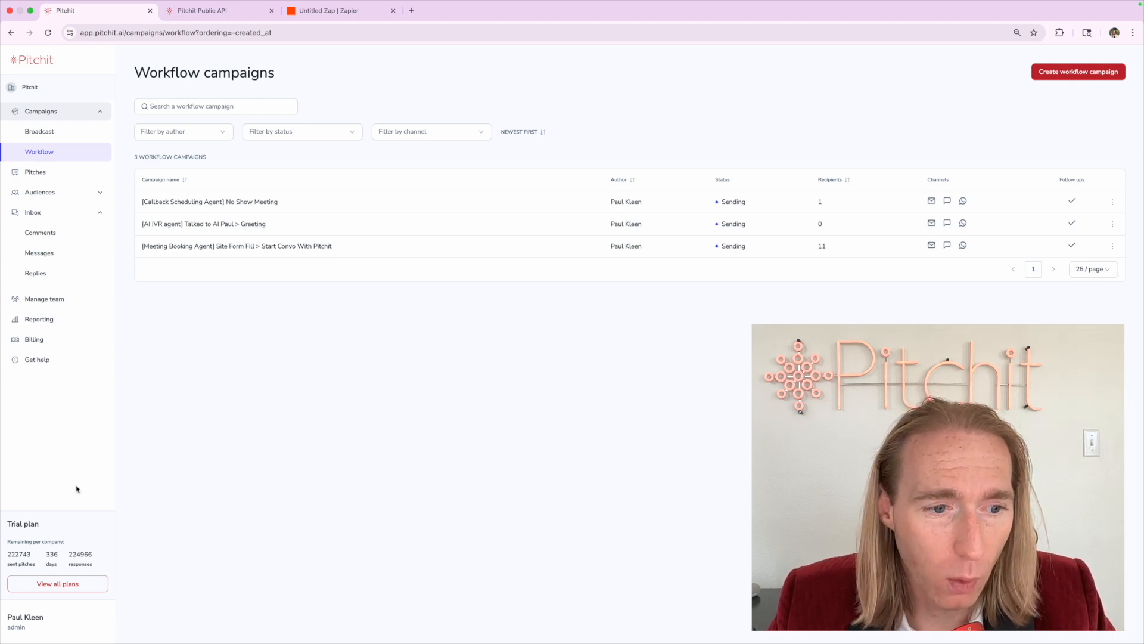
{"action": "left_click", "coordinate": [48, 618]}
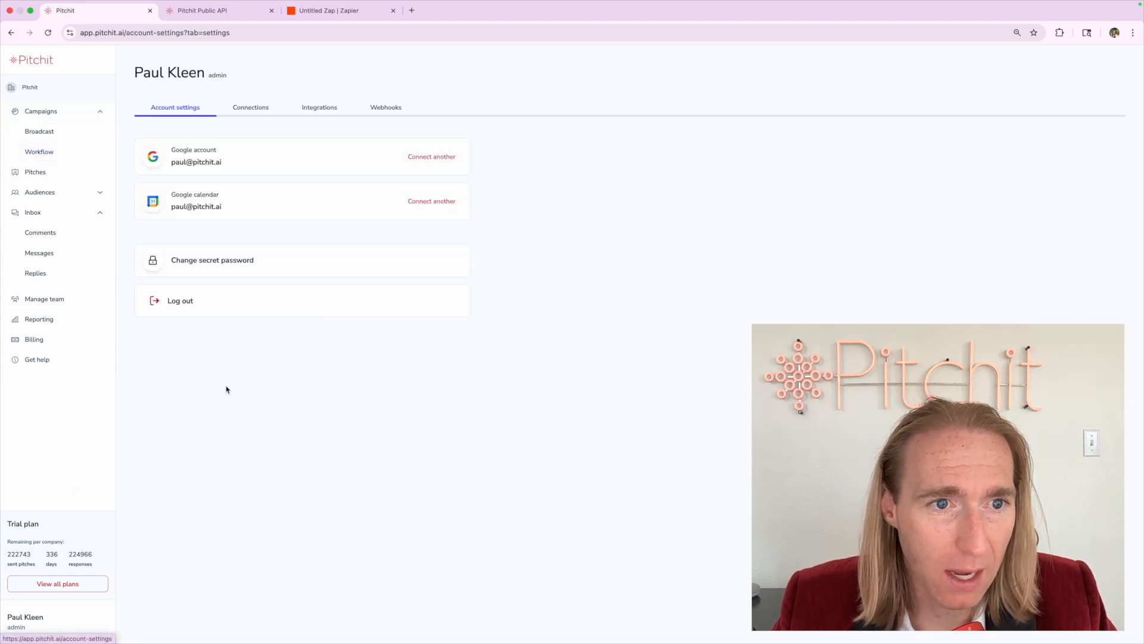
Reread the request payload and response in the API docs, check the docs address, and return to Pitchit
{"action": "left_click", "coordinate": [200, 15]}
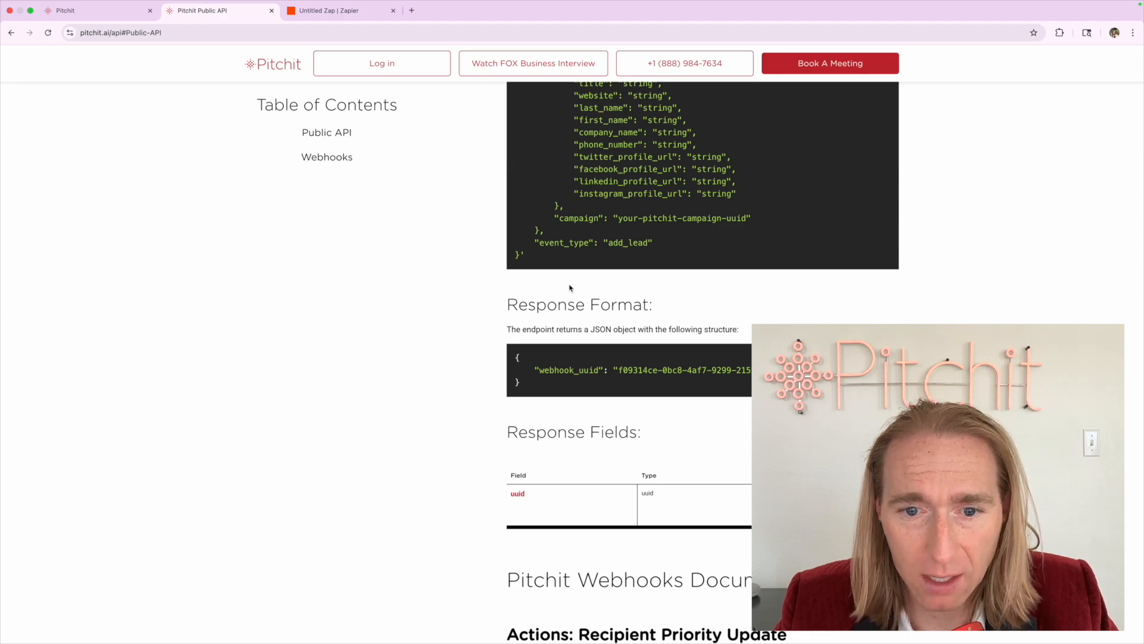
{"action": "scroll", "coordinate": [692, 344], "scroll_direction": "up", "scroll_amount": 10}
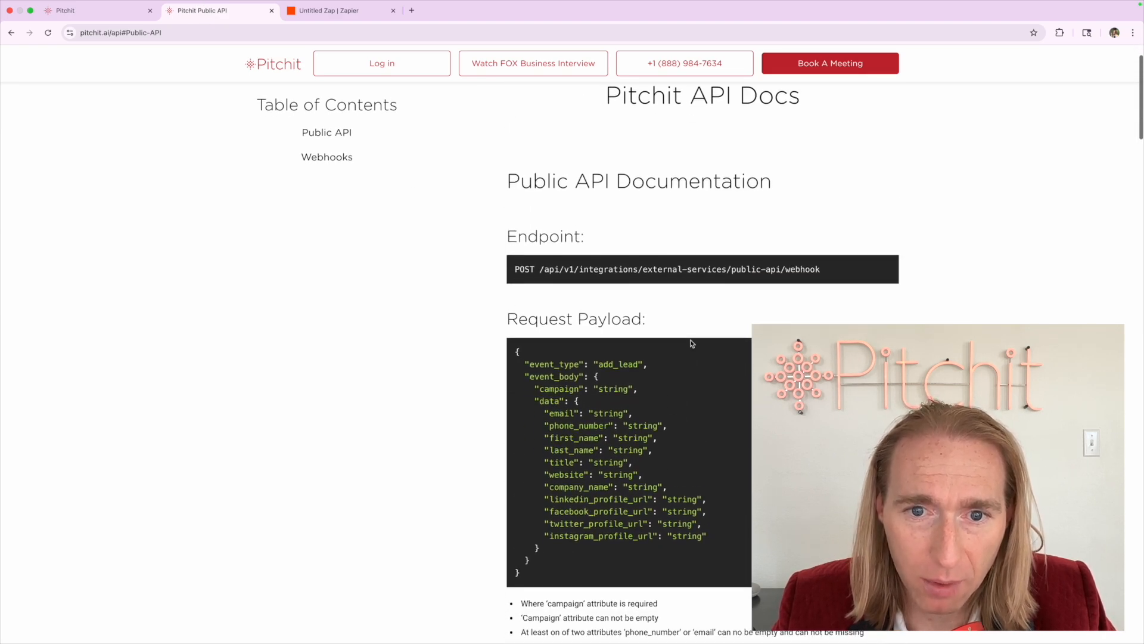
{"action": "scroll", "coordinate": [691, 344], "scroll_direction": "down", "scroll_amount": 1}
{"action": "scroll", "coordinate": [606, 274], "scroll_direction": "down", "scroll_amount": 1}
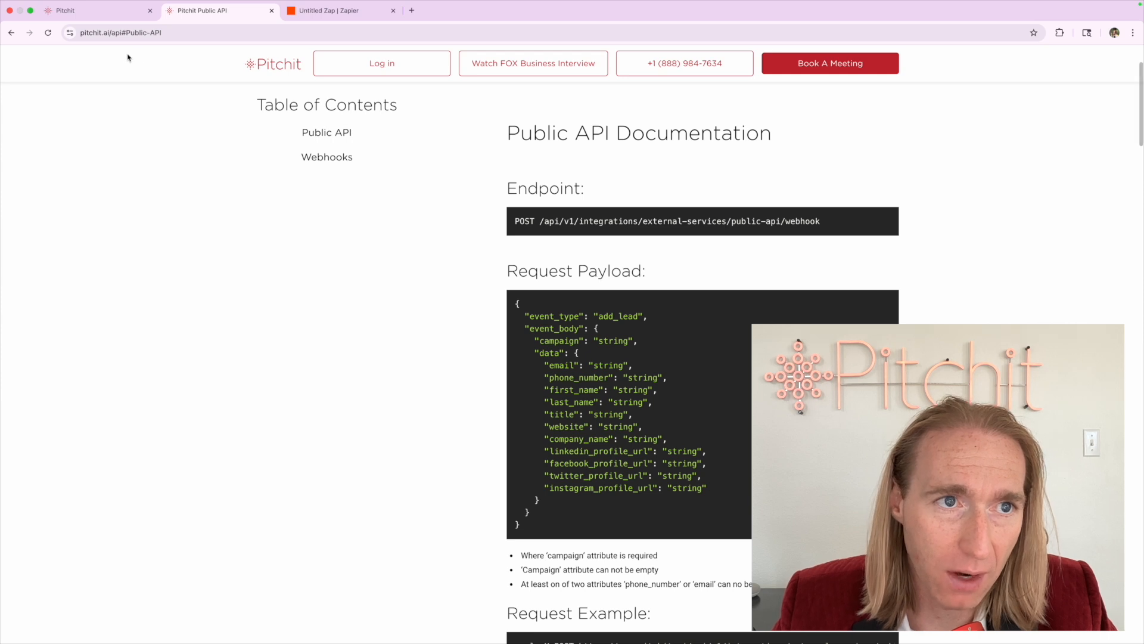
{"action": "left_click", "coordinate": [118, 34]}
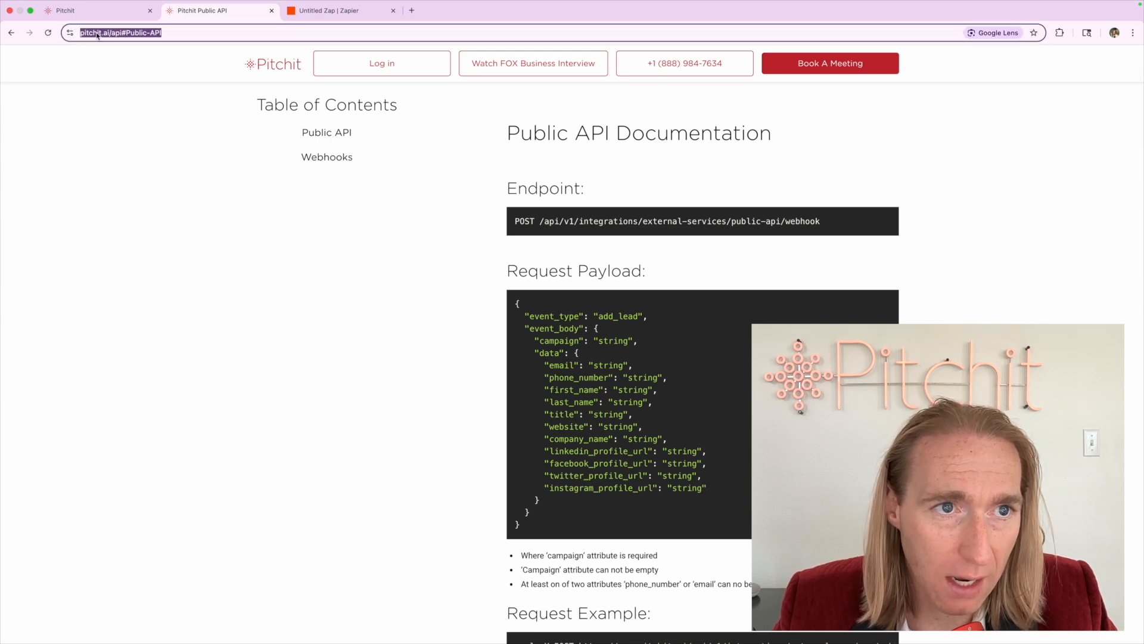
{"action": "left_click", "coordinate": [122, 34]}
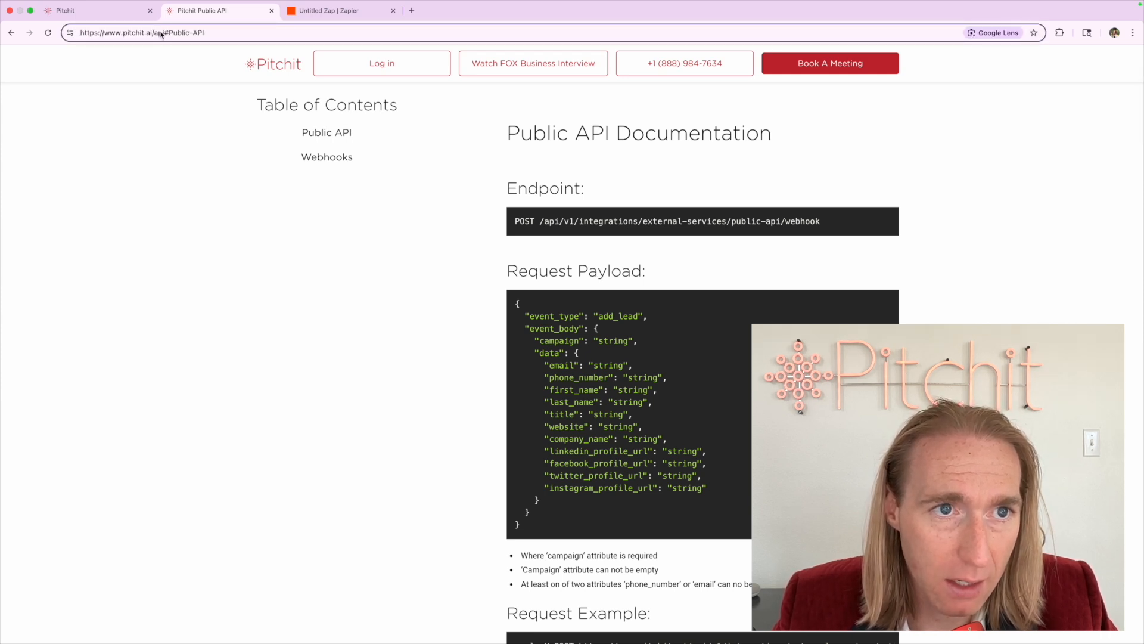
{"action": "left_click", "coordinate": [70, 11]}
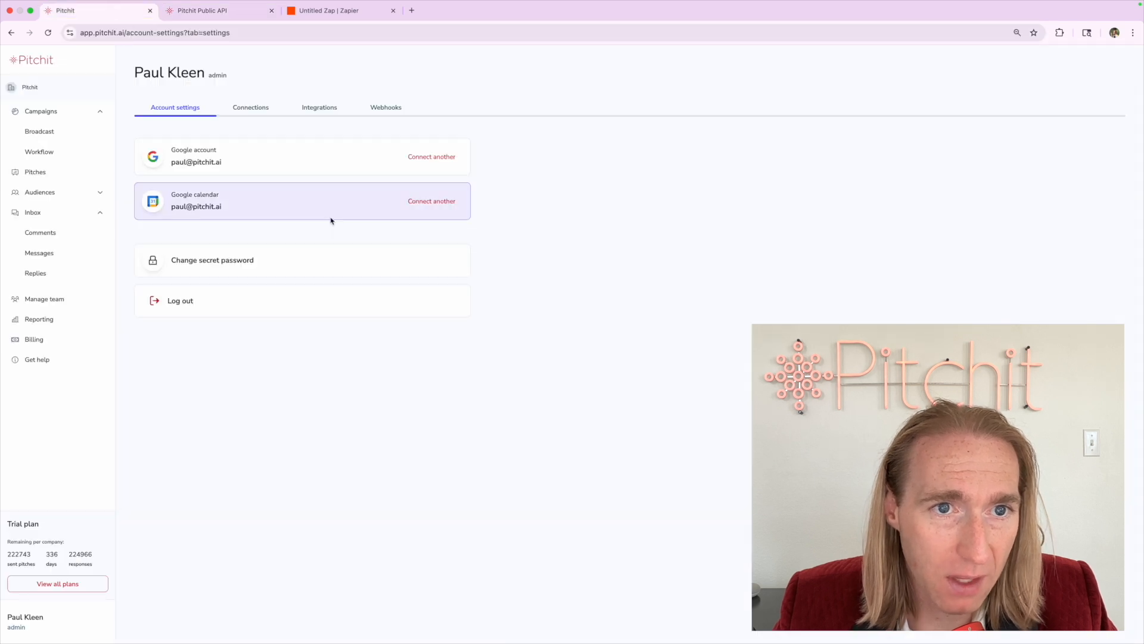
Go to the empty Webhooks list in account settings and start a new webhook
{"action": "left_click", "coordinate": [386, 107]}
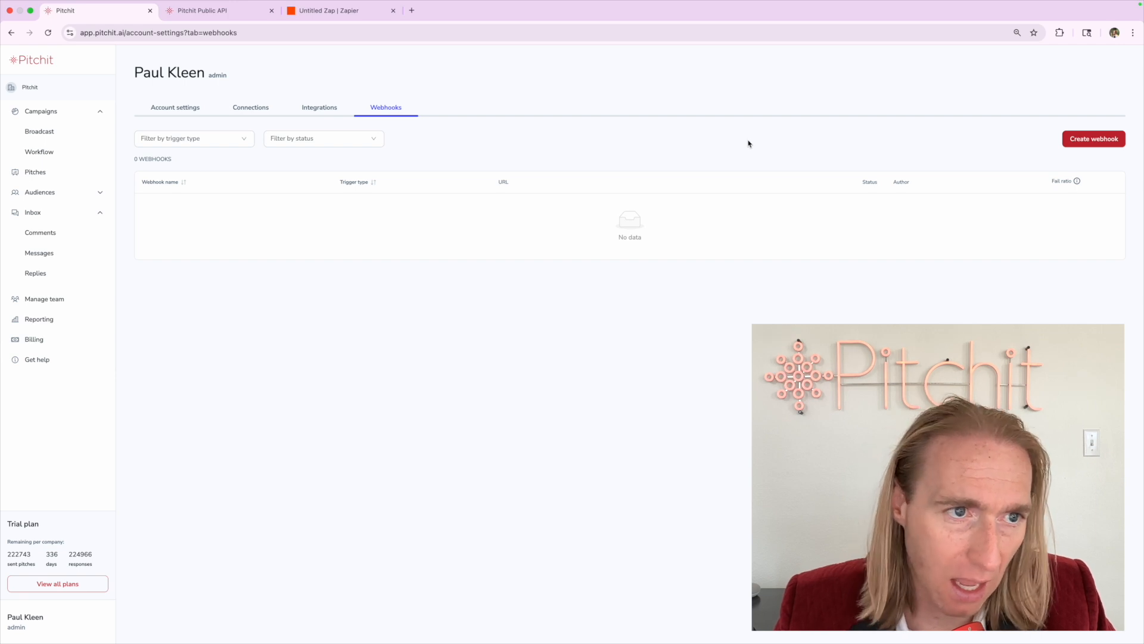
{"action": "left_click", "coordinate": [1080, 141]}
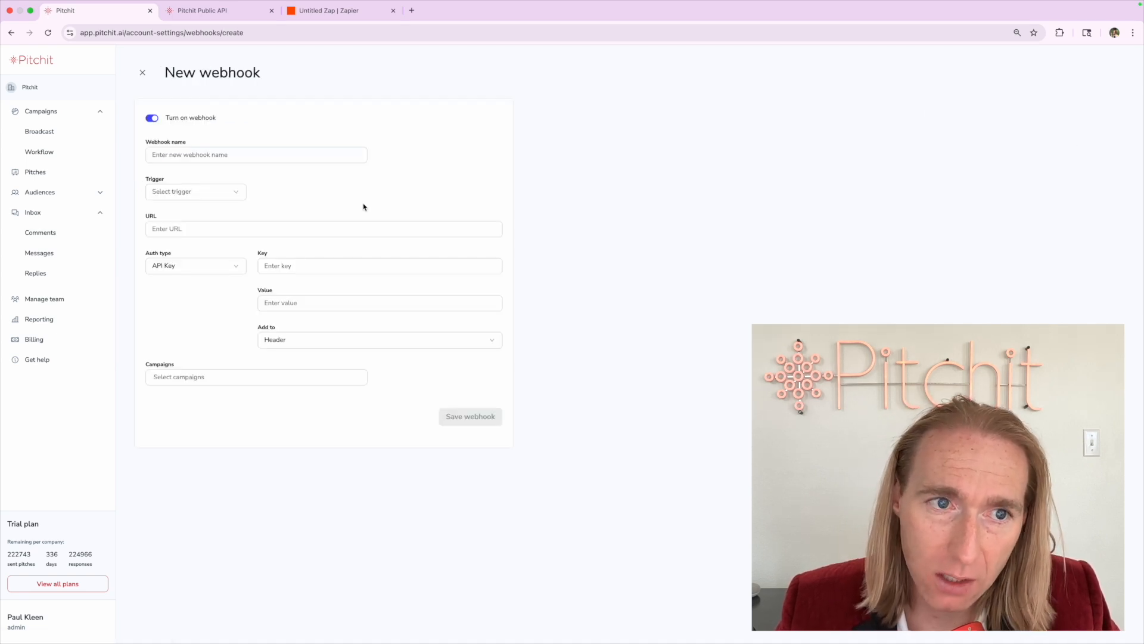
Choose Meeting booked as the trigger and name the webhook 'Meeting Booked'
{"action": "left_click", "coordinate": [182, 153]}
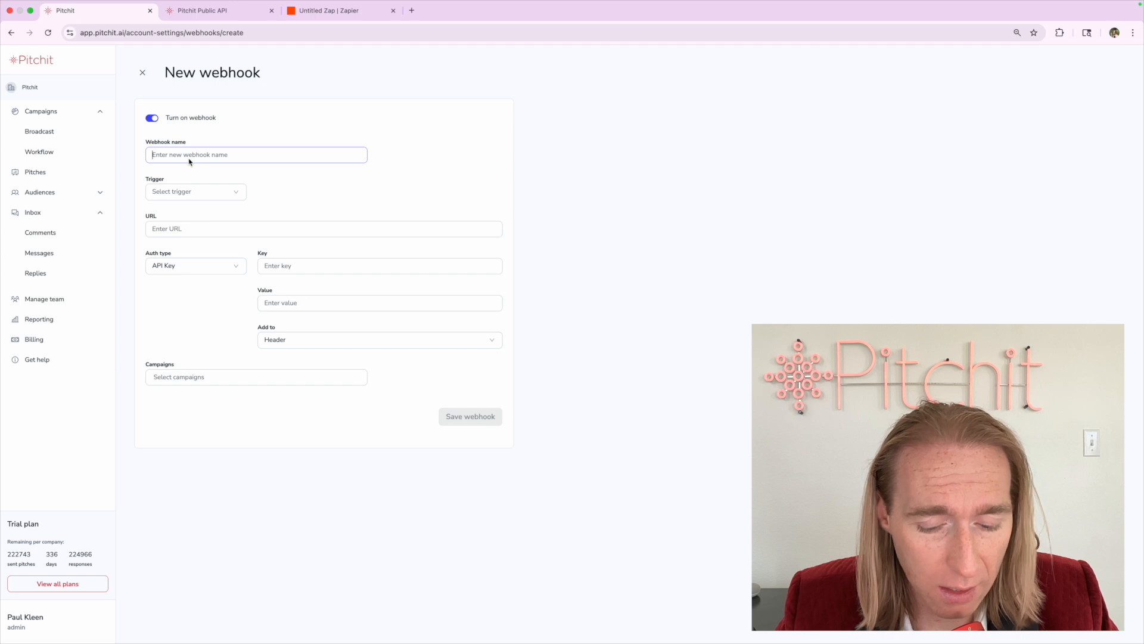
{"action": "left_click", "coordinate": [190, 192]}
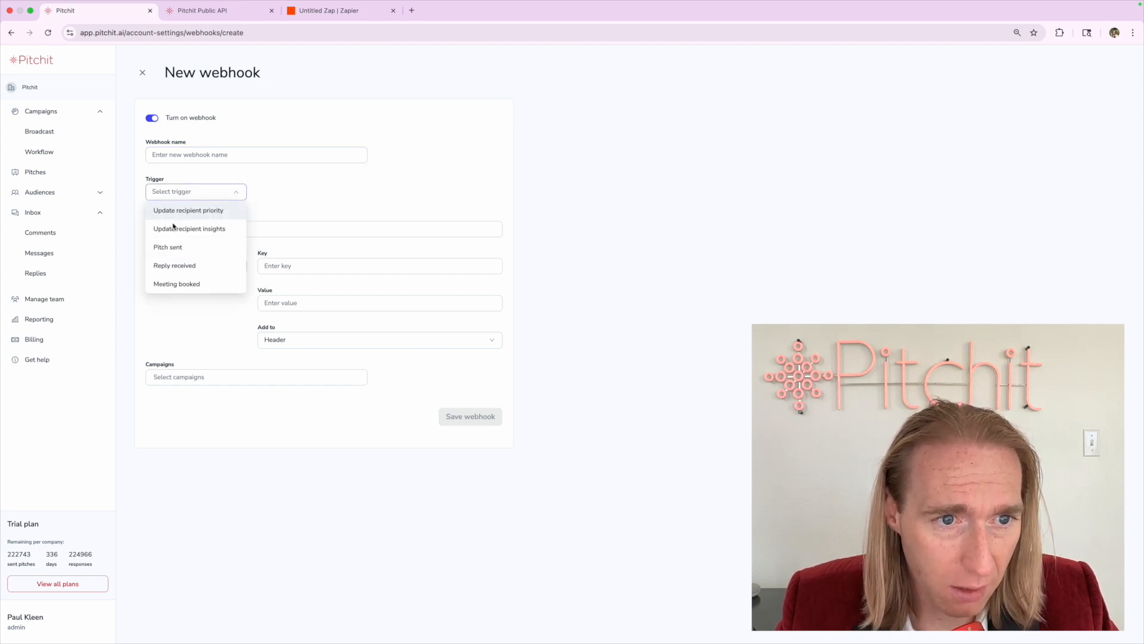
{"action": "left_click", "coordinate": [176, 284]}
{"action": "left_click", "coordinate": [175, 154]}
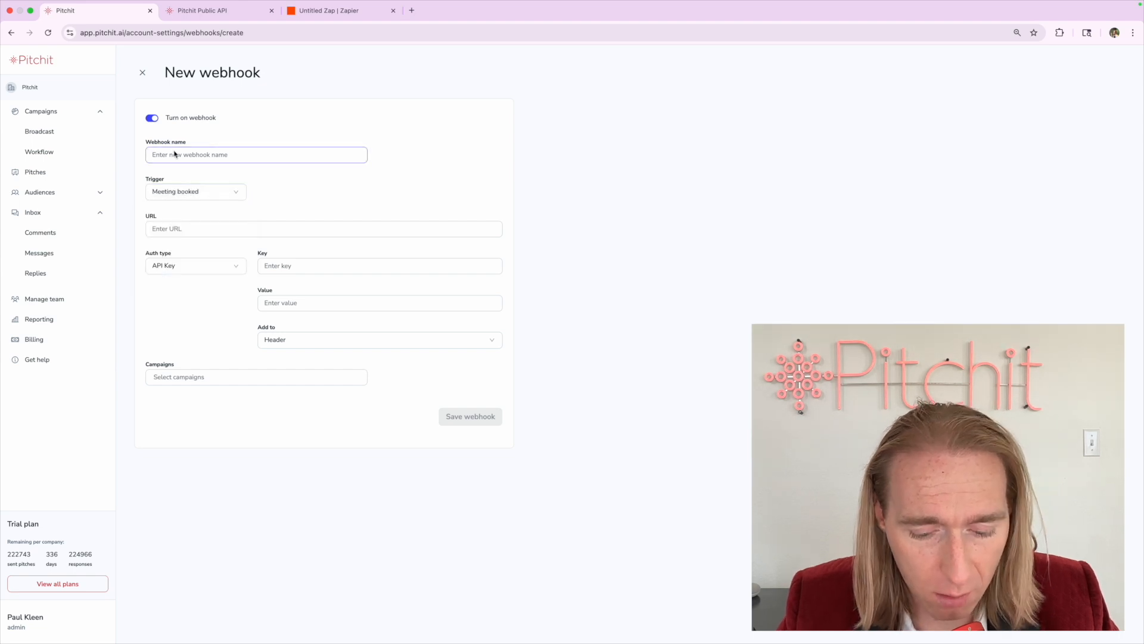
{"action": "type", "text": "Meeting Booked"}
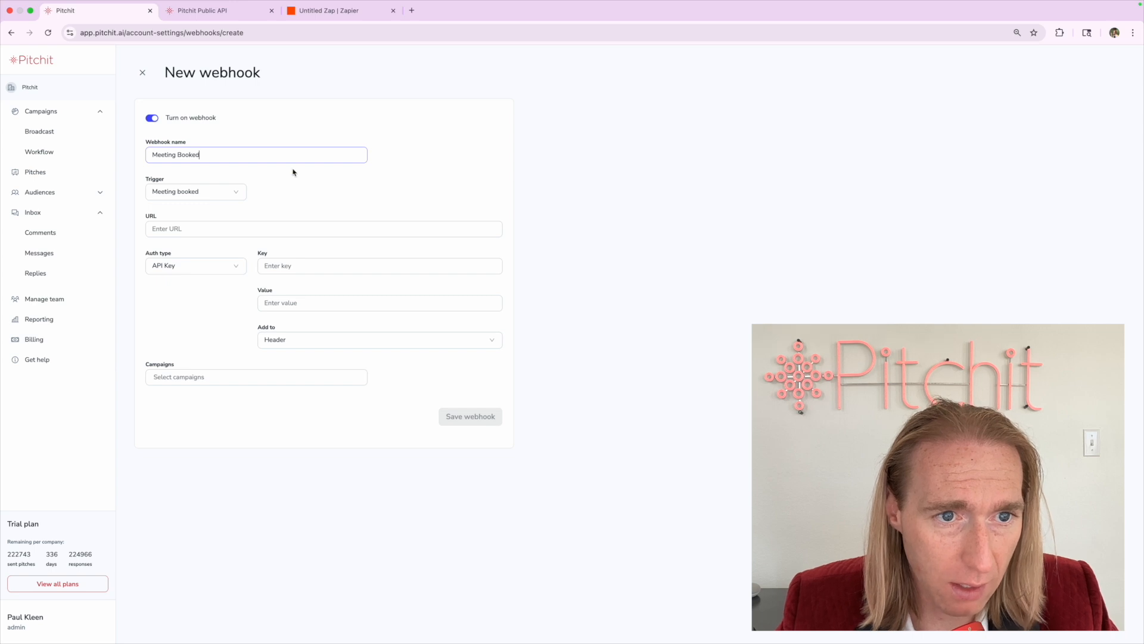
Review the name and trigger options, keeping Meeting booked as the trigger
{"action": "left_click", "coordinate": [230, 228]}
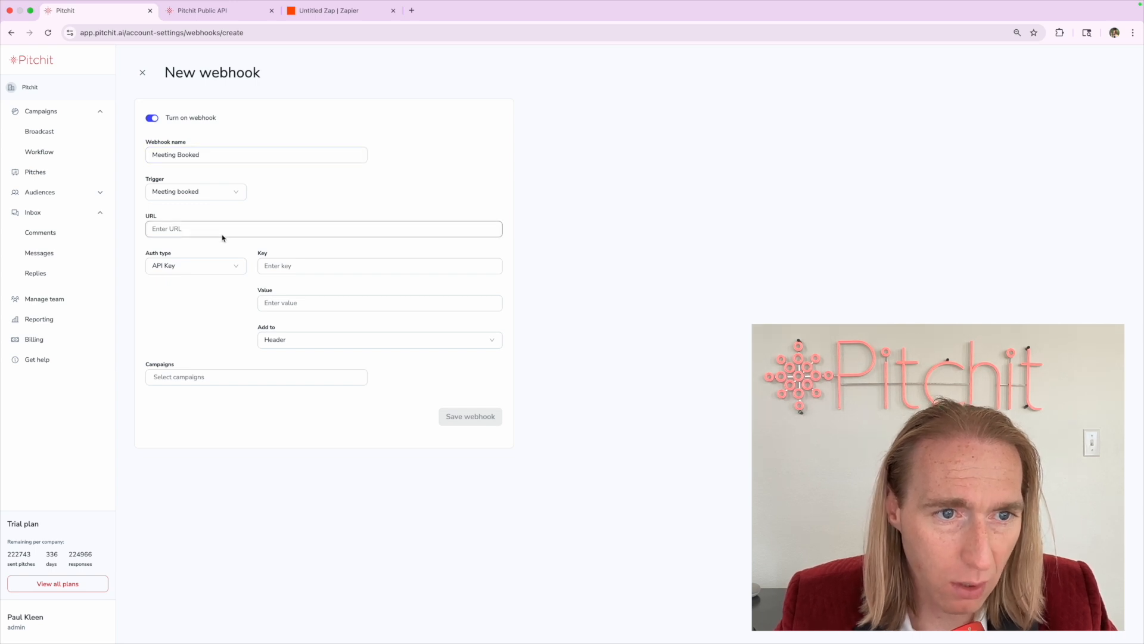
{"action": "left_click", "coordinate": [290, 209]}
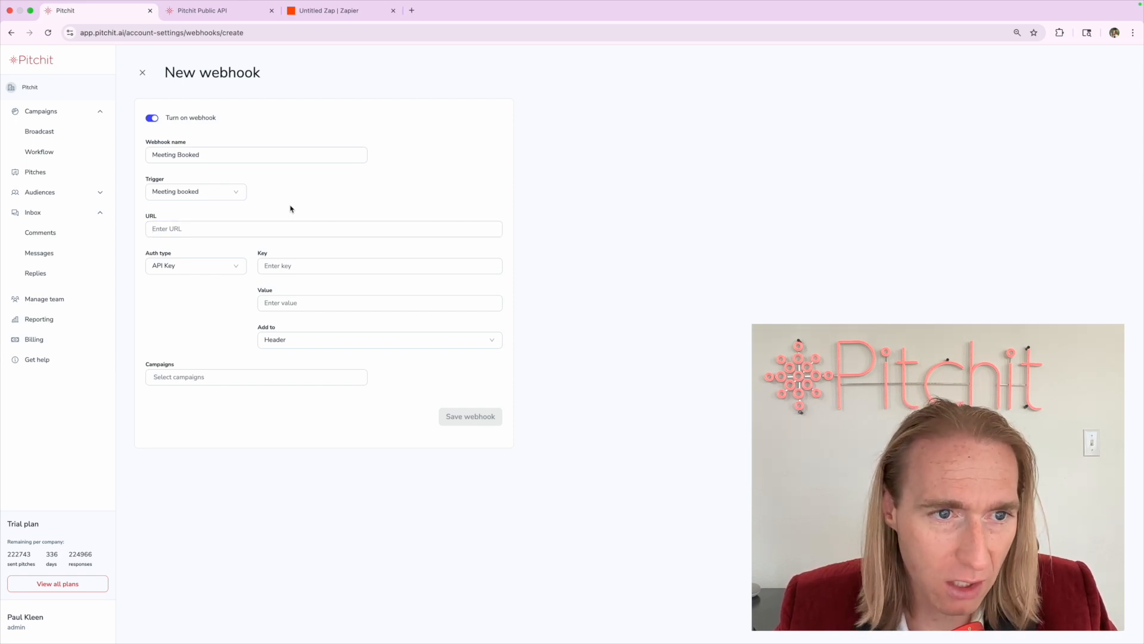
{"action": "left_click", "coordinate": [247, 232]}
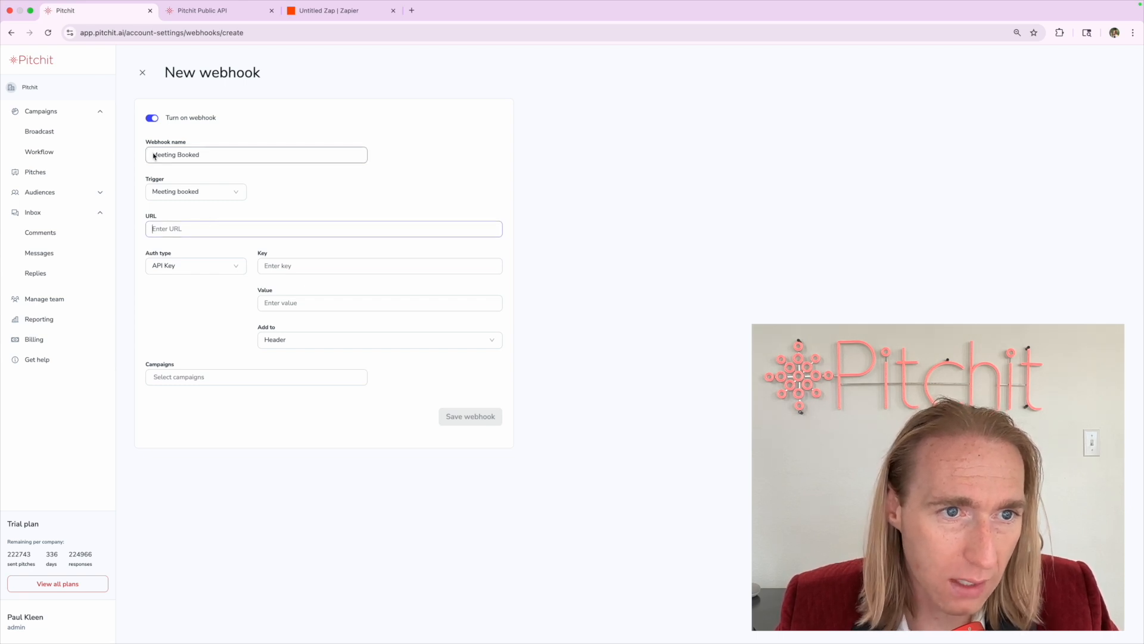
{"action": "triple_click", "coordinate": [292, 155]}
{"action": "left_click", "coordinate": [179, 193]}
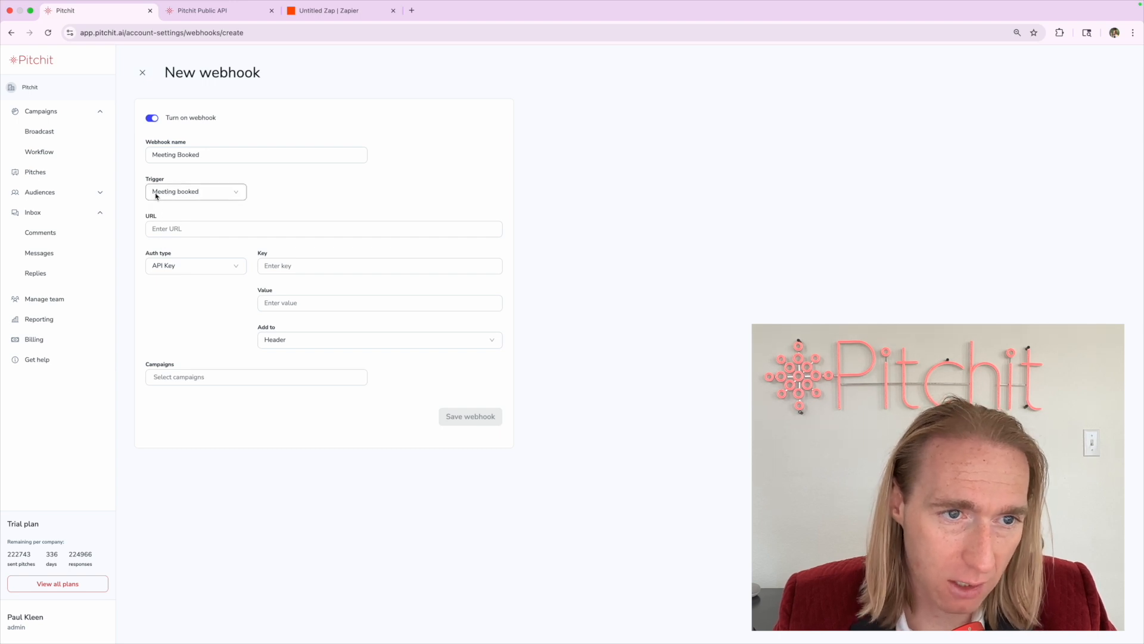
{"action": "left_click", "coordinate": [157, 196]}
{"action": "left_click", "coordinate": [159, 206]}
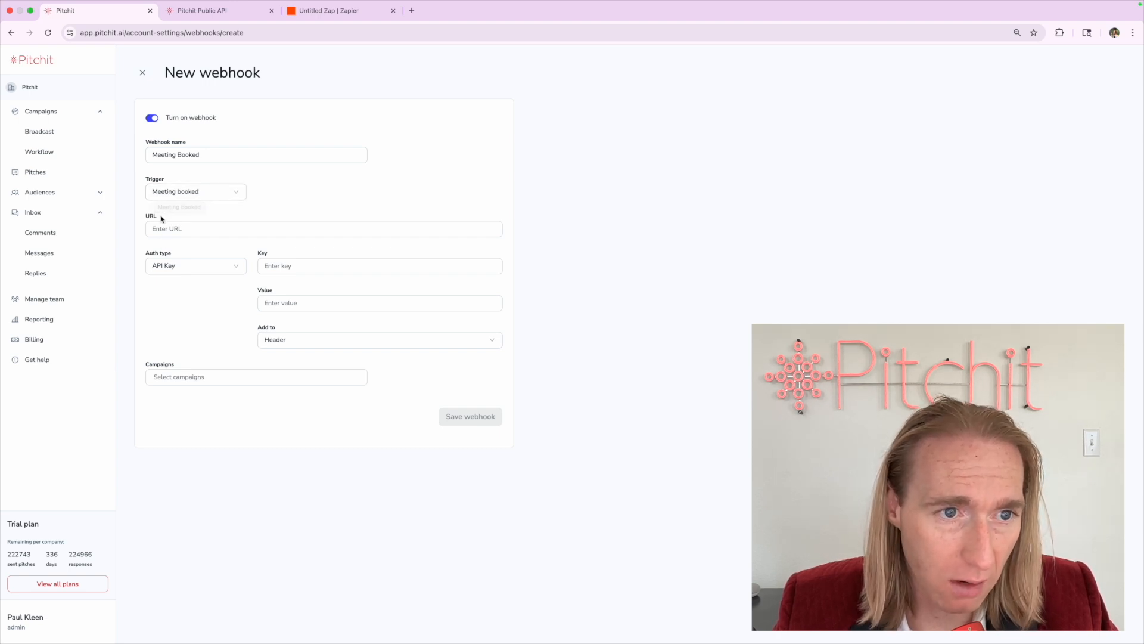
{"action": "left_click", "coordinate": [159, 232]}
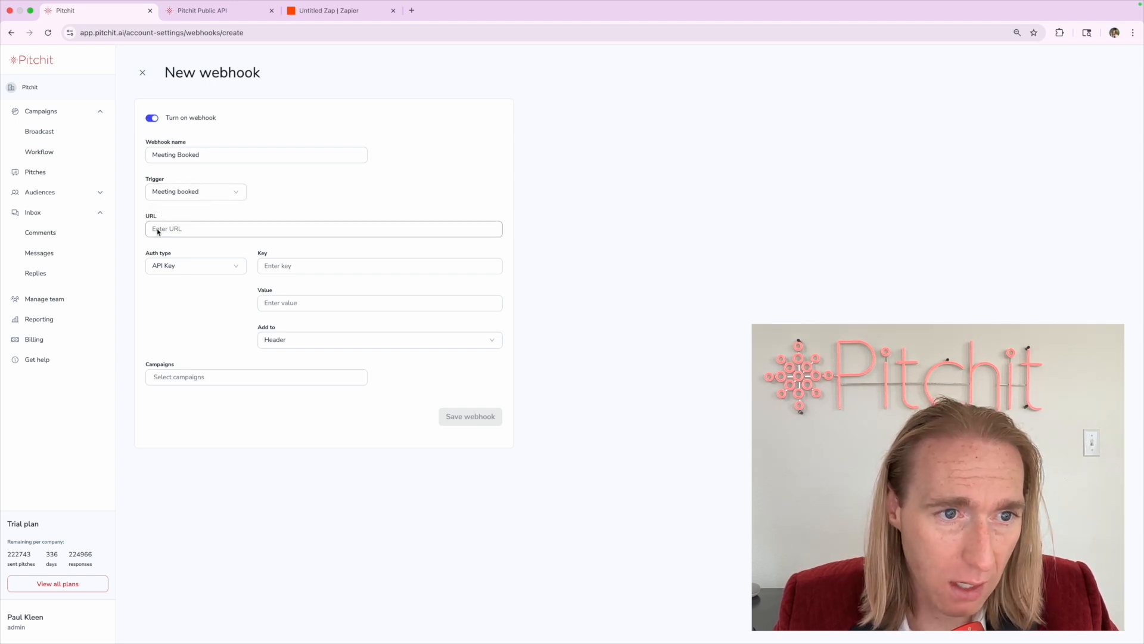
In Zapier, set Webhooks by Zapier with Catch Hook as the trigger and copy the generated URL
{"action": "left_click", "coordinate": [320, 12]}
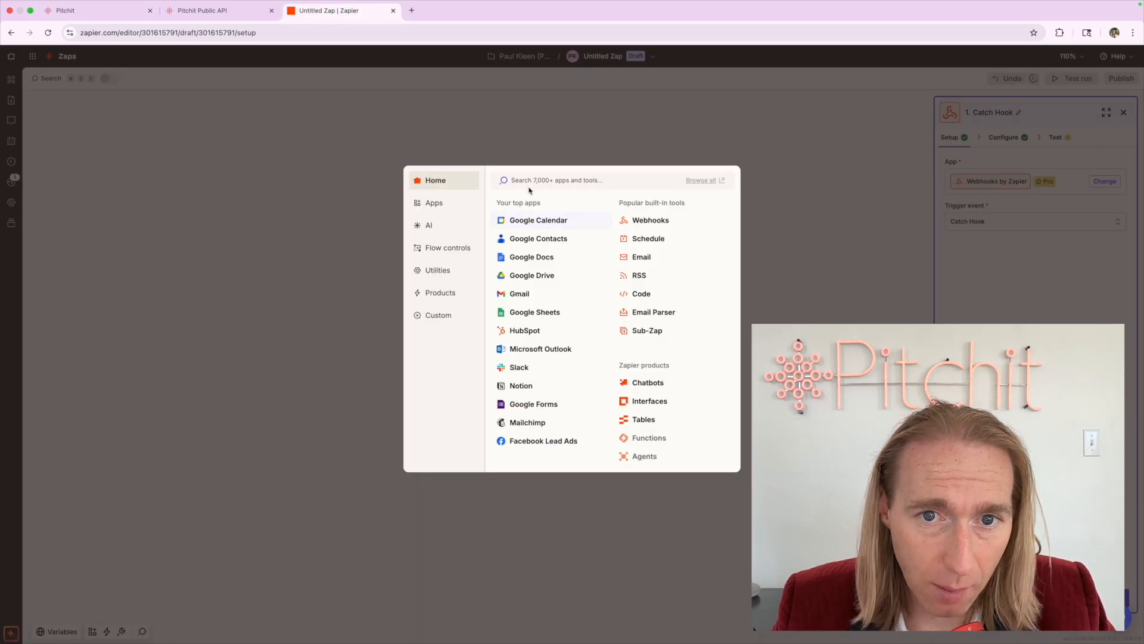
{"action": "type", "text": "webhook"}
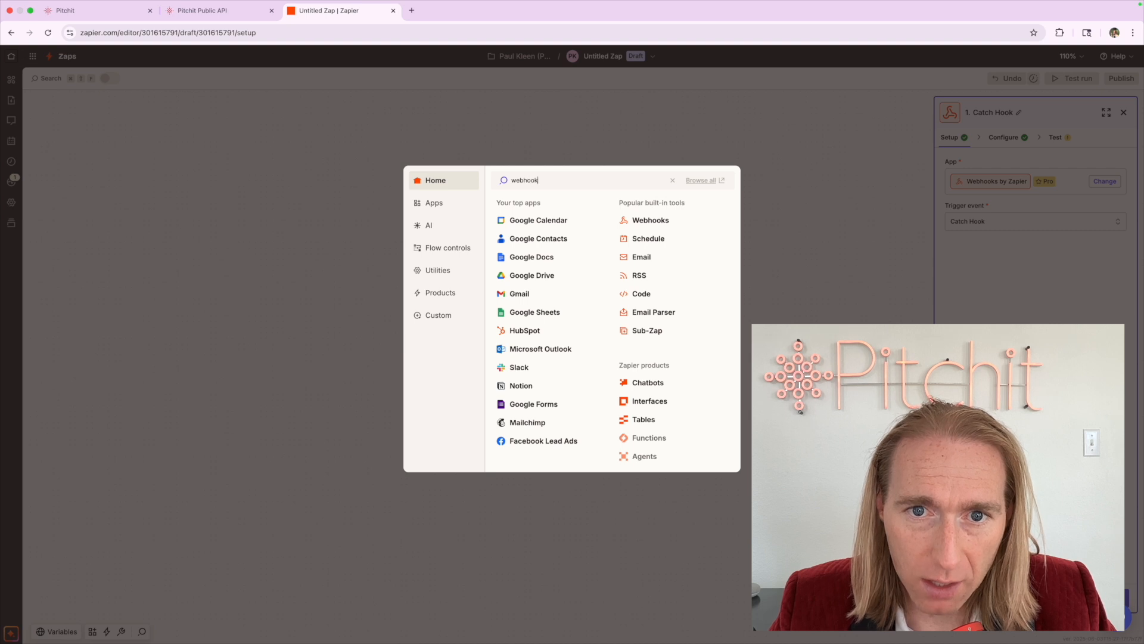
{"action": "left_click", "coordinate": [534, 206]}
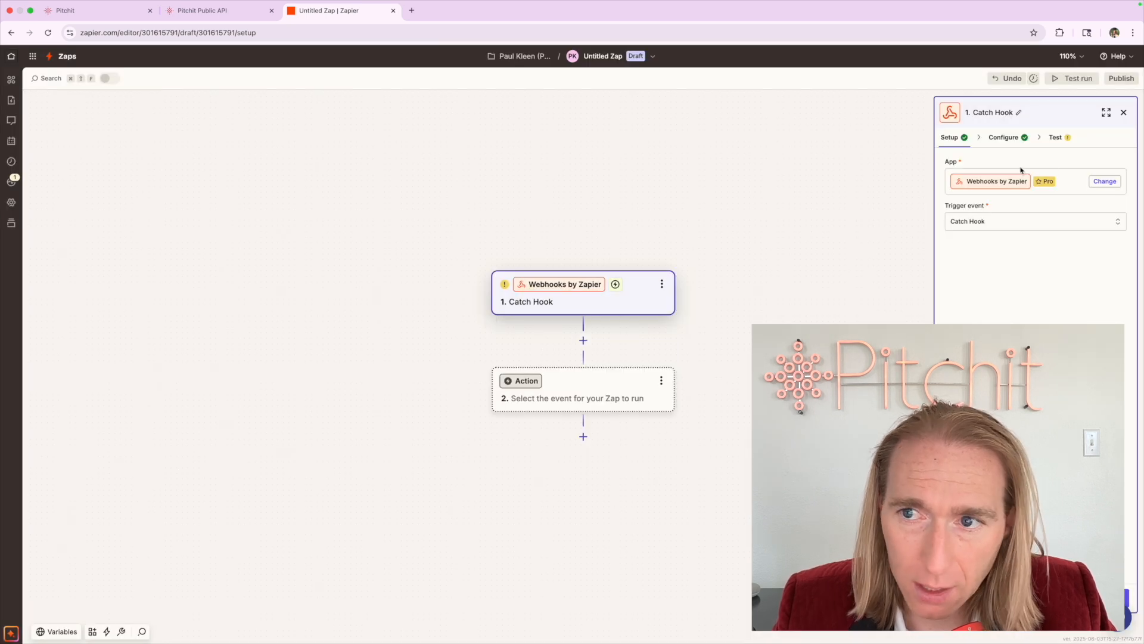
{"action": "left_click", "coordinate": [976, 223]}
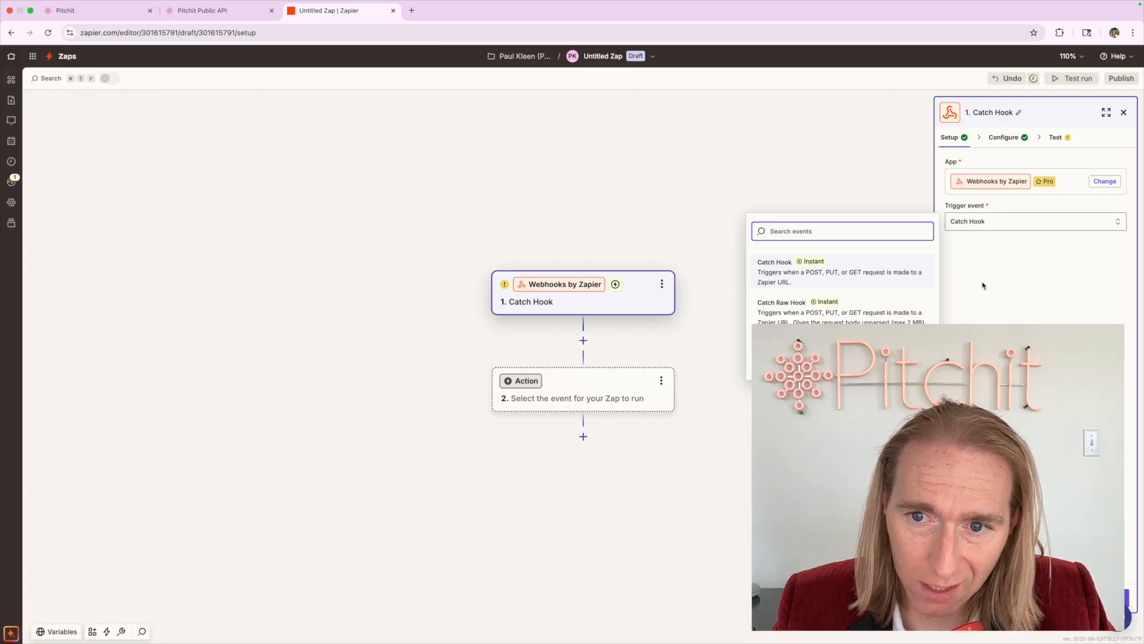
{"action": "left_click", "coordinate": [1036, 597]}
{"action": "left_click", "coordinate": [1036, 598]}
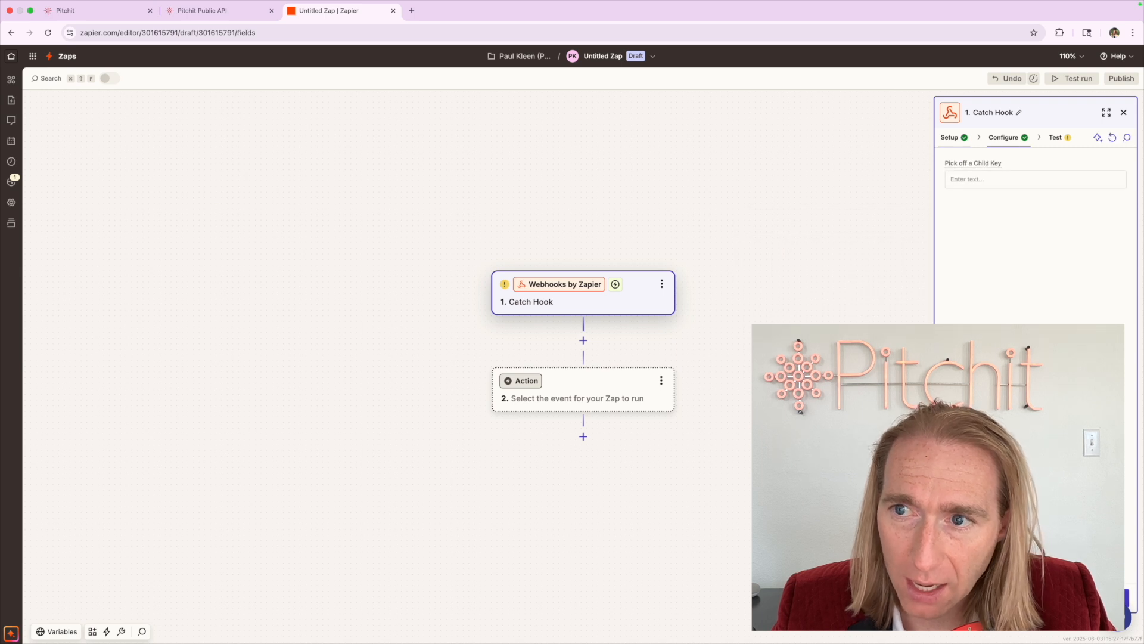
{"action": "left_click", "coordinate": [1036, 598]}
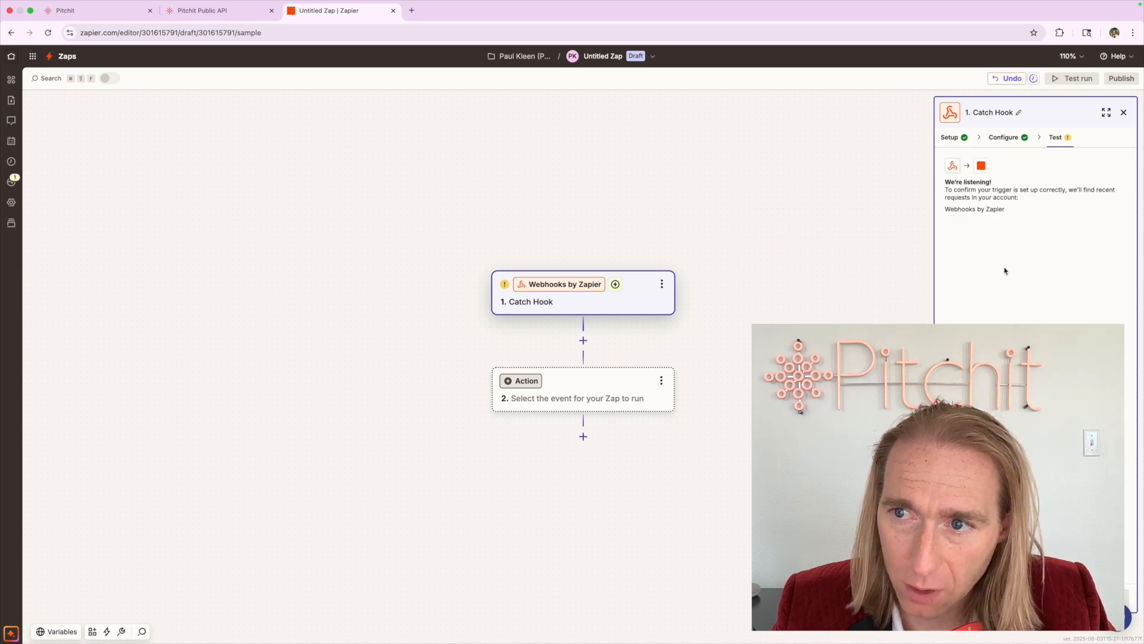
{"action": "left_click", "coordinate": [1106, 201]}
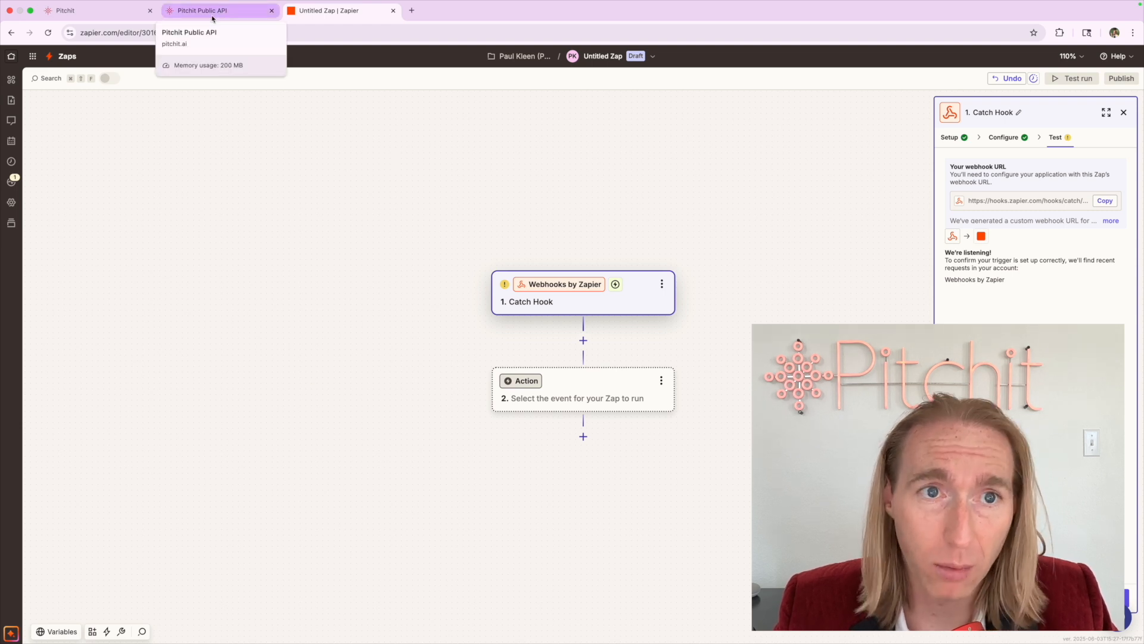
{"action": "left_click", "coordinate": [119, 15]}
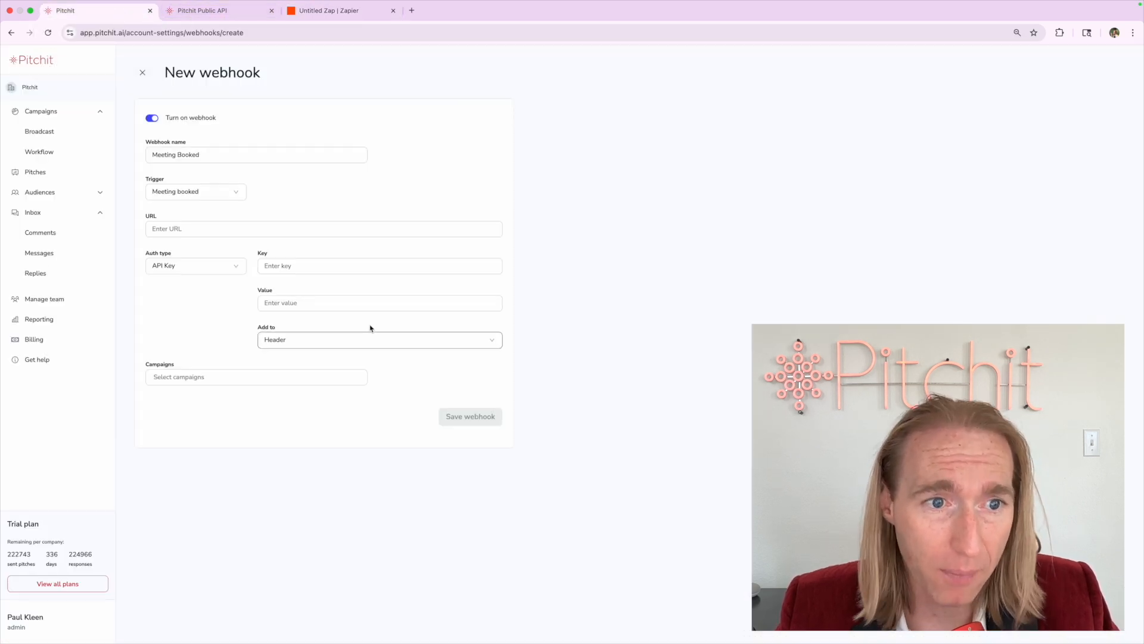
Paste the Zapier catch-hook address into the webhook's URL field and verify it
{"action": "left_click", "coordinate": [257, 233]}
{"action": "key", "text": "super+v"}
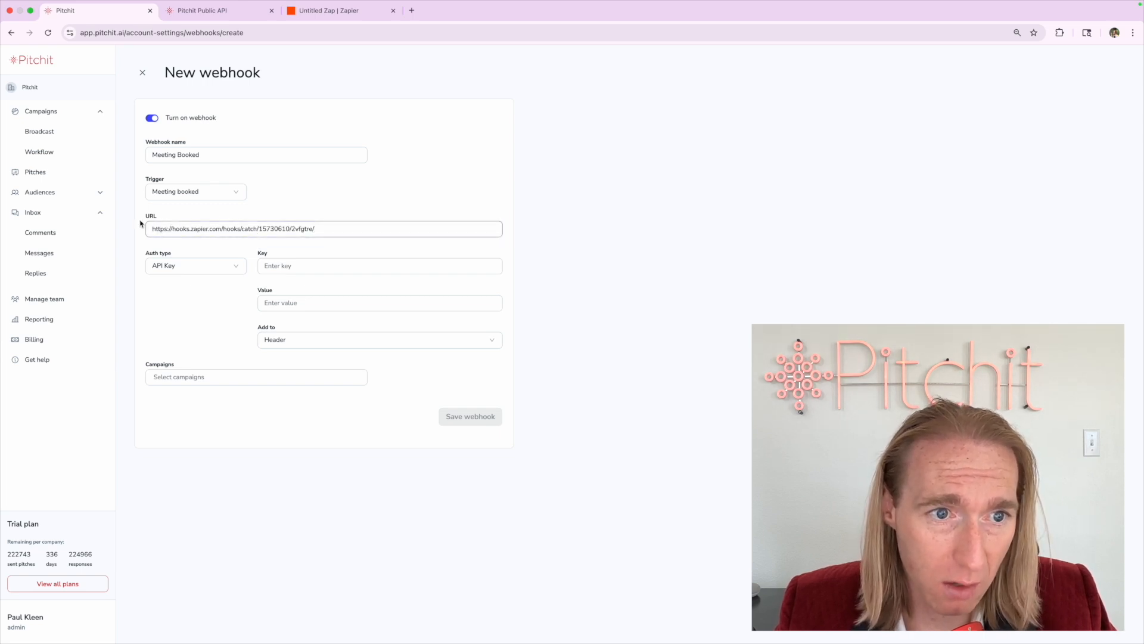
{"action": "left_click_drag", "start_coordinate": [142, 224], "coordinate": [270, 231]}
{"action": "left_click", "coordinate": [270, 230]}
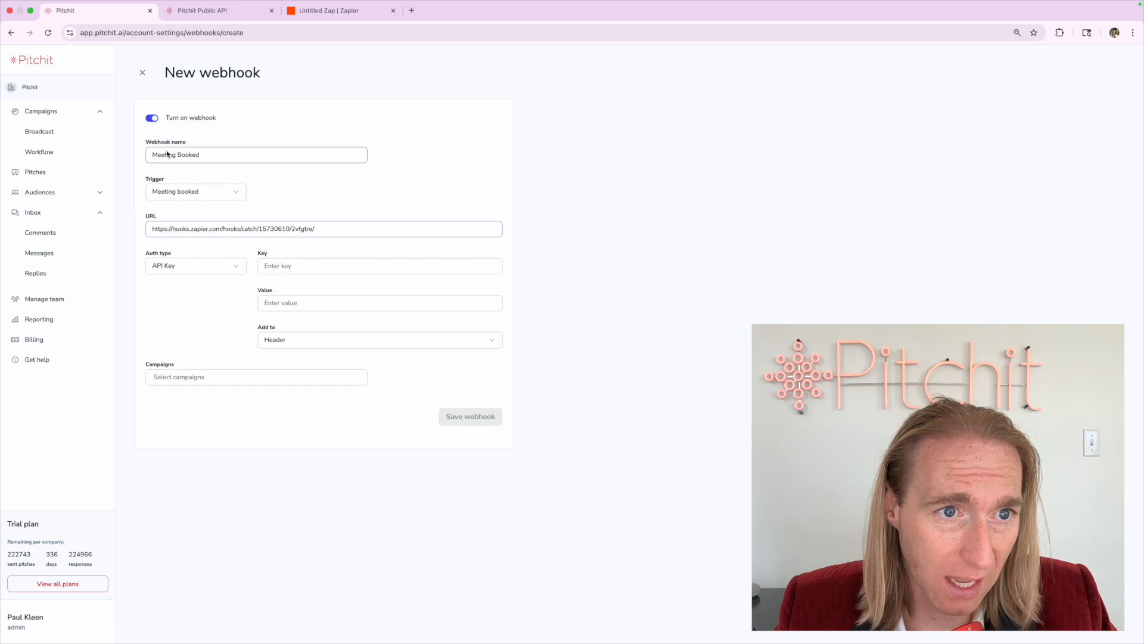
{"action": "left_click", "coordinate": [233, 271]}
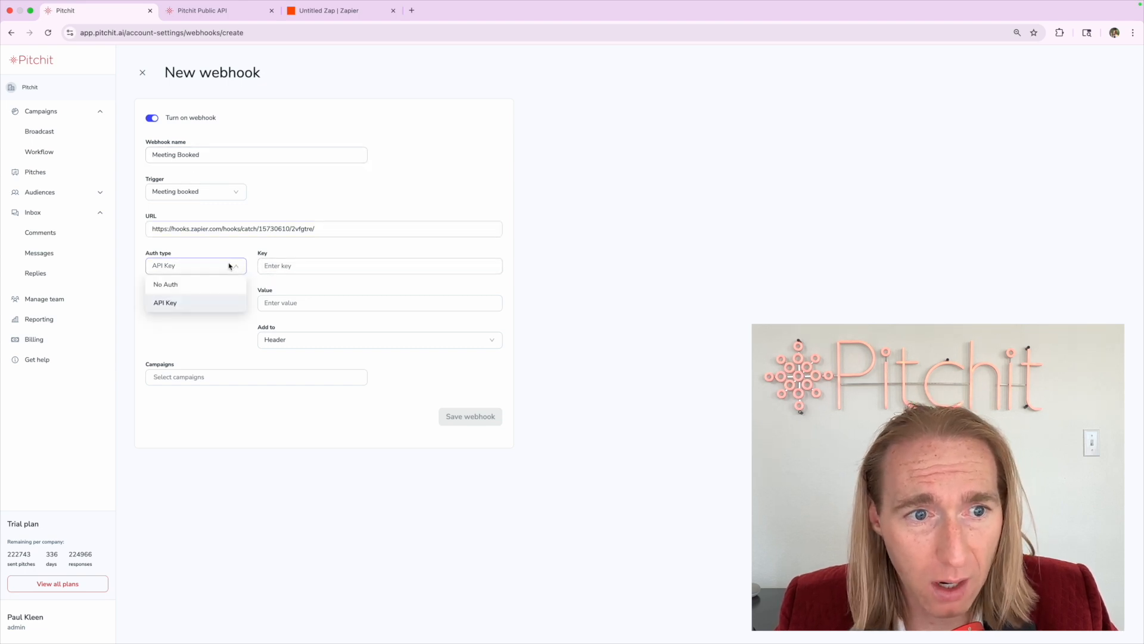
Review the API Key auth options (Key, Value, Header placement), then set auth type to No Auth
{"action": "left_click", "coordinate": [187, 253]}
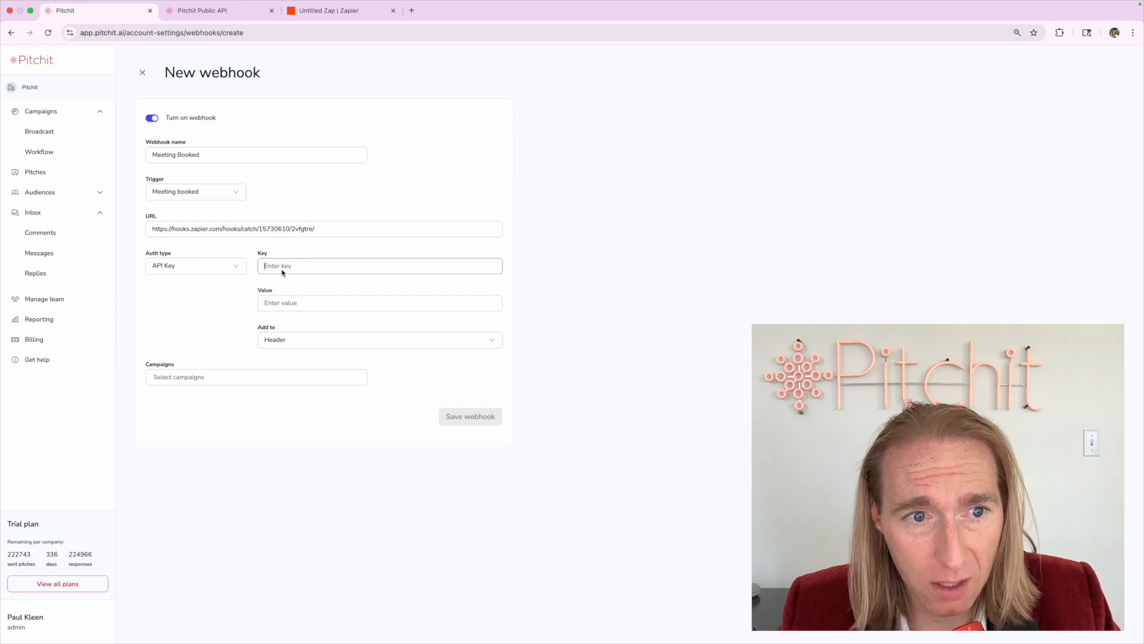
{"action": "left_click", "coordinate": [271, 304]}
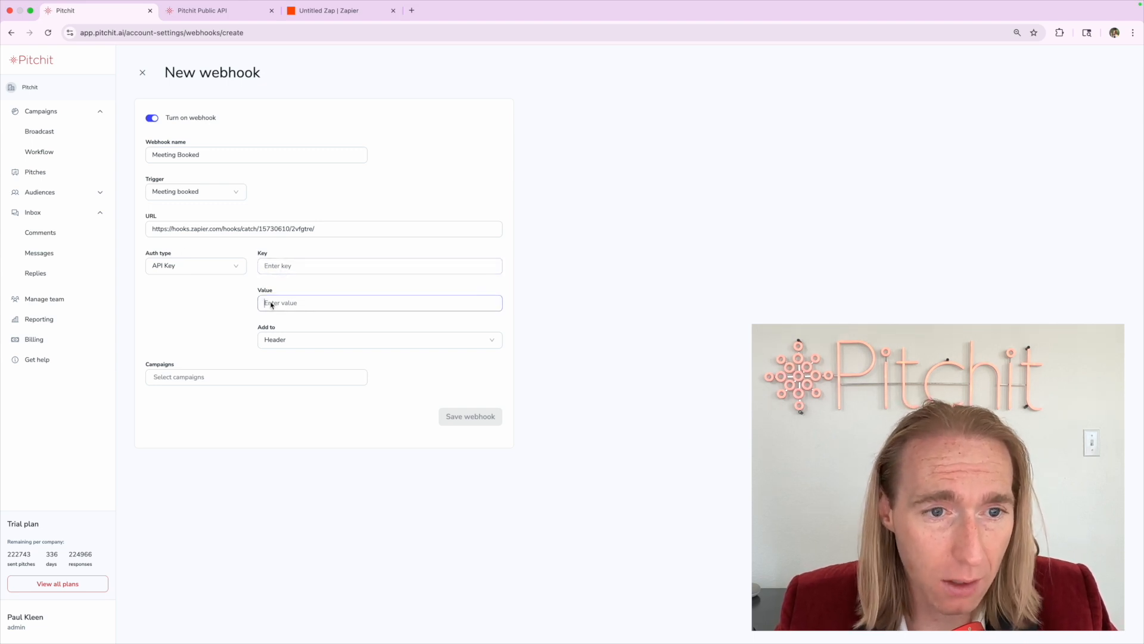
{"action": "left_click", "coordinate": [215, 302]}
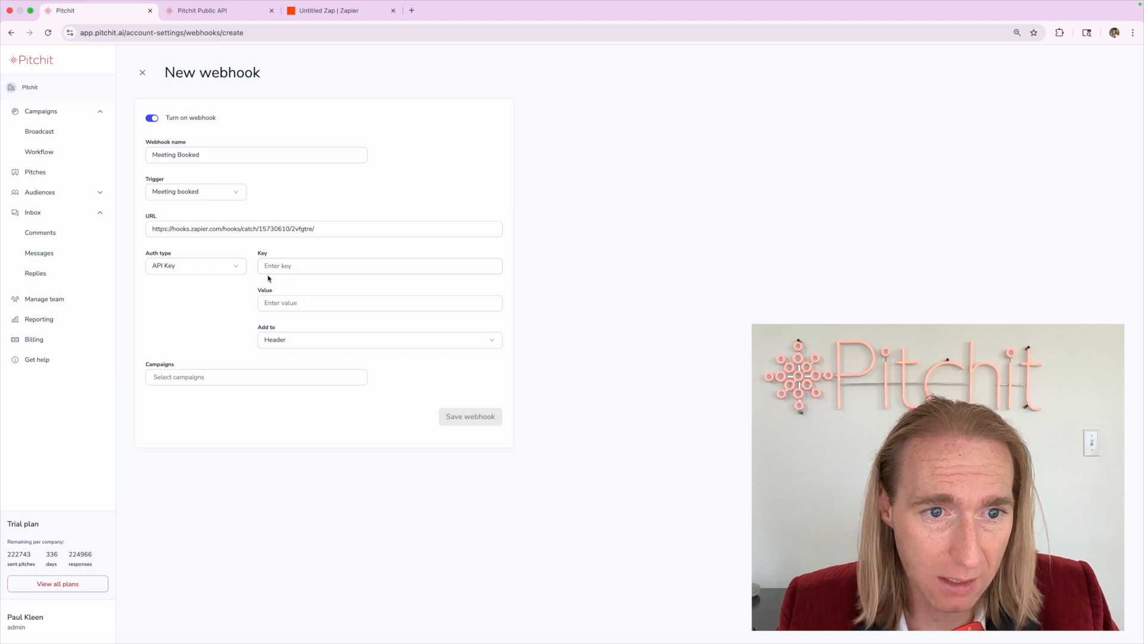
{"action": "left_click", "coordinate": [297, 341]}
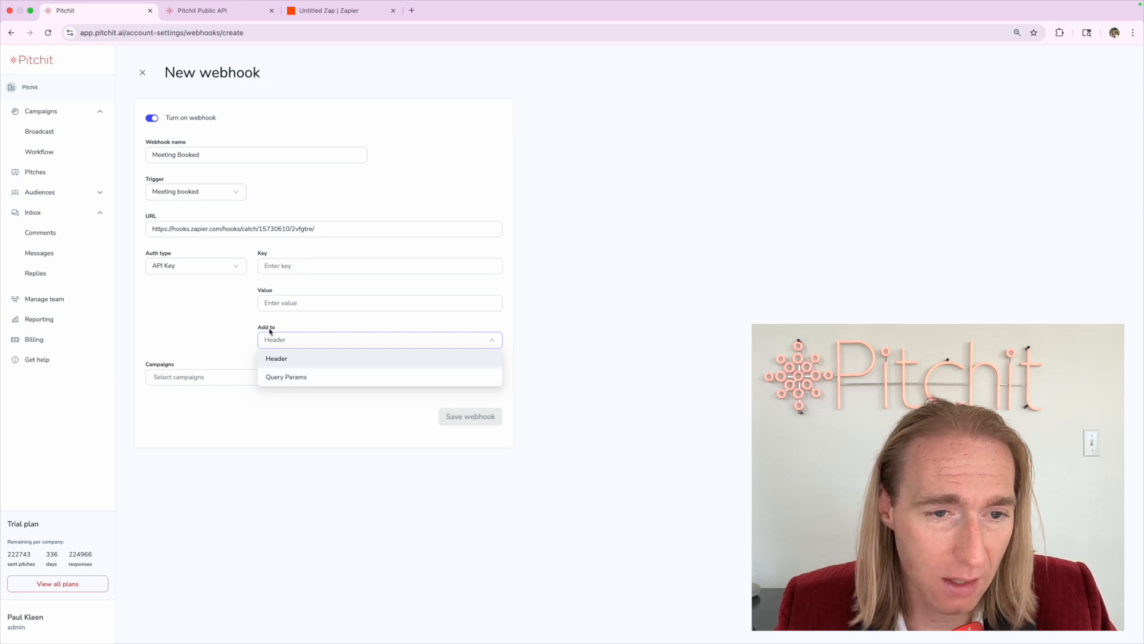
{"action": "left_click", "coordinate": [170, 301]}
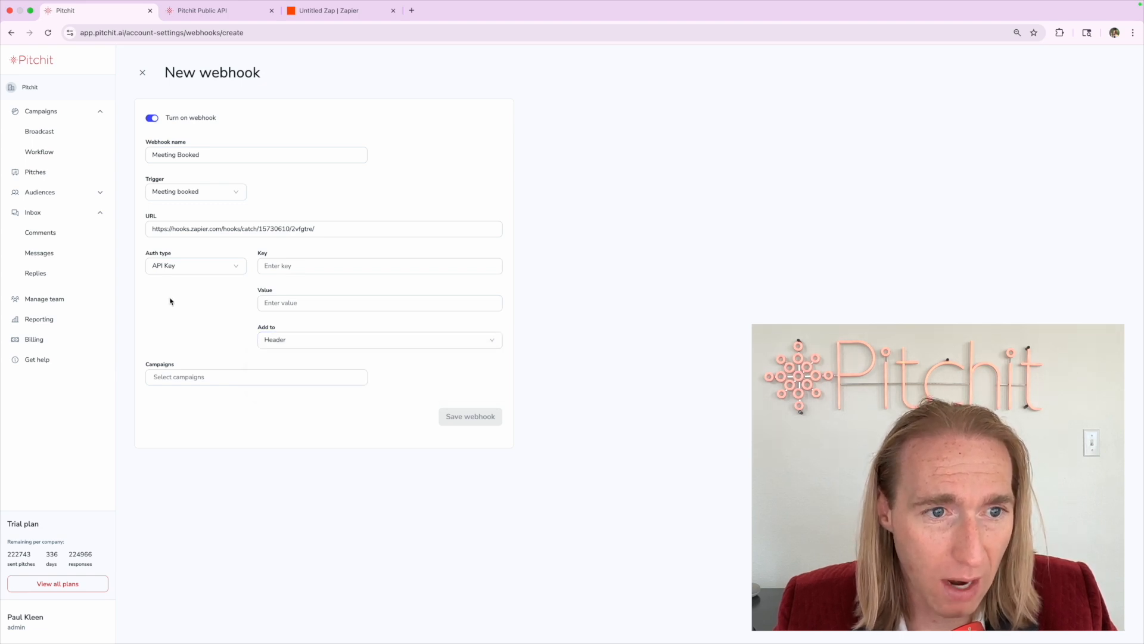
{"action": "left_click", "coordinate": [169, 265]}
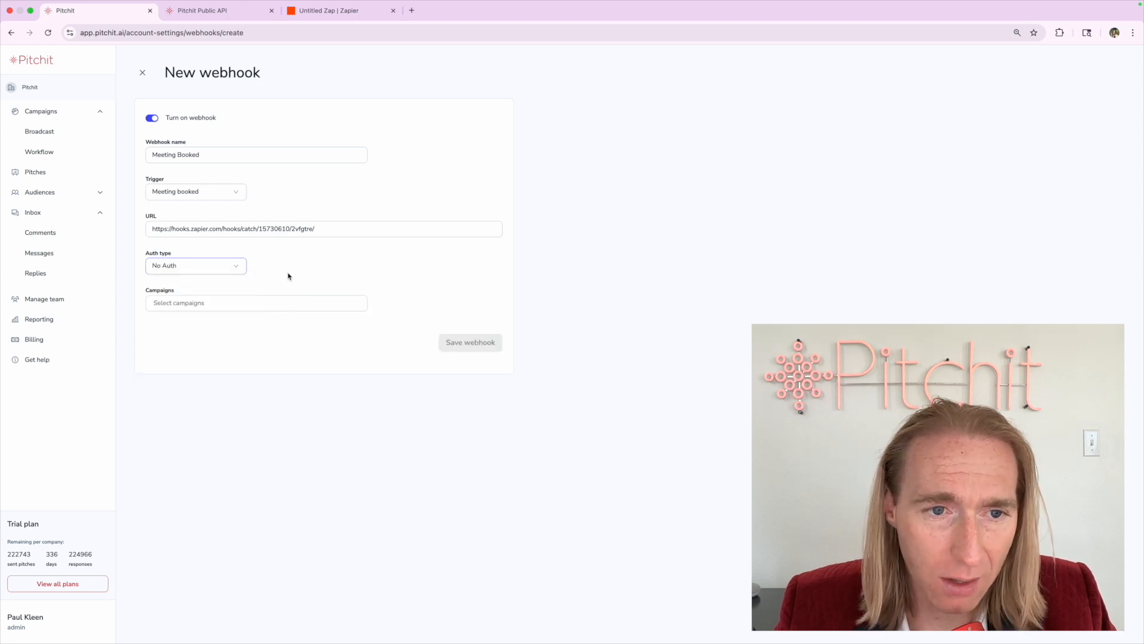
Browse the campaign list and apply the webhook to All campaigns
{"action": "left_click", "coordinate": [211, 308]}
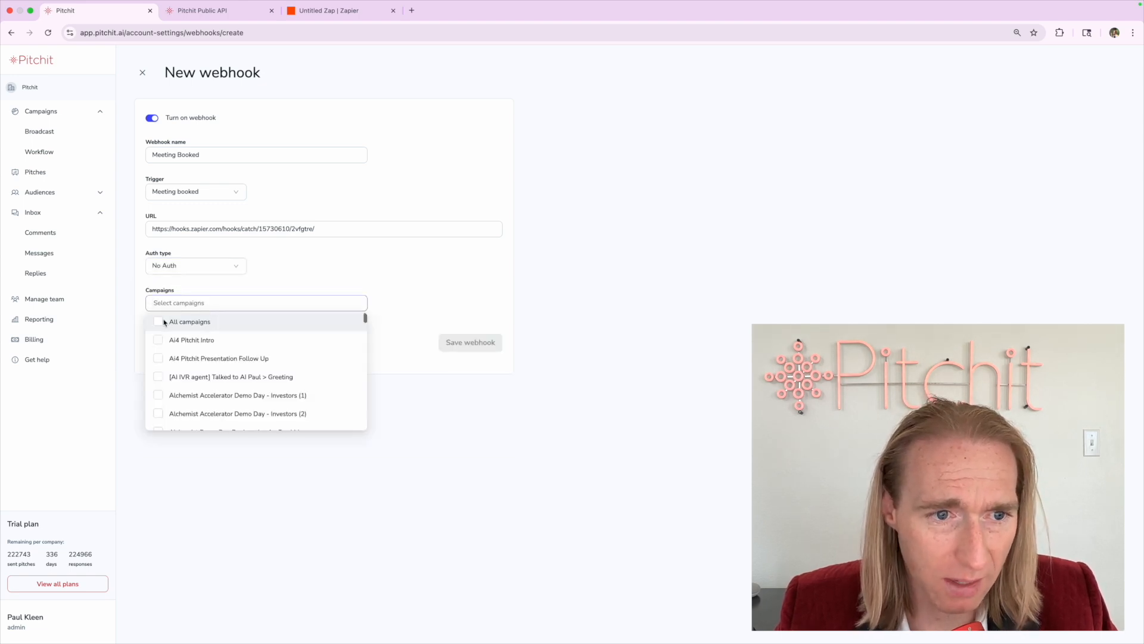
{"action": "left_click", "coordinate": [140, 303]}
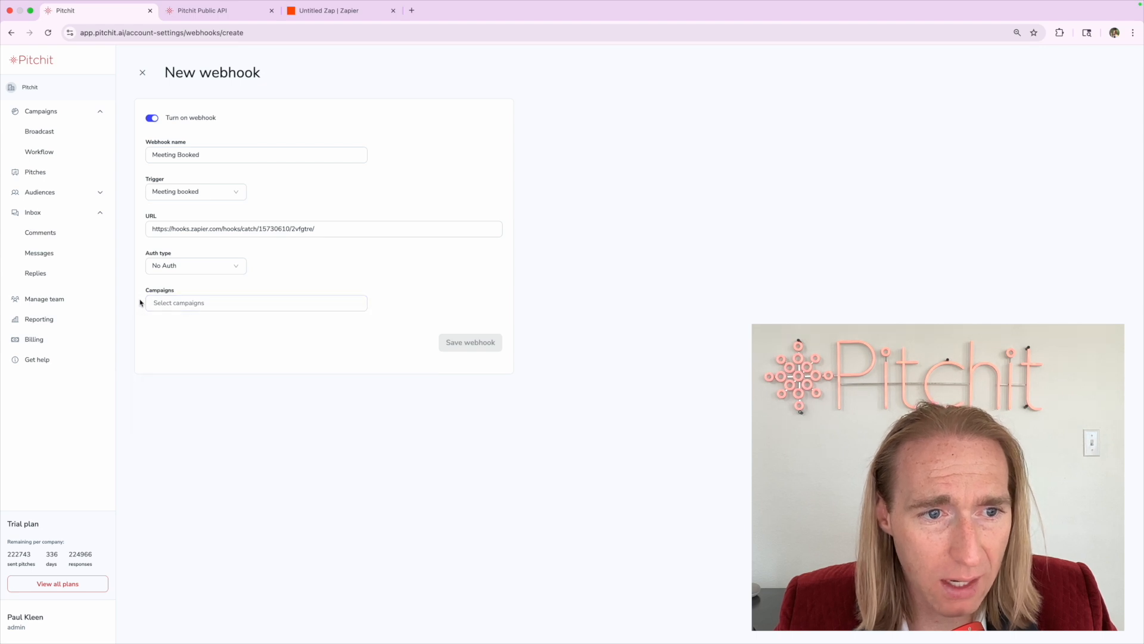
{"action": "left_click", "coordinate": [159, 308]}
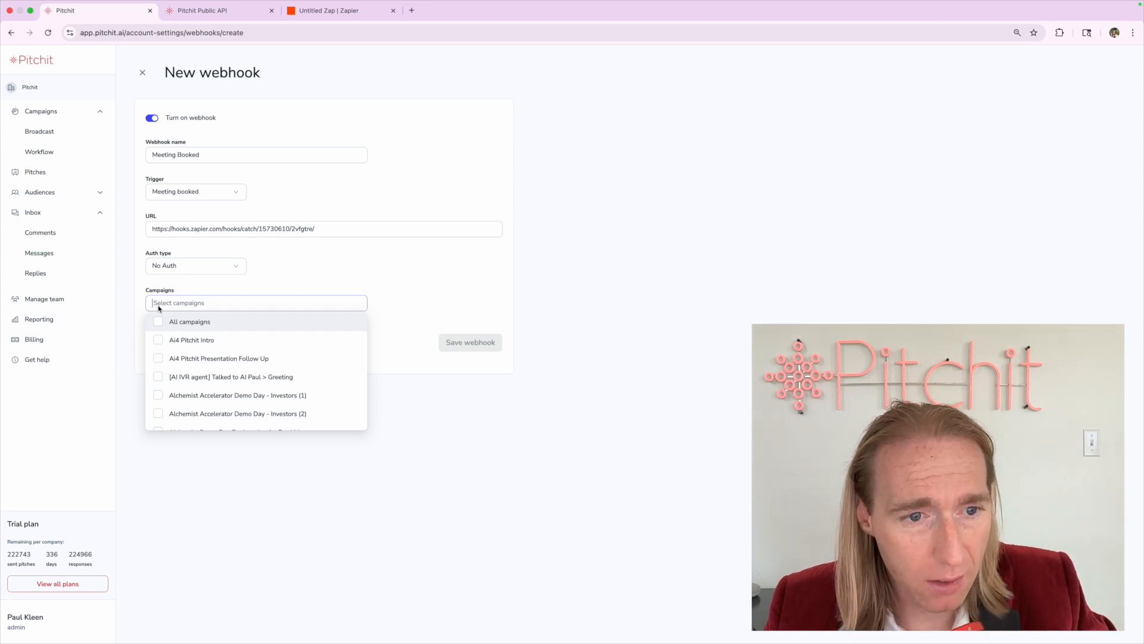
{"action": "scroll", "coordinate": [160, 328], "scroll_direction": "down", "scroll_amount": 15}
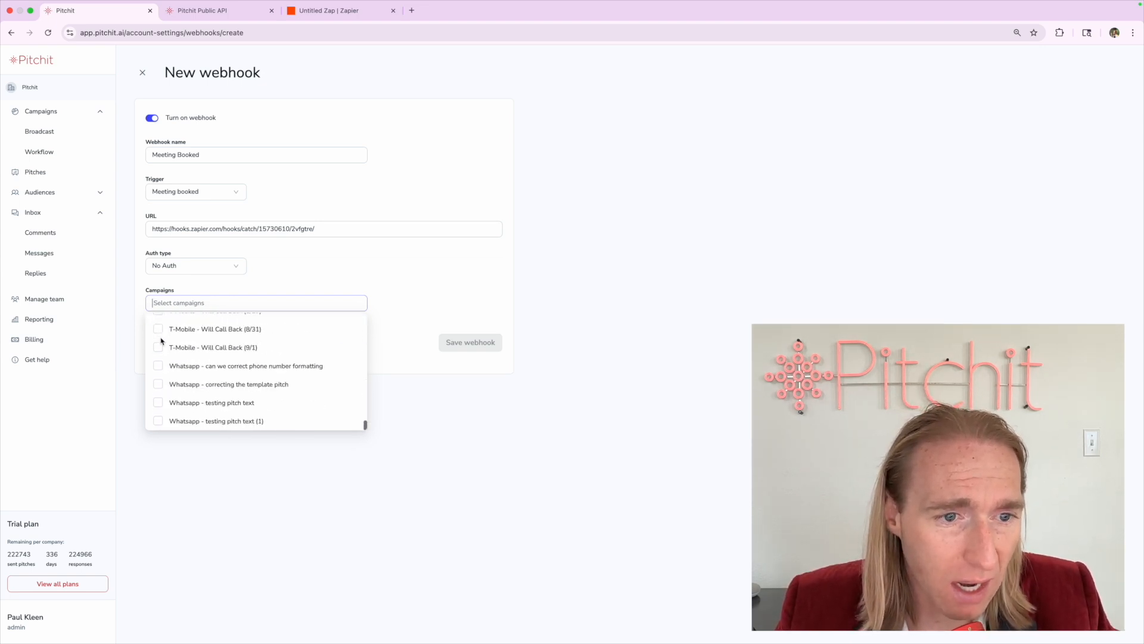
{"action": "scroll", "coordinate": [161, 341], "scroll_direction": "up", "scroll_amount": 15}
{"action": "left_click", "coordinate": [301, 276]}
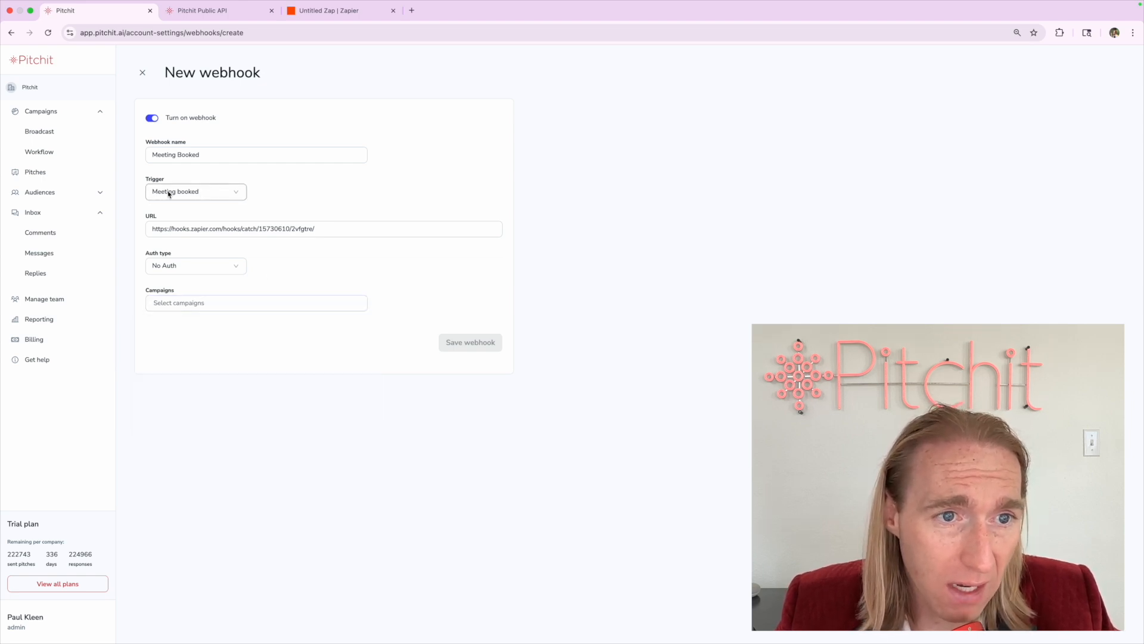
{"action": "left_click", "coordinate": [244, 301]}
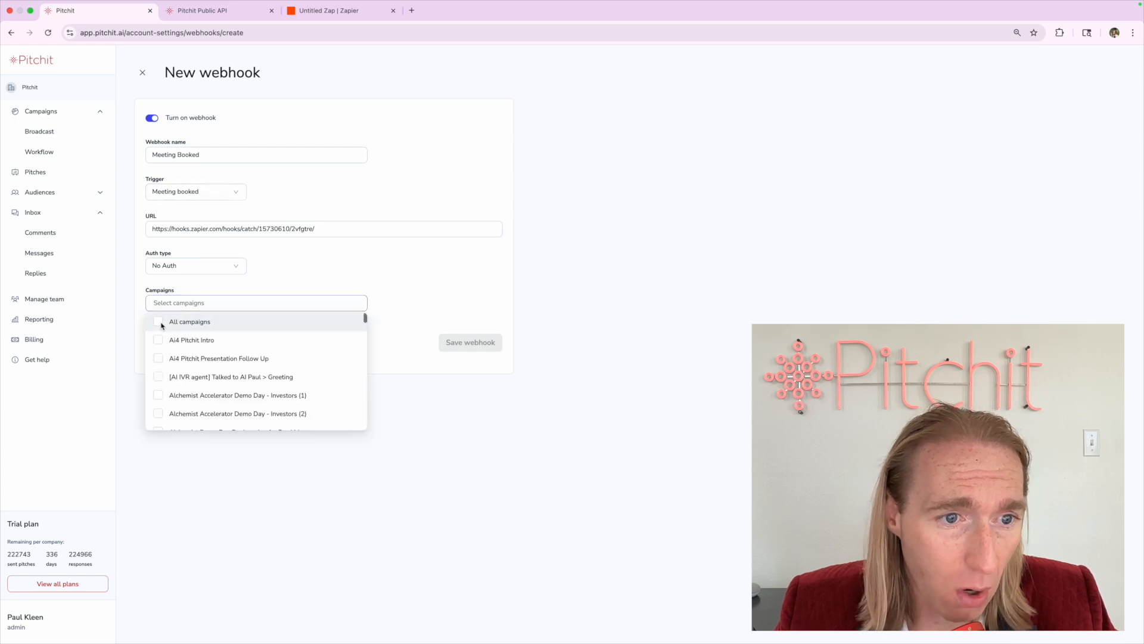
{"action": "left_click", "coordinate": [158, 322]}
{"action": "left_click", "coordinate": [339, 267]}
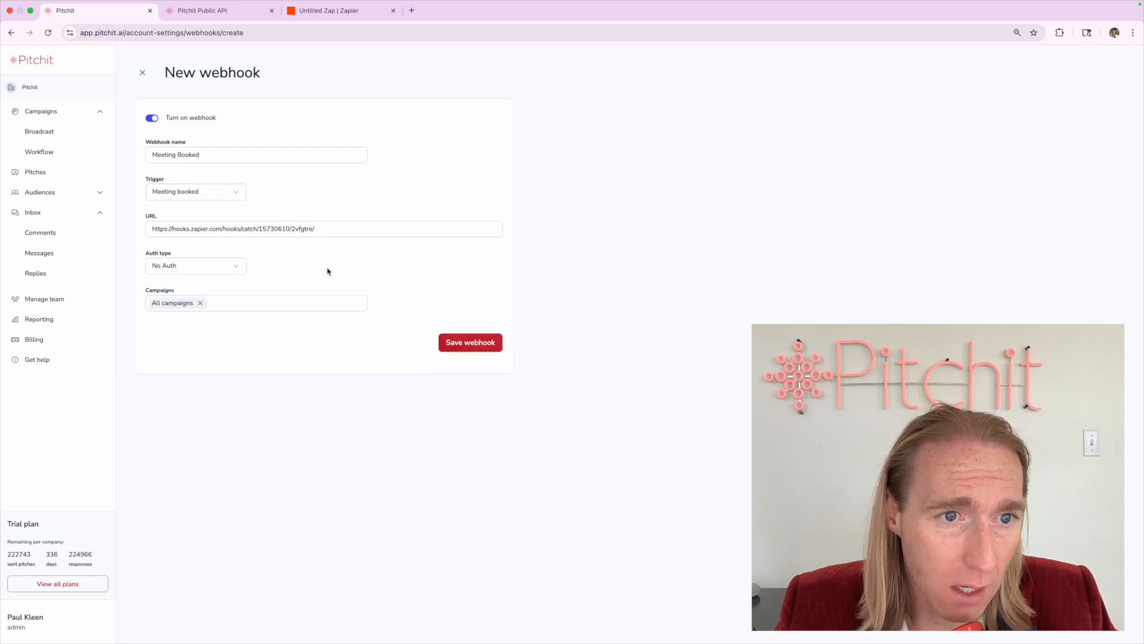
Inspect the pasted webhook URL and its hook id
{"action": "triple_click", "coordinate": [205, 230]}
{"action": "left_click", "coordinate": [316, 263]}
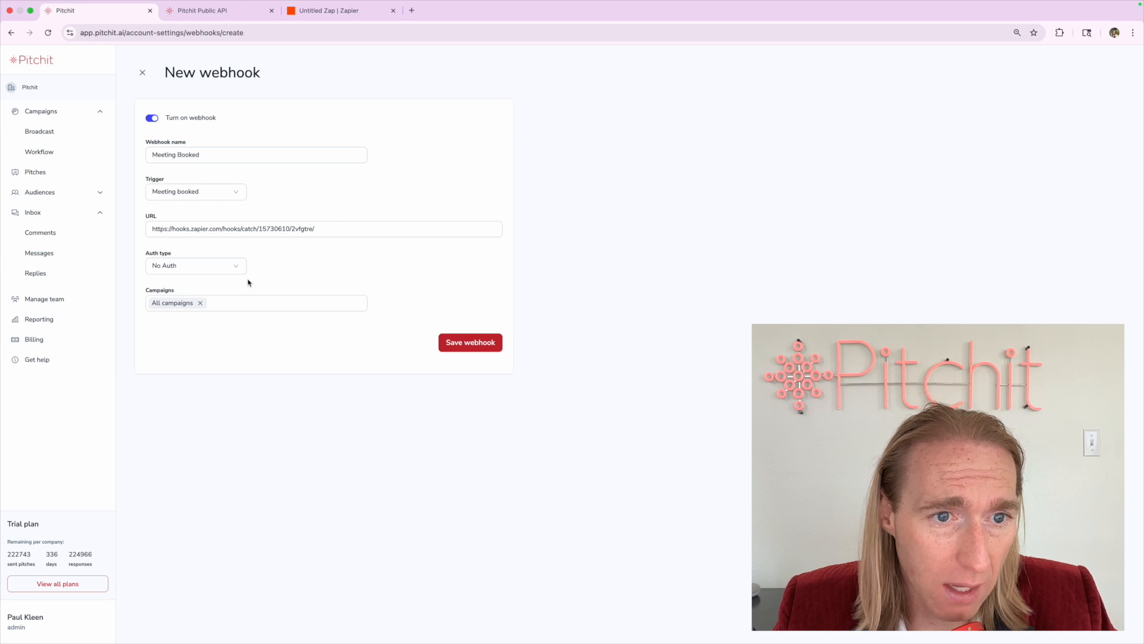
{"action": "double_click", "coordinate": [276, 229]}
{"action": "left_click", "coordinate": [279, 259]}
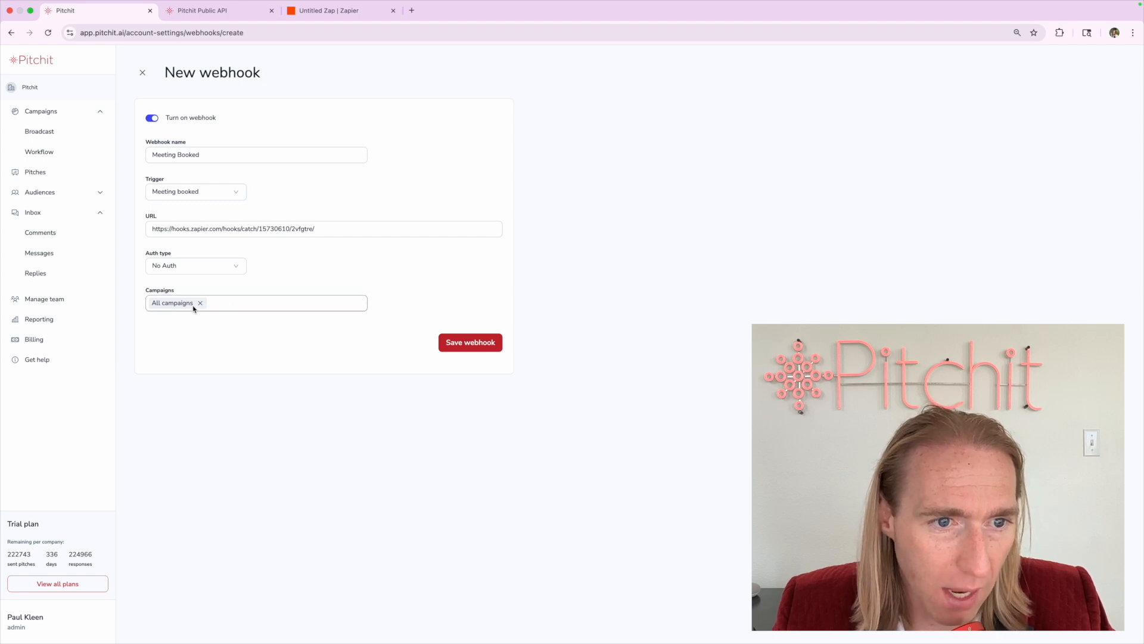
Try specific campaigns (Ai4 Pitchit Intro, Presentation Follow Up, [AI IVR agent] greeting), then remove two
{"action": "left_click", "coordinate": [215, 307]}
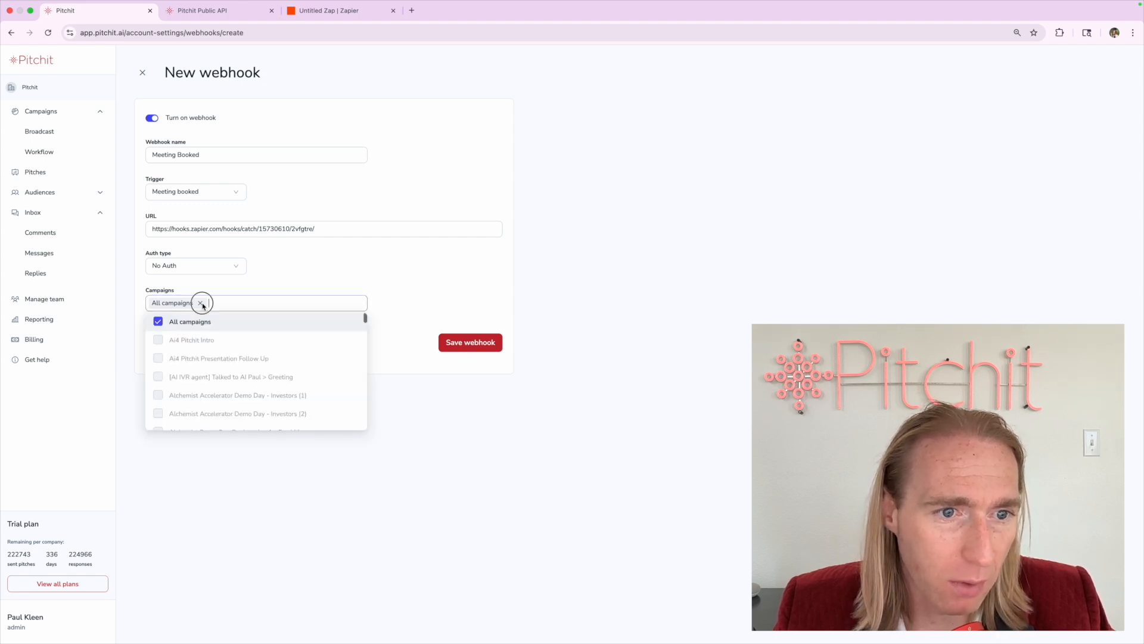
{"action": "left_click", "coordinate": [200, 303]}
{"action": "left_click", "coordinate": [159, 340]}
{"action": "left_click", "coordinate": [159, 356]}
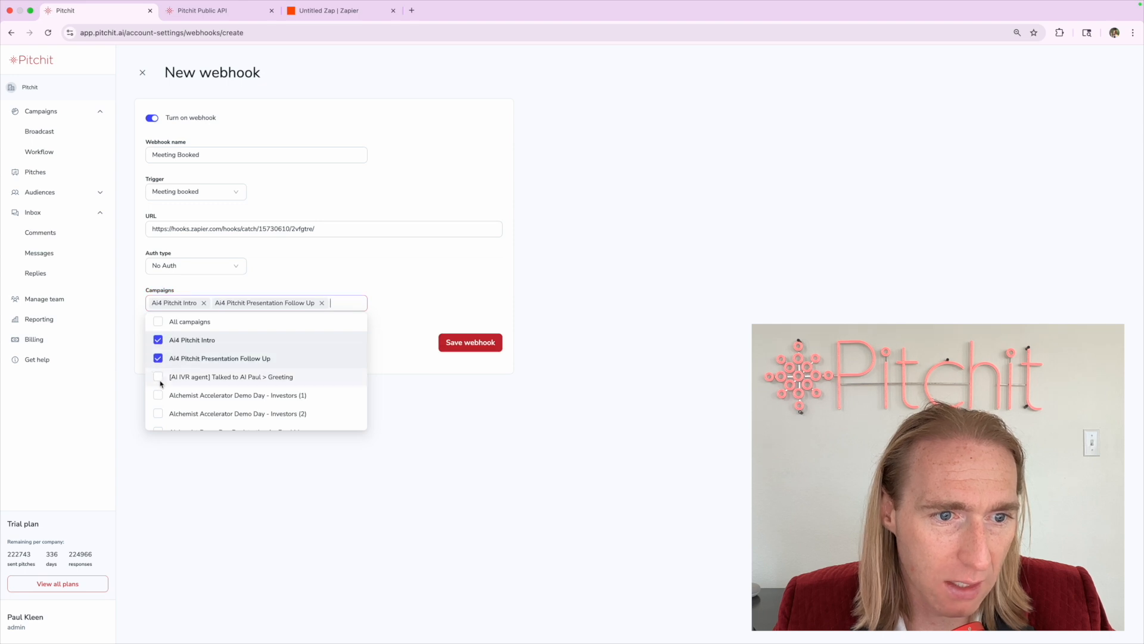
{"action": "left_click", "coordinate": [159, 372]}
{"action": "left_click", "coordinate": [289, 281]}
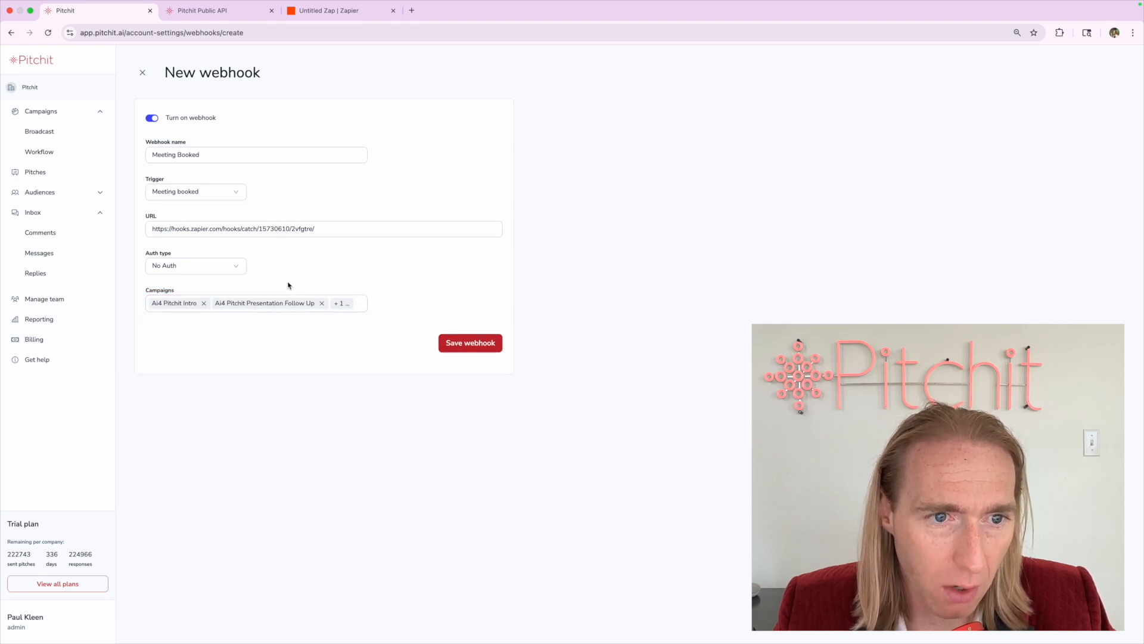
{"action": "double_click", "coordinate": [288, 285]}
{"action": "left_click", "coordinate": [278, 337]}
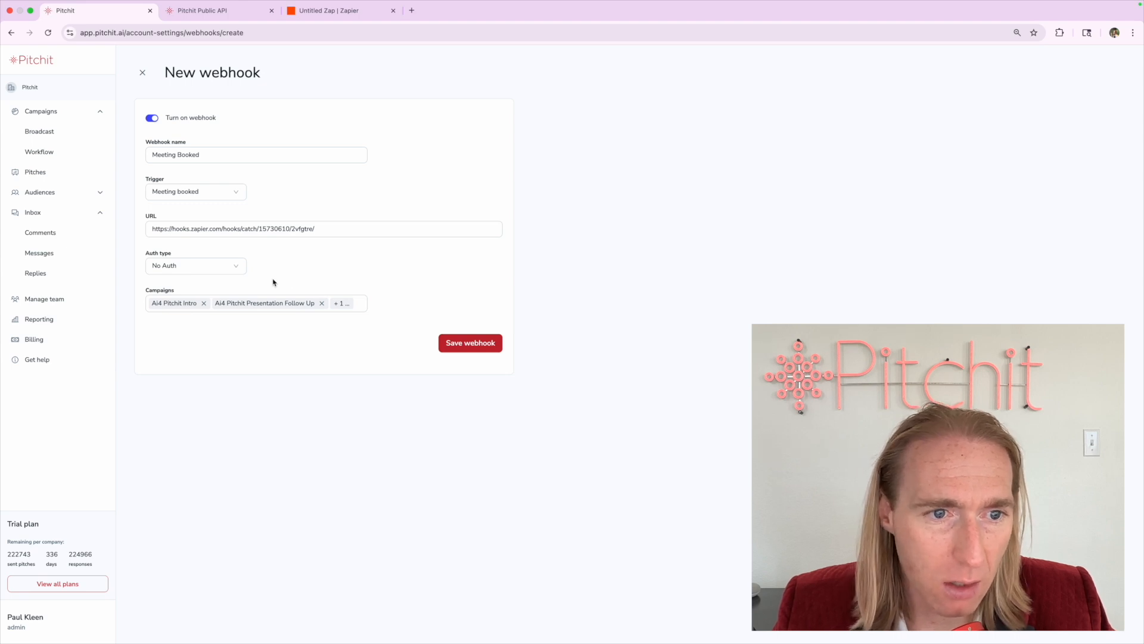
{"action": "left_click", "coordinate": [204, 304]}
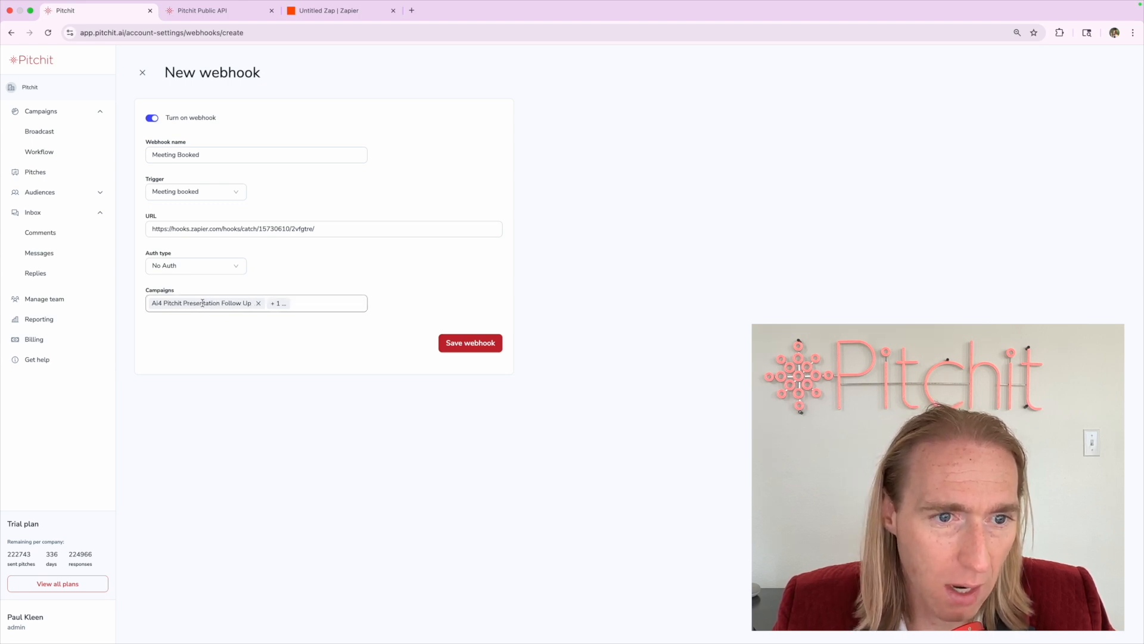
{"action": "left_click", "coordinate": [259, 304]}
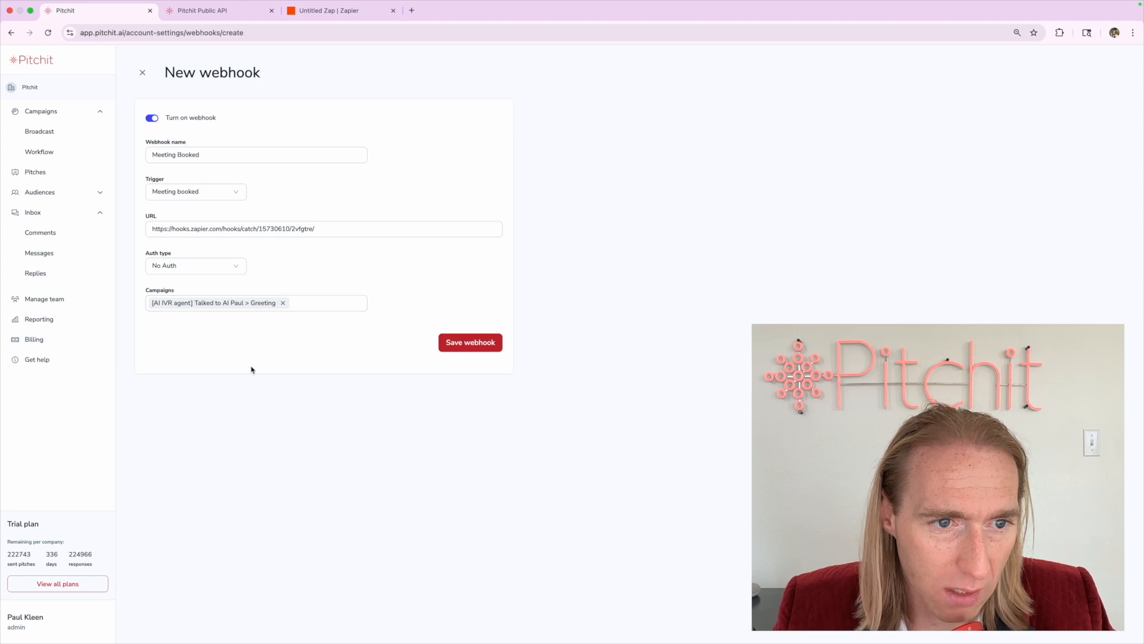
{"action": "double_click", "coordinate": [411, 281]}
Reapply All campaigns and save the Meeting Booked webhook
{"action": "left_click", "coordinate": [303, 309]}
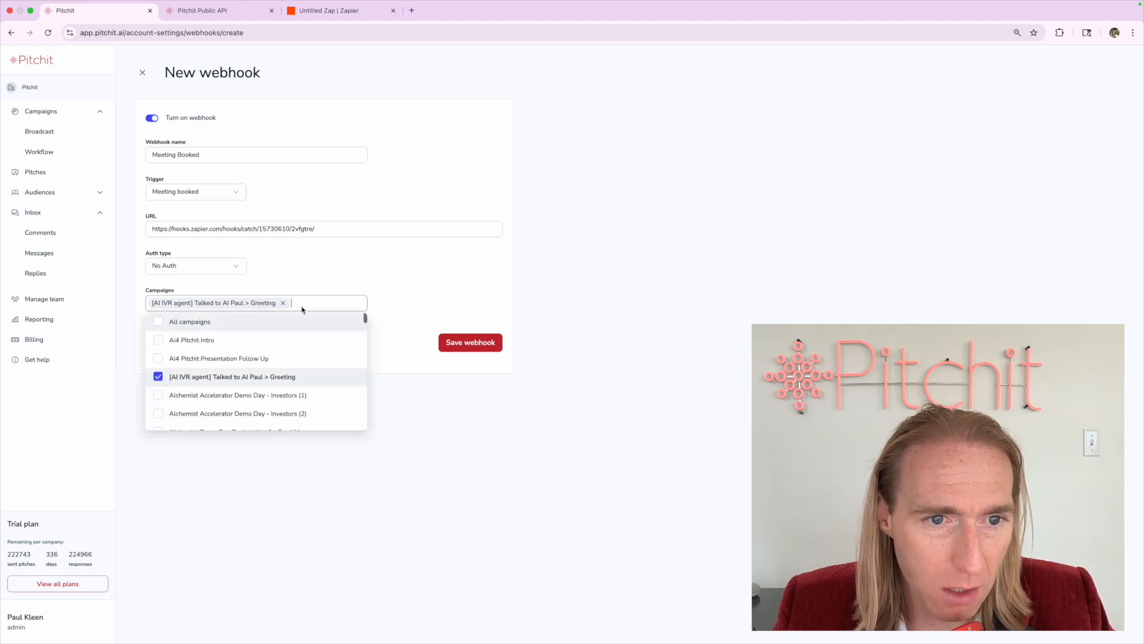
{"action": "left_click", "coordinate": [215, 322]}
{"action": "left_click", "coordinate": [261, 274]}
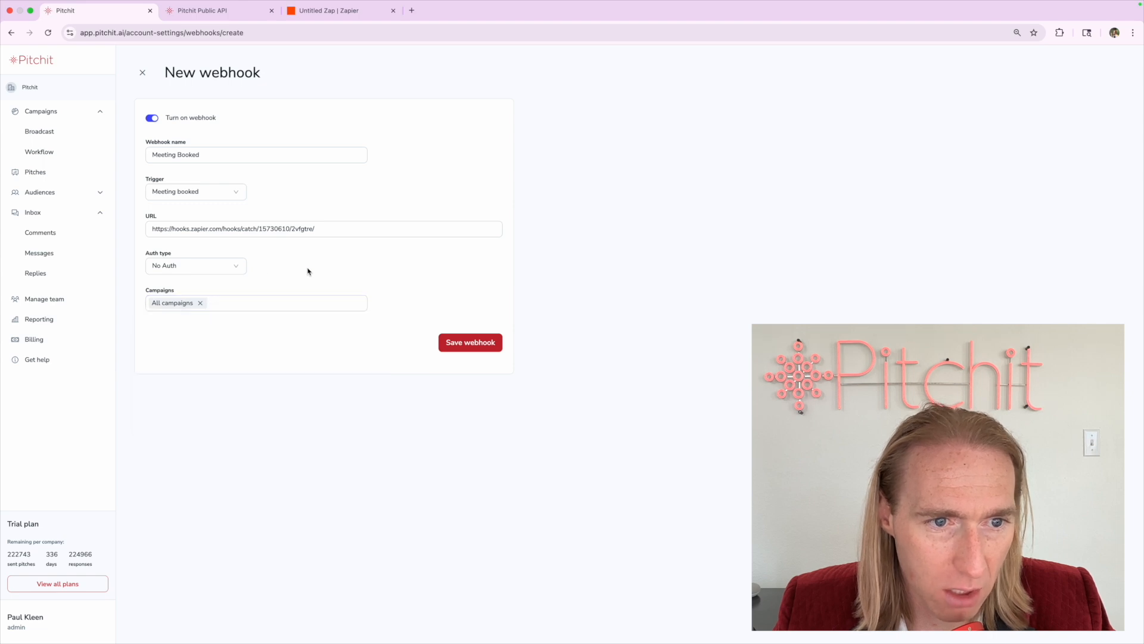
{"action": "left_click", "coordinate": [470, 343]}
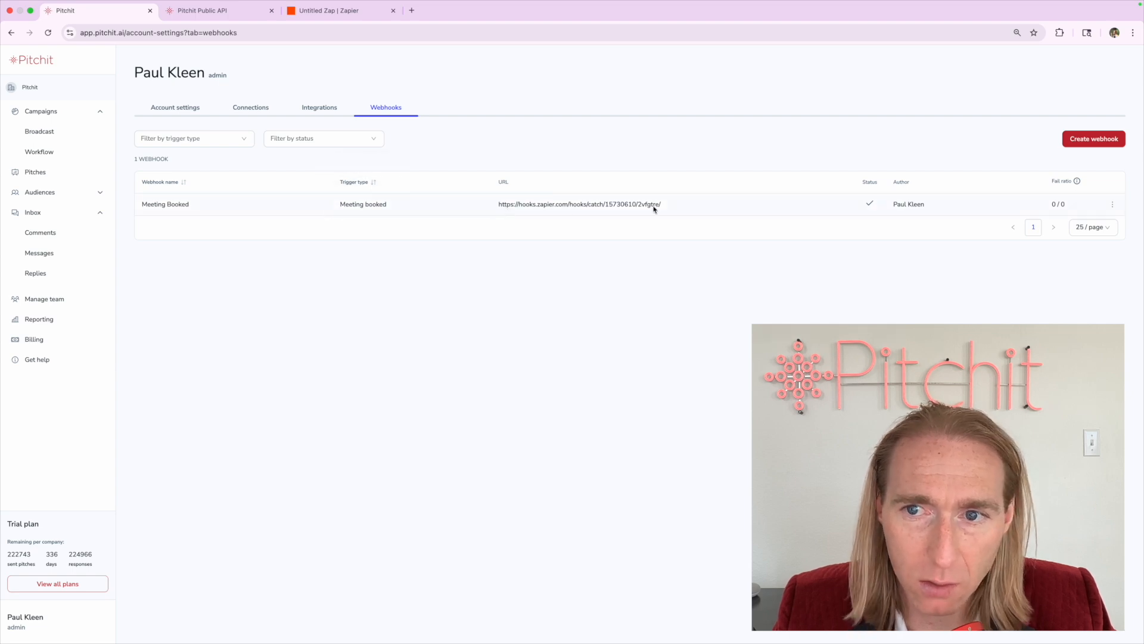
Open Meeting Booked's details, cancel the turn-off prompt so it stays on, and enter Edit mode
{"action": "left_click_drag", "start_coordinate": [347, 202], "coordinate": [413, 204]}
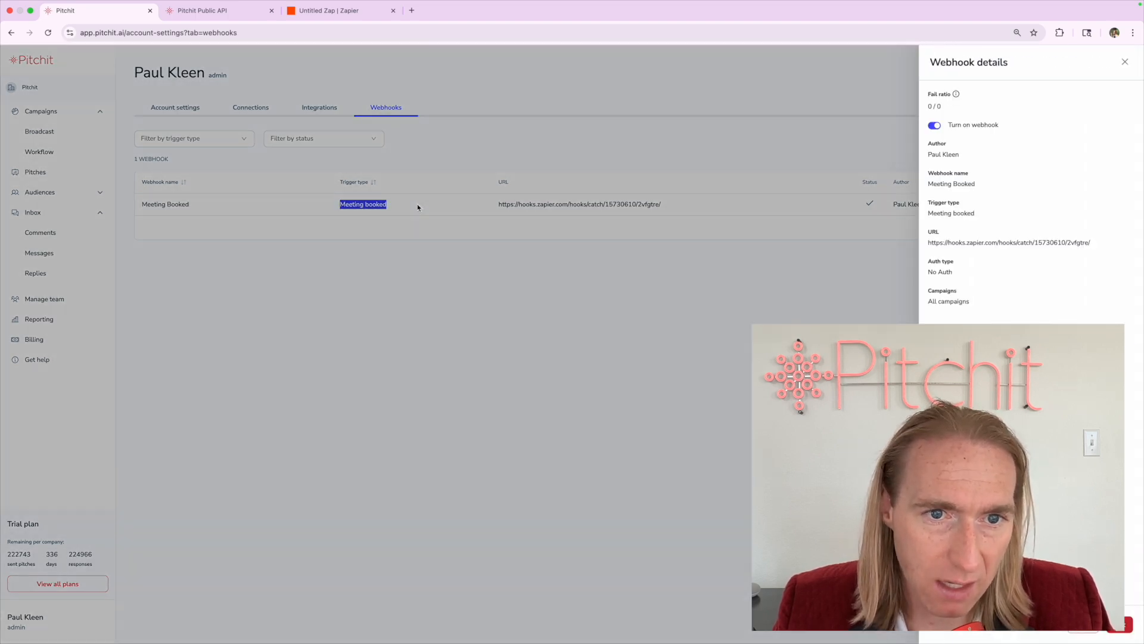
{"action": "left_click", "coordinate": [416, 207]}
{"action": "left_click", "coordinate": [370, 211]}
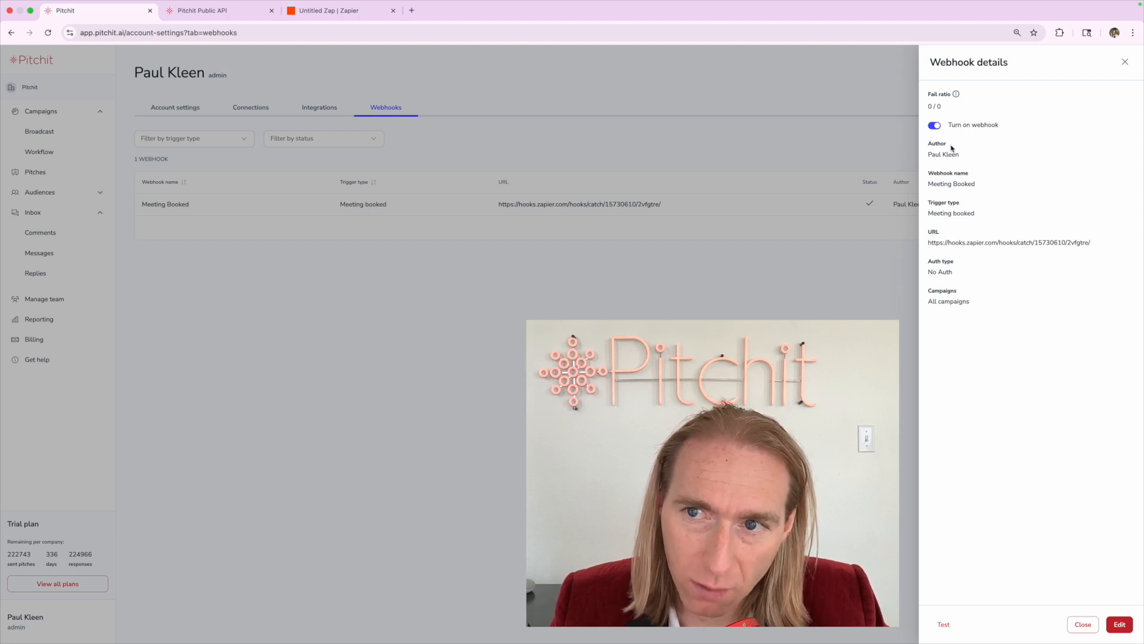
{"action": "left_click", "coordinate": [934, 125]}
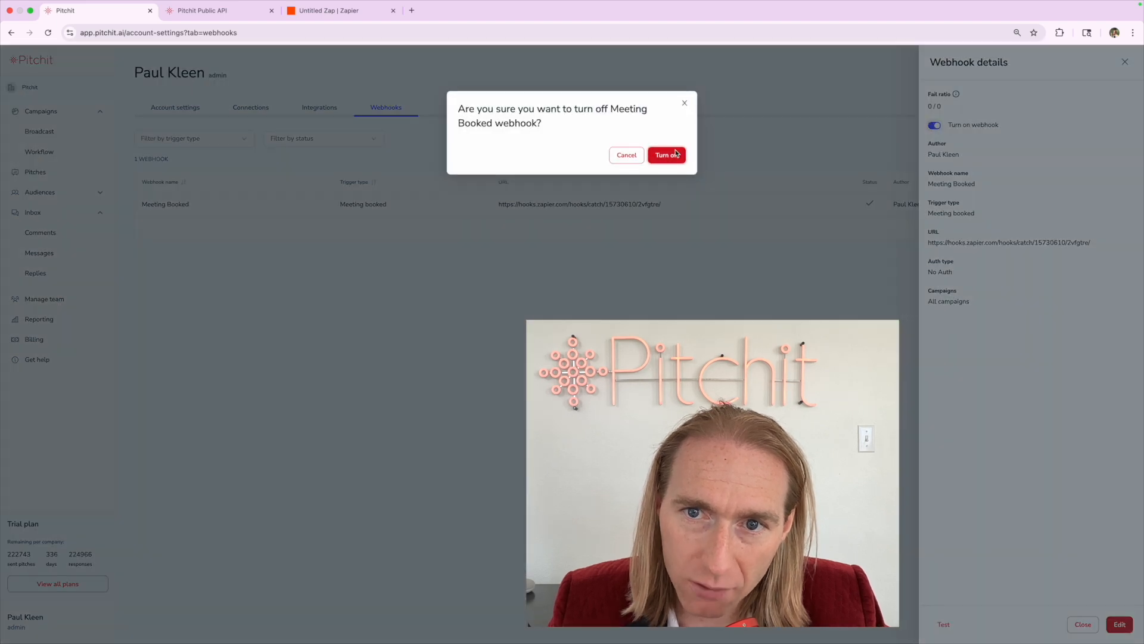
{"action": "left_click", "coordinate": [909, 177]}
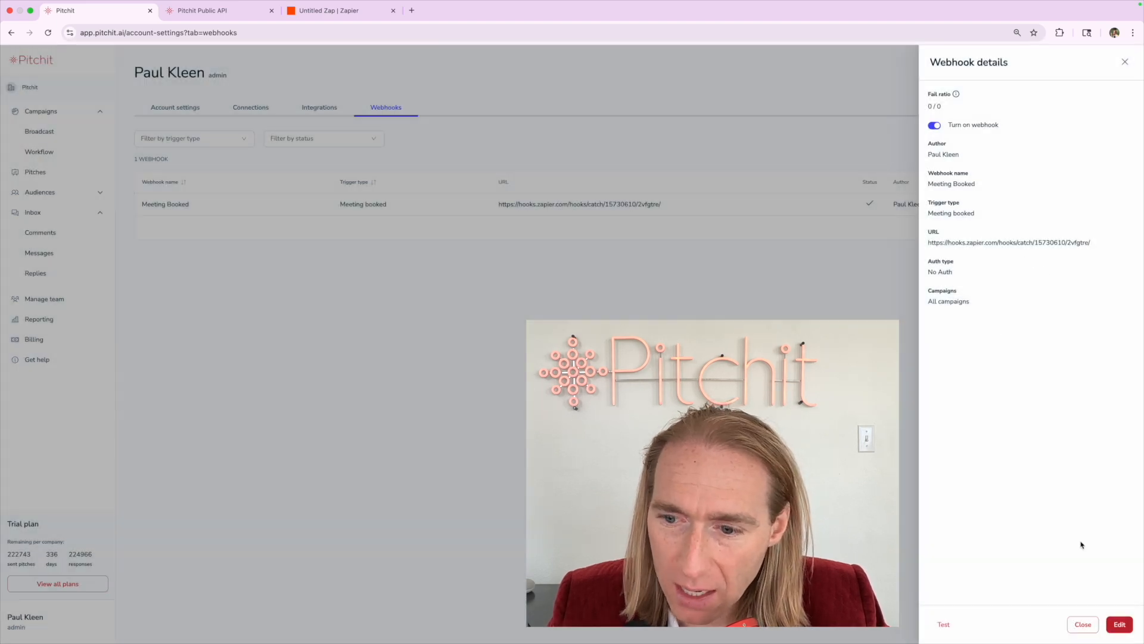
{"action": "left_click", "coordinate": [1120, 624]}
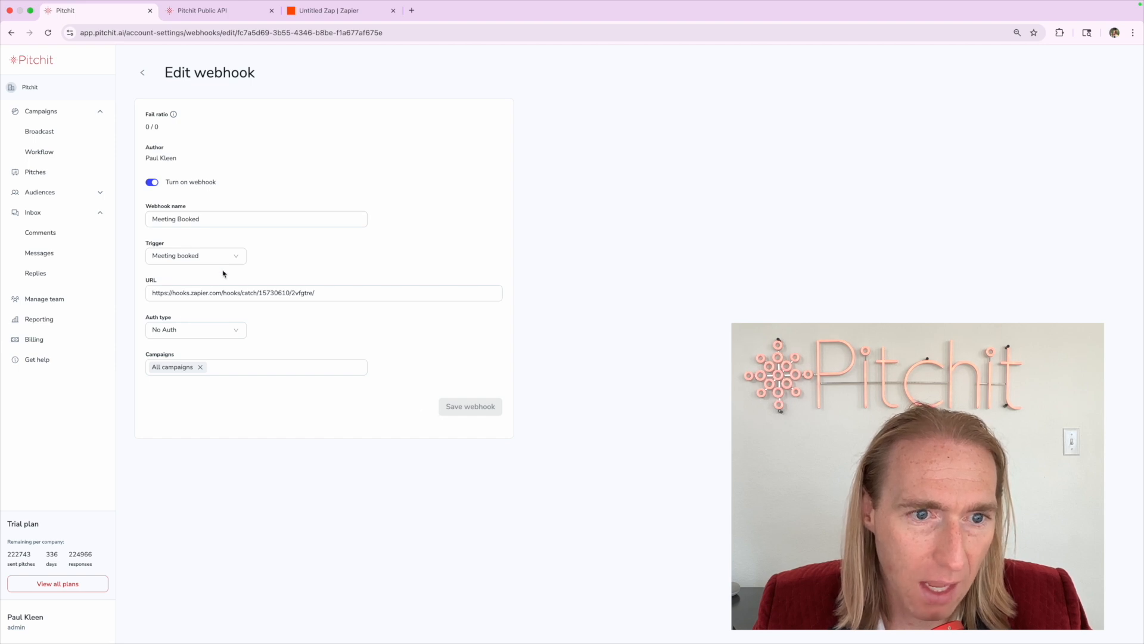
Delete and retype the trailing slash at the end of the webhook URL
{"action": "left_click", "coordinate": [250, 295]}
{"action": "double_click", "coordinate": [253, 294]}
{"action": "left_click", "coordinate": [322, 298]}
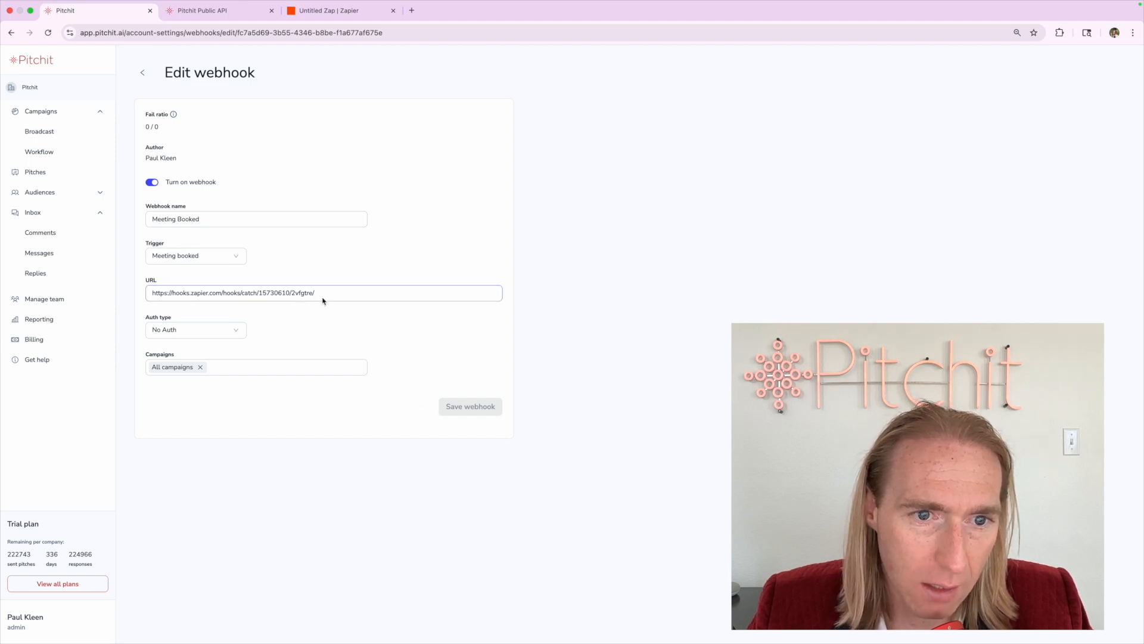
{"action": "key", "text": "BackSpace"}
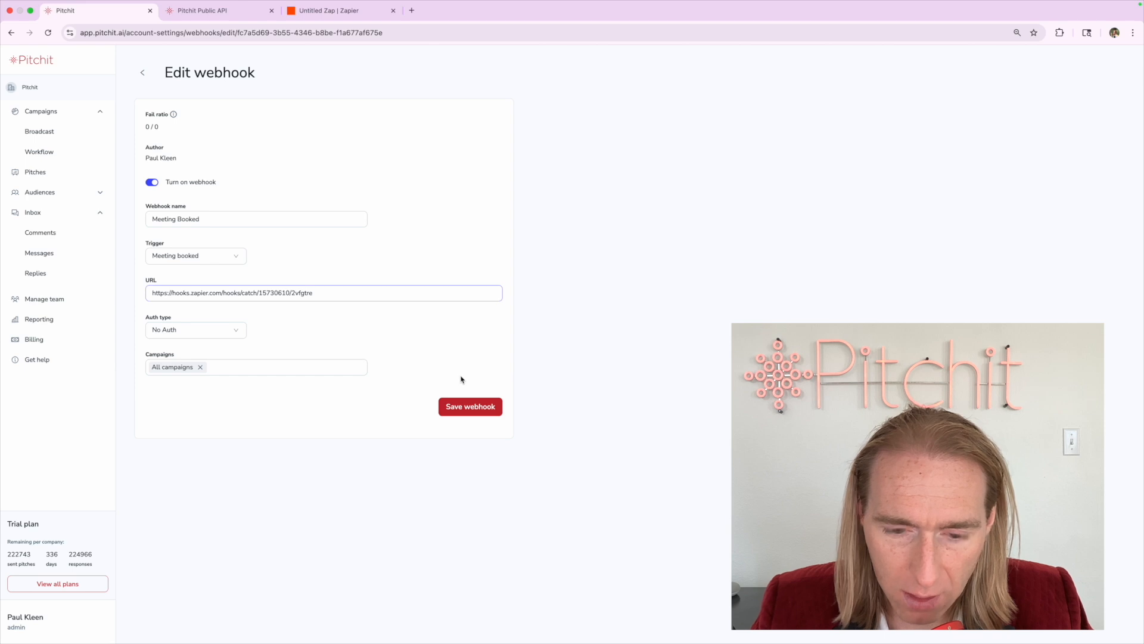
{"action": "type", "text": "/"}
Discard the URL edit, reopen Meeting Booked's details and send a test request that succeeds
{"action": "left_click", "coordinate": [142, 72]}
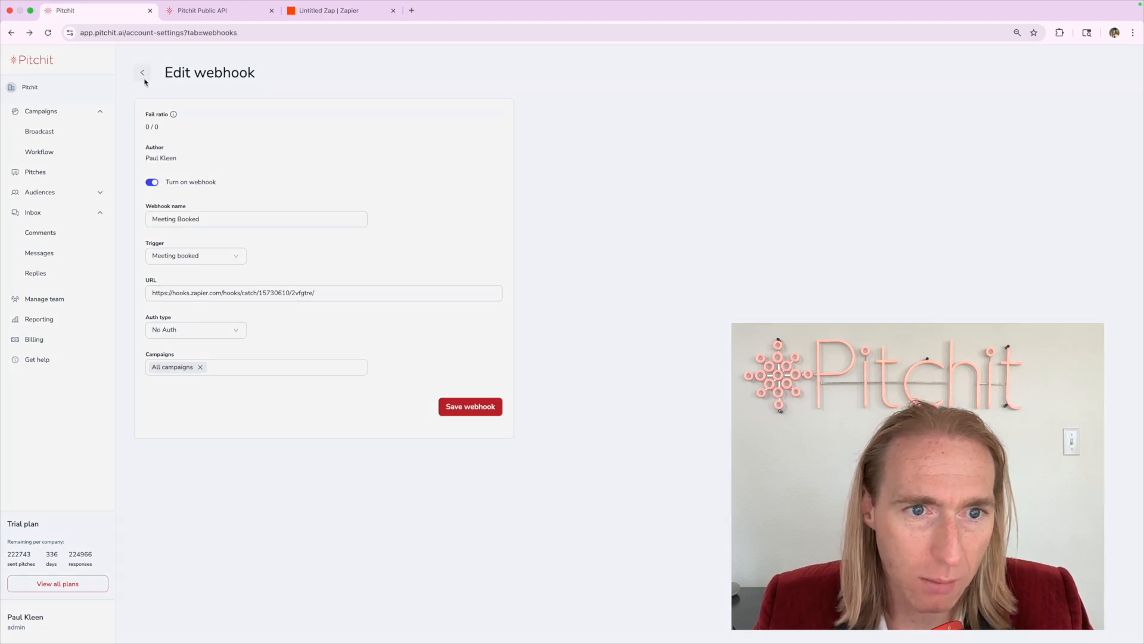
{"action": "left_click", "coordinate": [667, 365]}
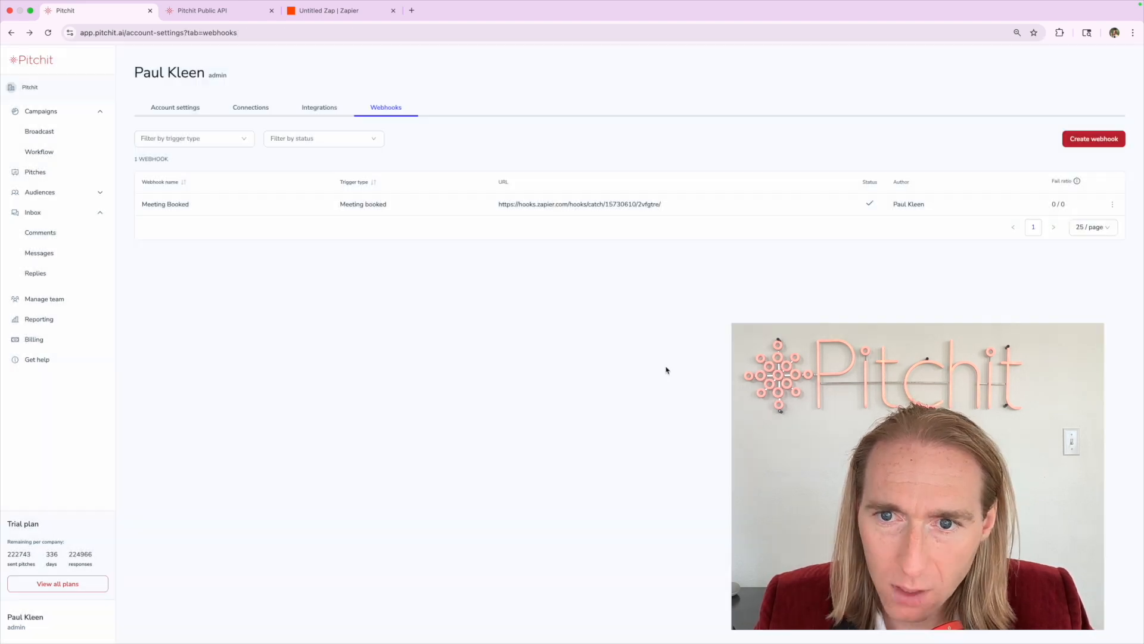
{"action": "left_click", "coordinate": [867, 203]}
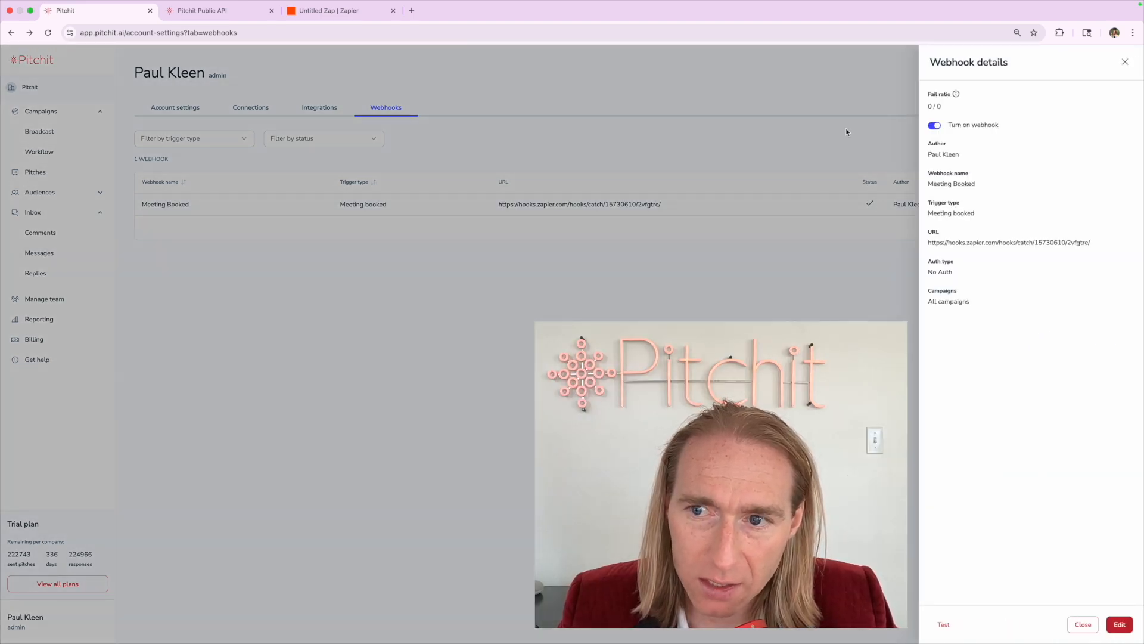
{"action": "left_click", "coordinate": [944, 623]}
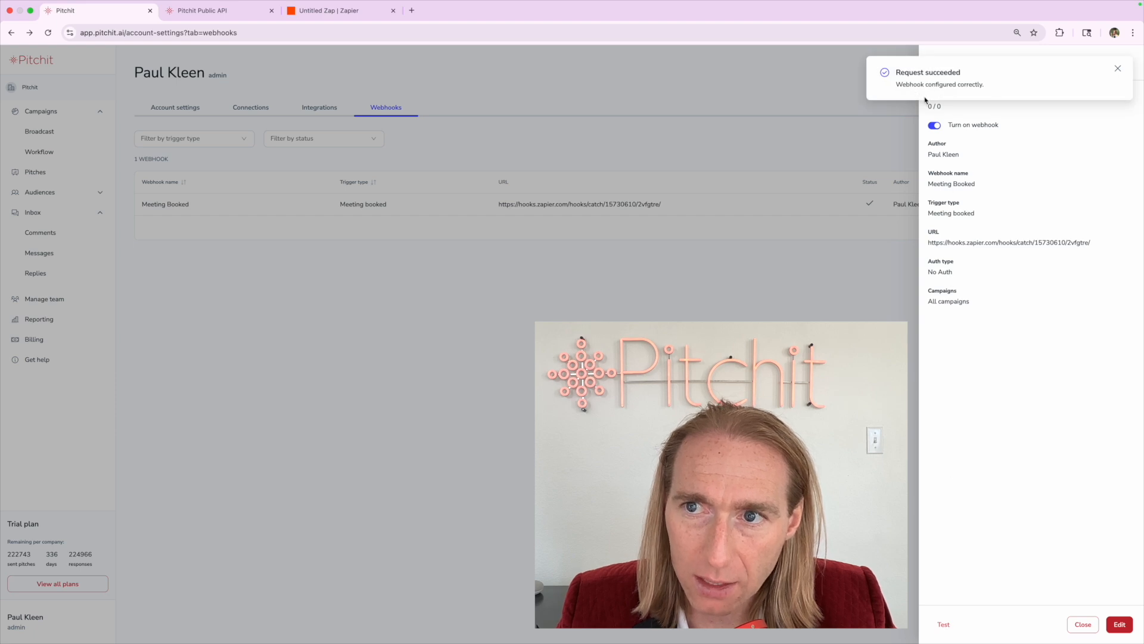
Test the Zapier Catch Hook trigger and continue with request A as the sample record
{"action": "left_click", "coordinate": [311, 10]}
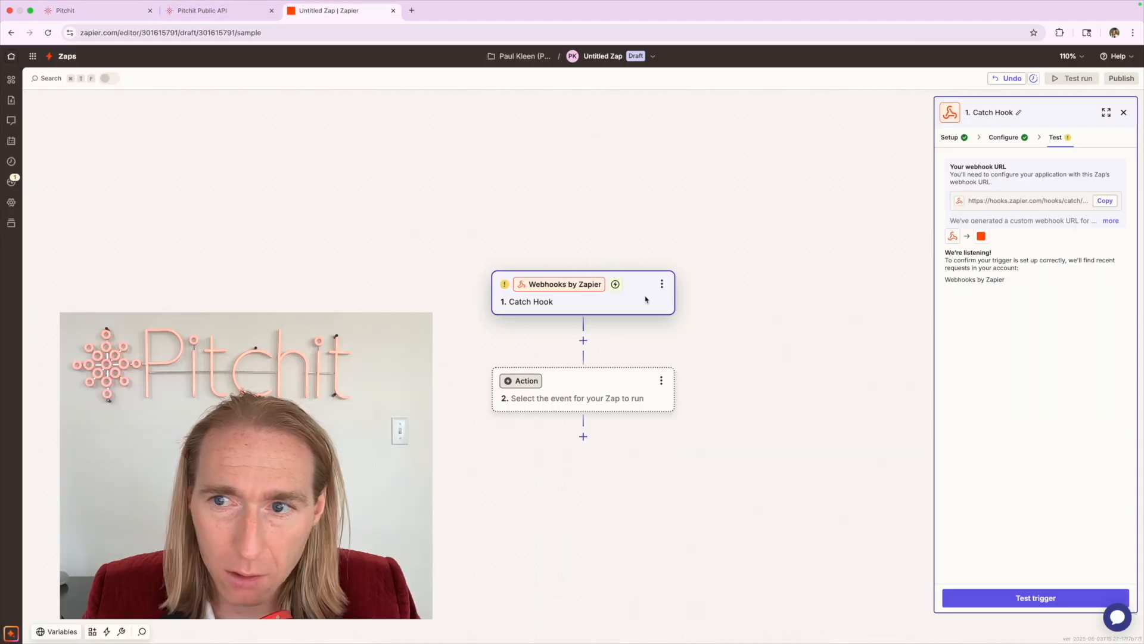
{"action": "left_click", "coordinate": [997, 600]}
{"action": "left_click", "coordinate": [1011, 329]}
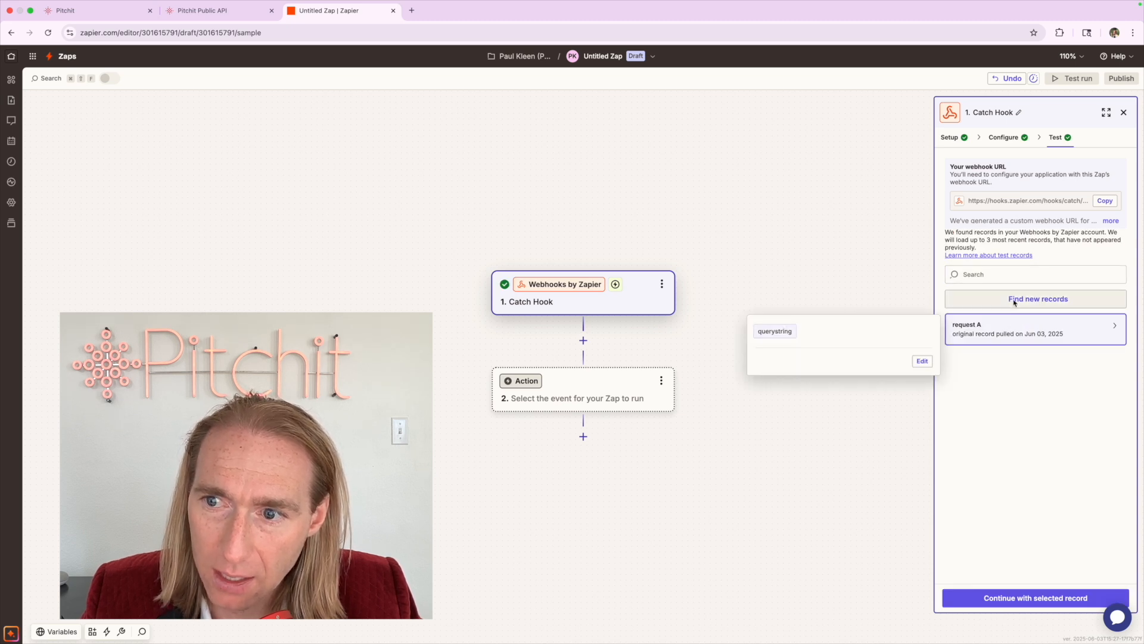
{"action": "left_click", "coordinate": [1015, 299]}
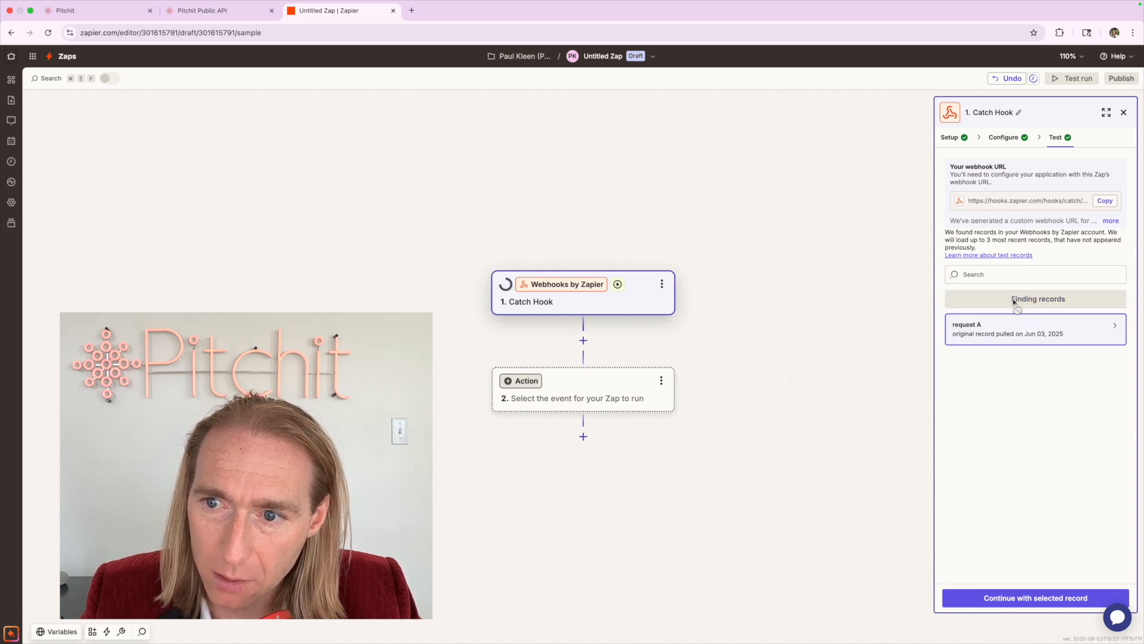
{"action": "left_click", "coordinate": [1009, 334]}
{"action": "left_click", "coordinate": [1000, 599]}
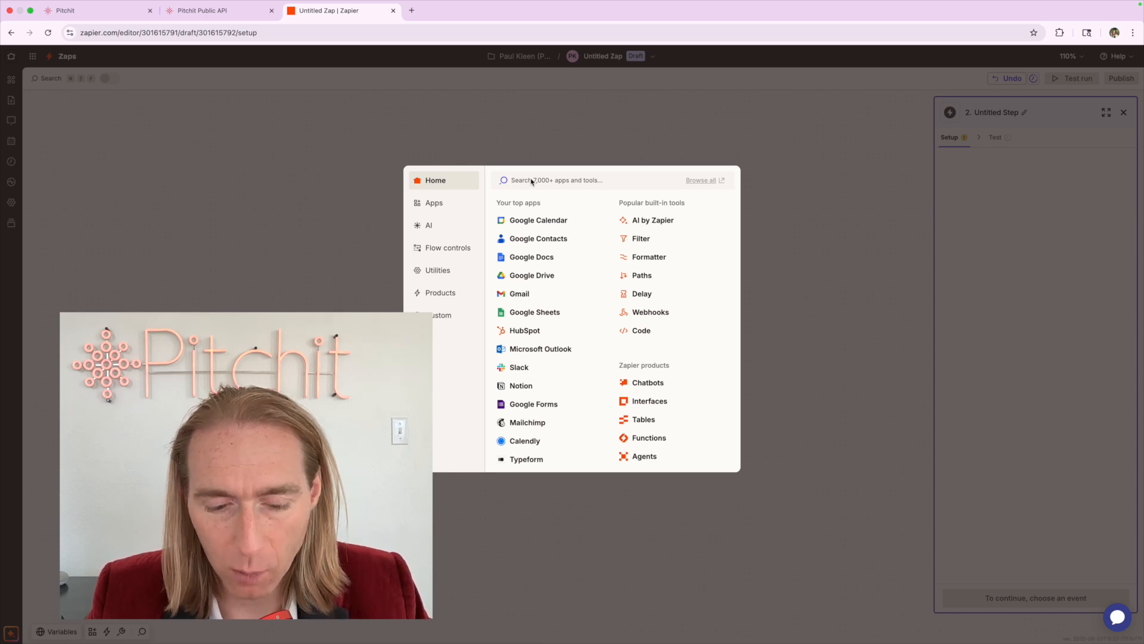
Close the Zapier editor and the webhook details, returning to Pitchit's webhook settings
{"action": "left_click", "coordinate": [393, 10]}
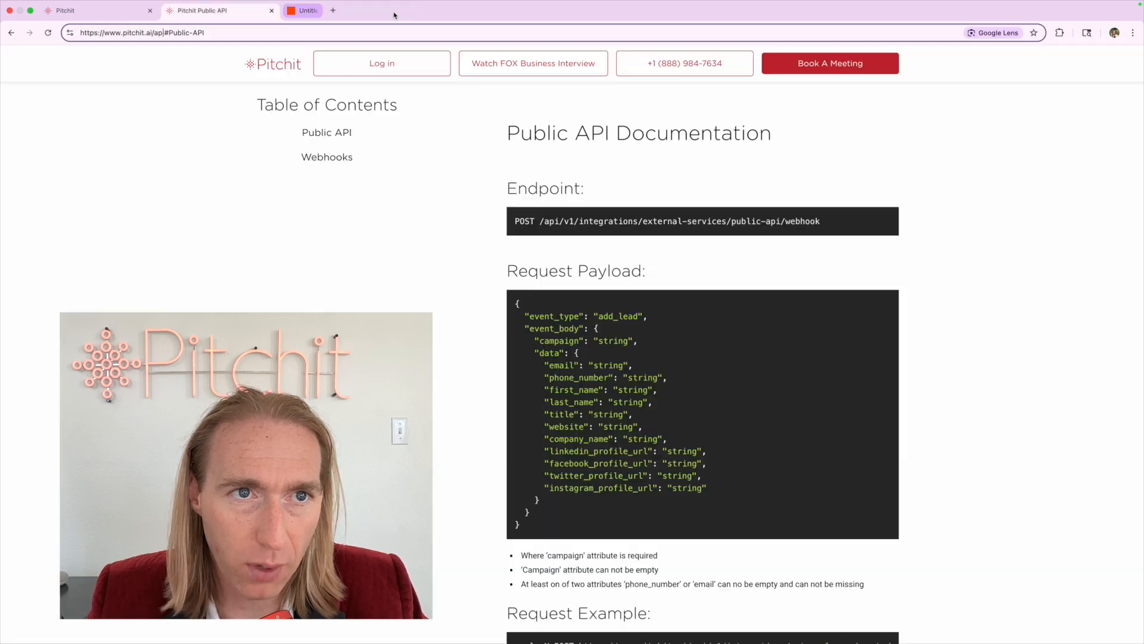
{"action": "left_click", "coordinate": [140, 13]}
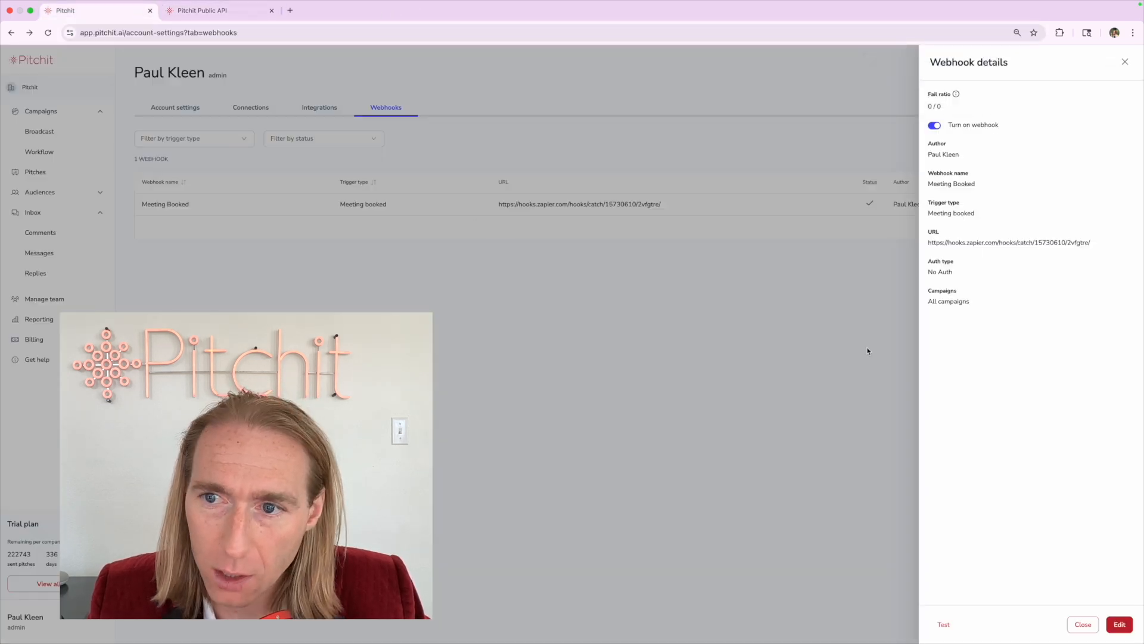
{"action": "left_click", "coordinate": [375, 157]}
{"action": "left_click", "coordinate": [220, 11]}
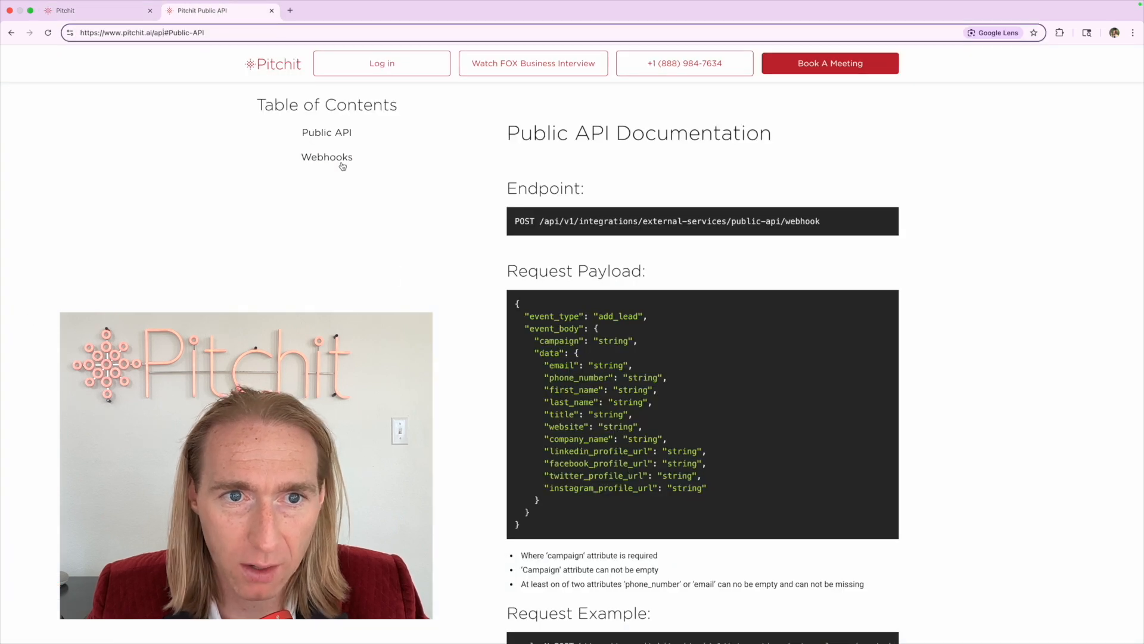
{"action": "left_click", "coordinate": [115, 12]}
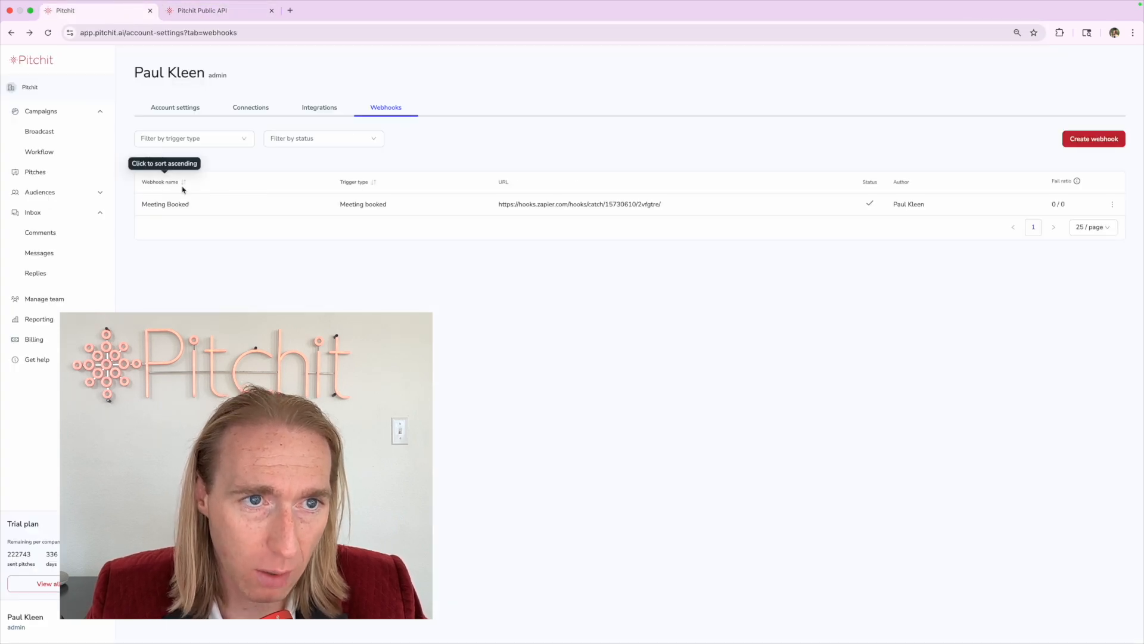
Select the Recipient Priority Update heading in the docs' Webhooks section, then return to Pitchit's webhooks
{"action": "left_click", "coordinate": [188, 13]}
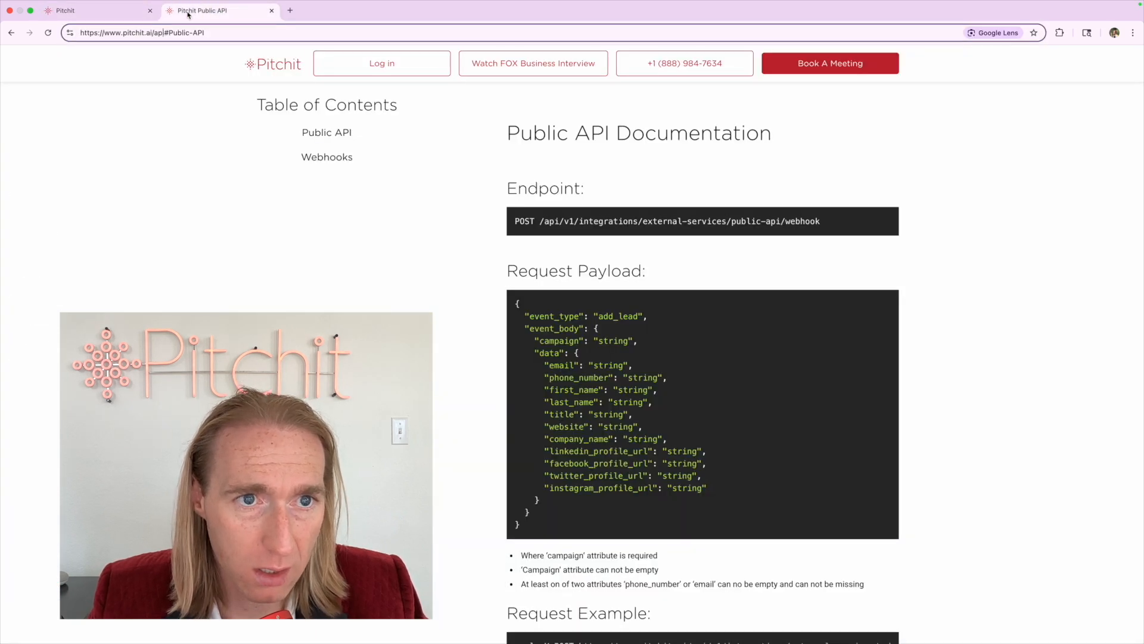
{"action": "left_click", "coordinate": [335, 159]}
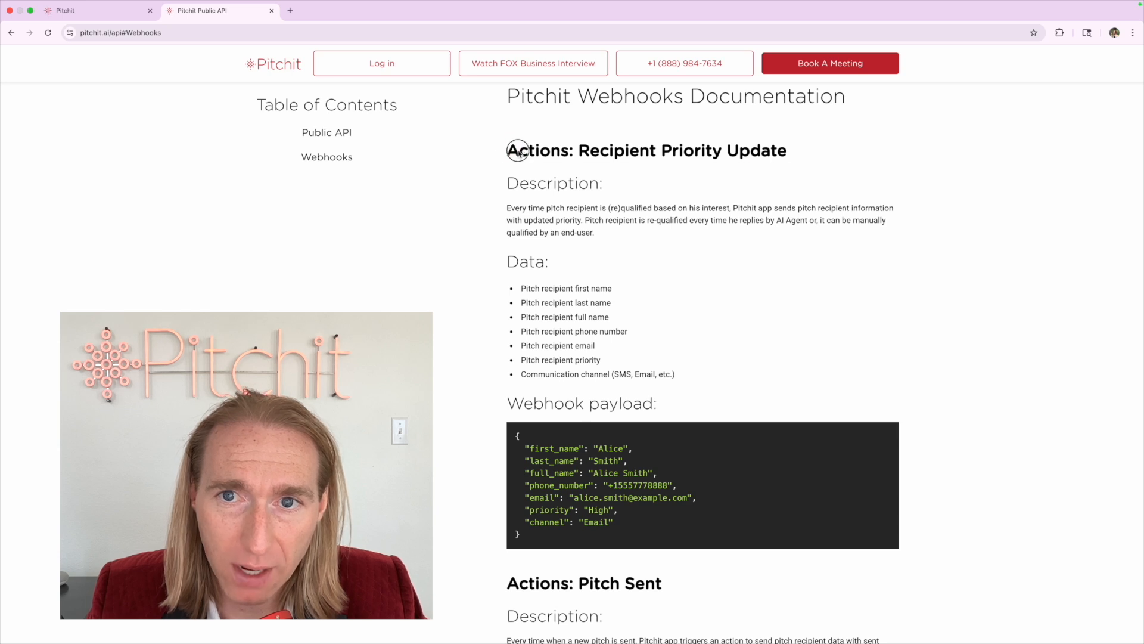
{"action": "left_click_drag", "start_coordinate": [511, 148], "coordinate": [838, 153]}
{"action": "left_click", "coordinate": [115, 13]}
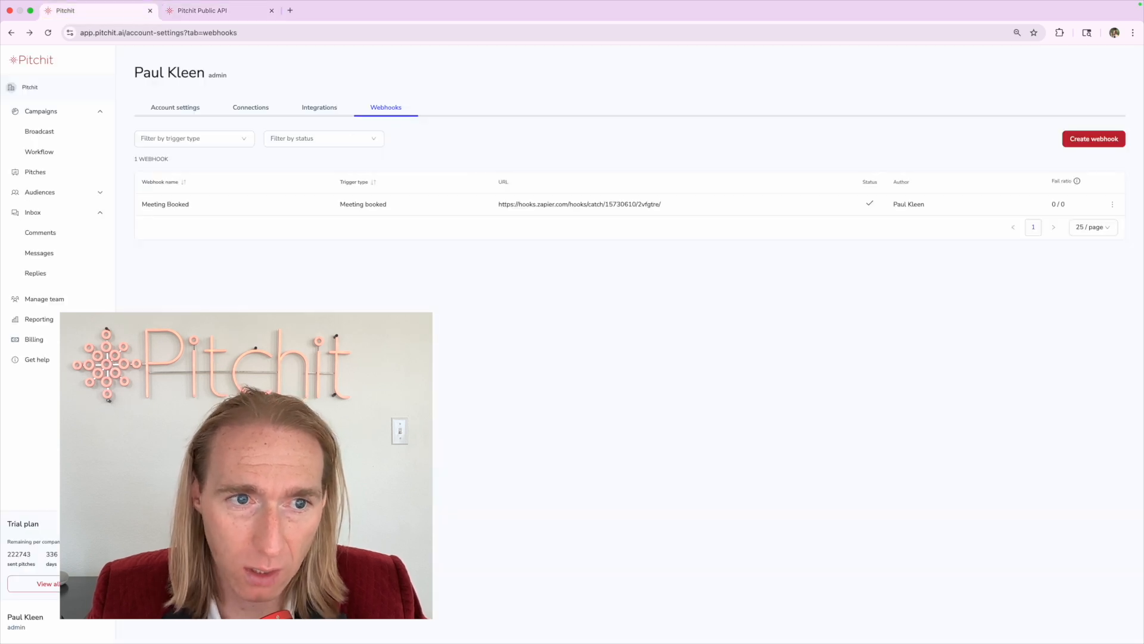
Save a 'Recipient Priority' webhook: Update recipient priority trigger, Zapier URL, No Auth, all campaigns
{"action": "left_click", "coordinate": [1093, 138]}
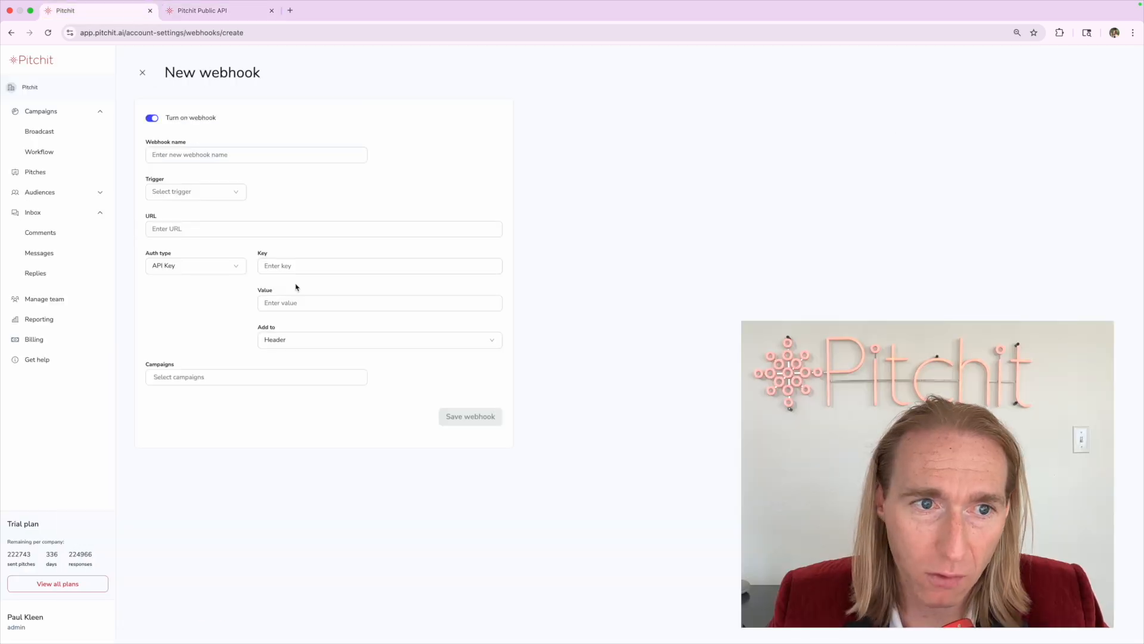
{"action": "left_click", "coordinate": [224, 191]}
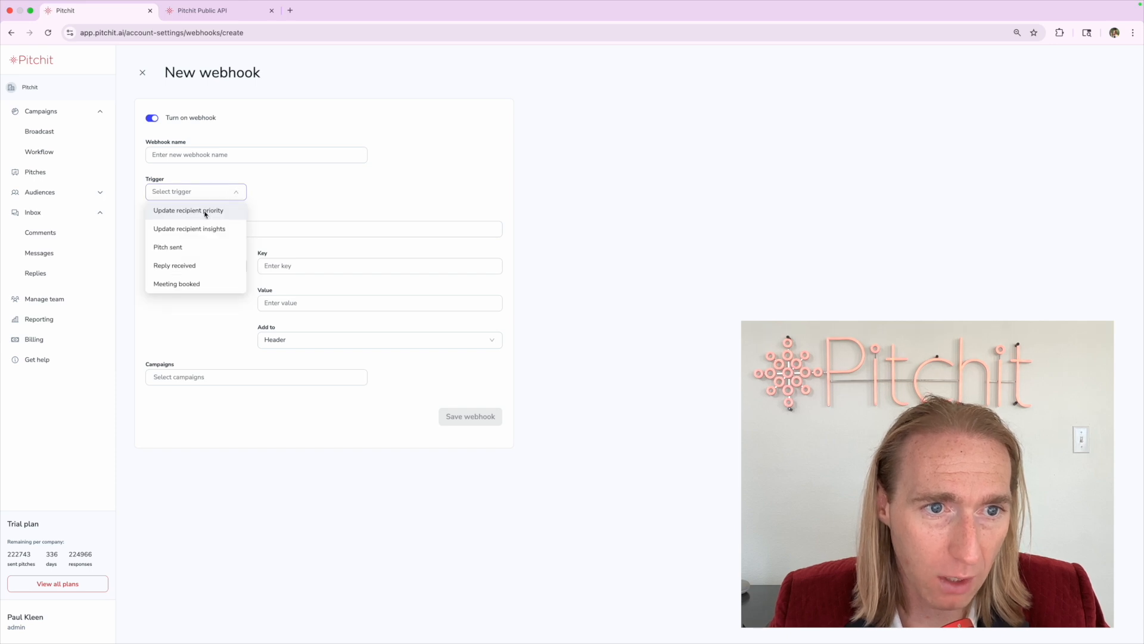
{"action": "left_click", "coordinate": [210, 208]}
{"action": "left_click", "coordinate": [197, 157]}
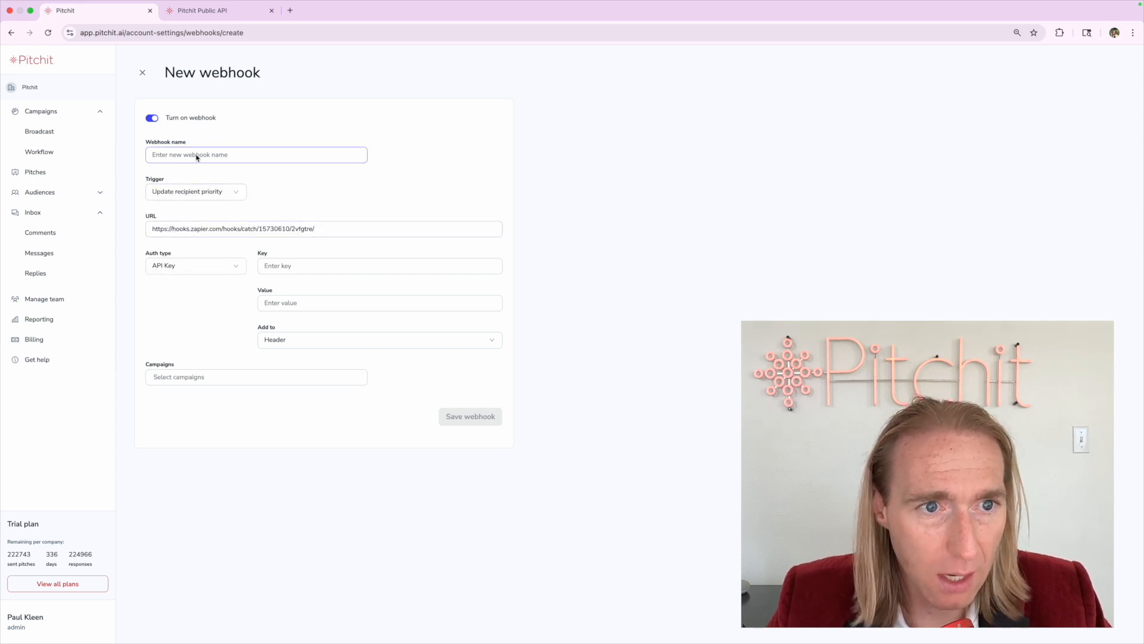
{"action": "type", "text": "Recipient P"}
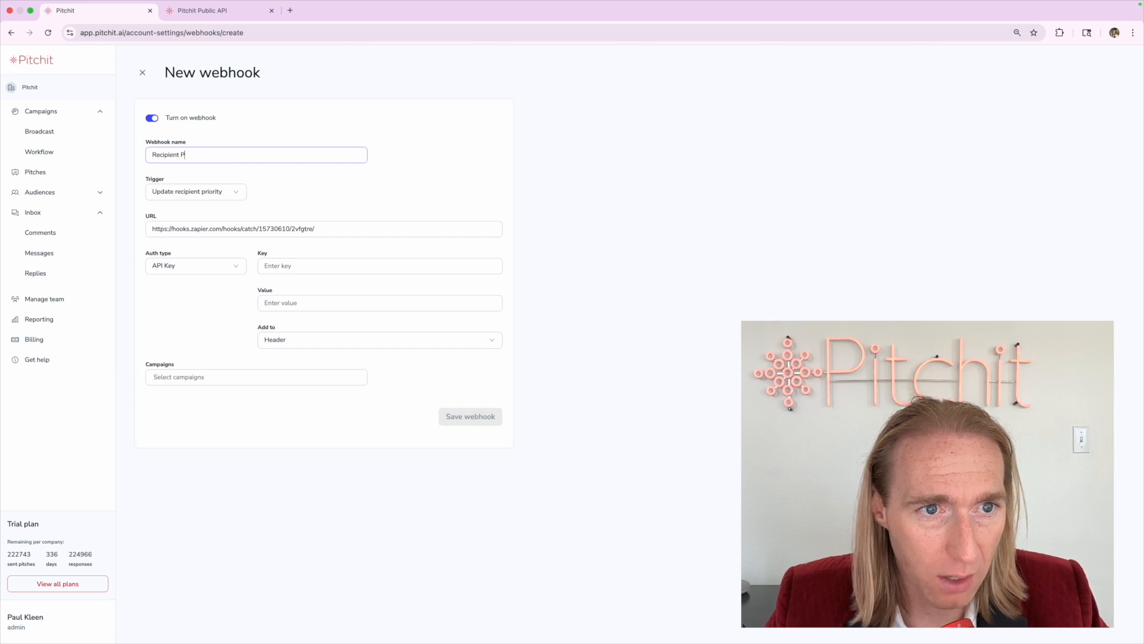
{"action": "type", "text": "riority"}
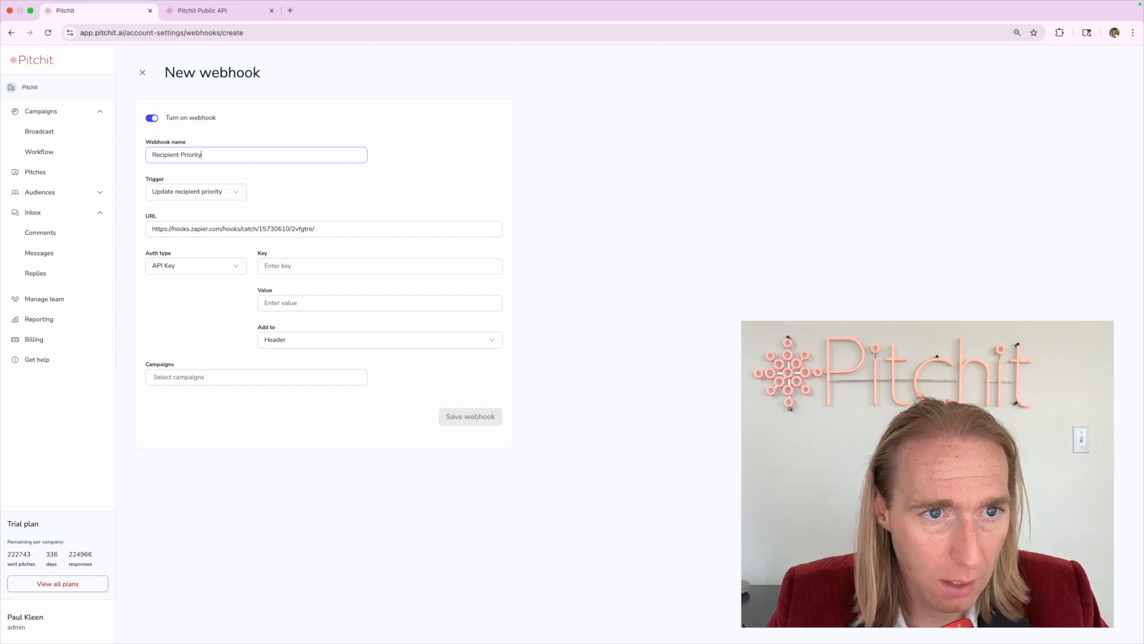
{"action": "left_click", "coordinate": [203, 266]}
{"action": "left_click", "coordinate": [194, 282]}
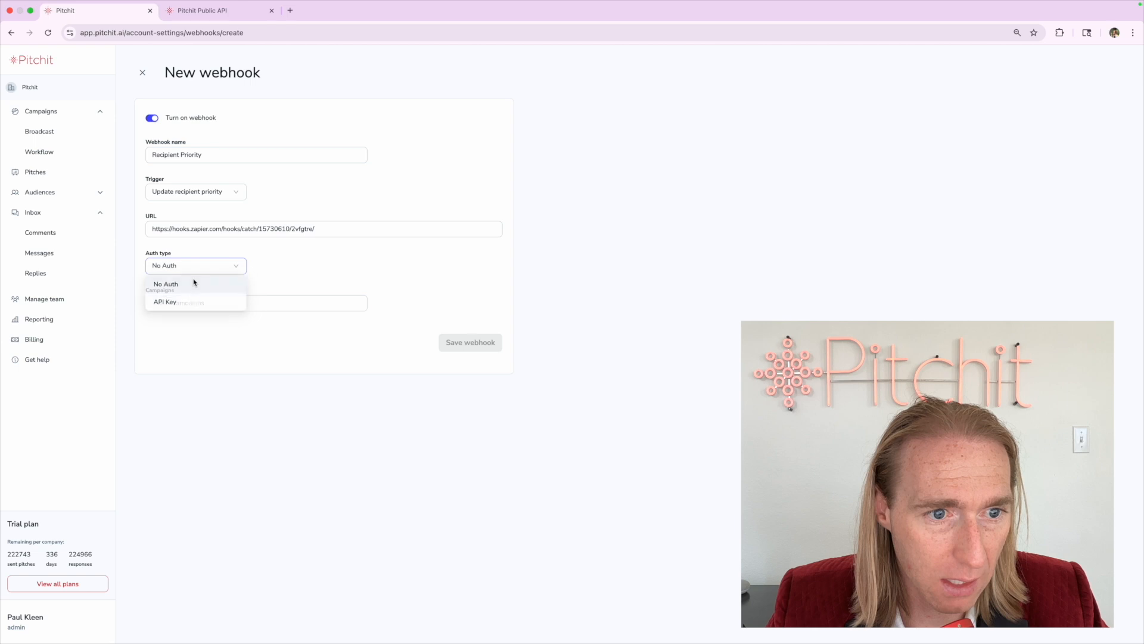
{"action": "left_click", "coordinate": [173, 302]}
{"action": "left_click", "coordinate": [174, 321]}
{"action": "left_click", "coordinate": [484, 353]}
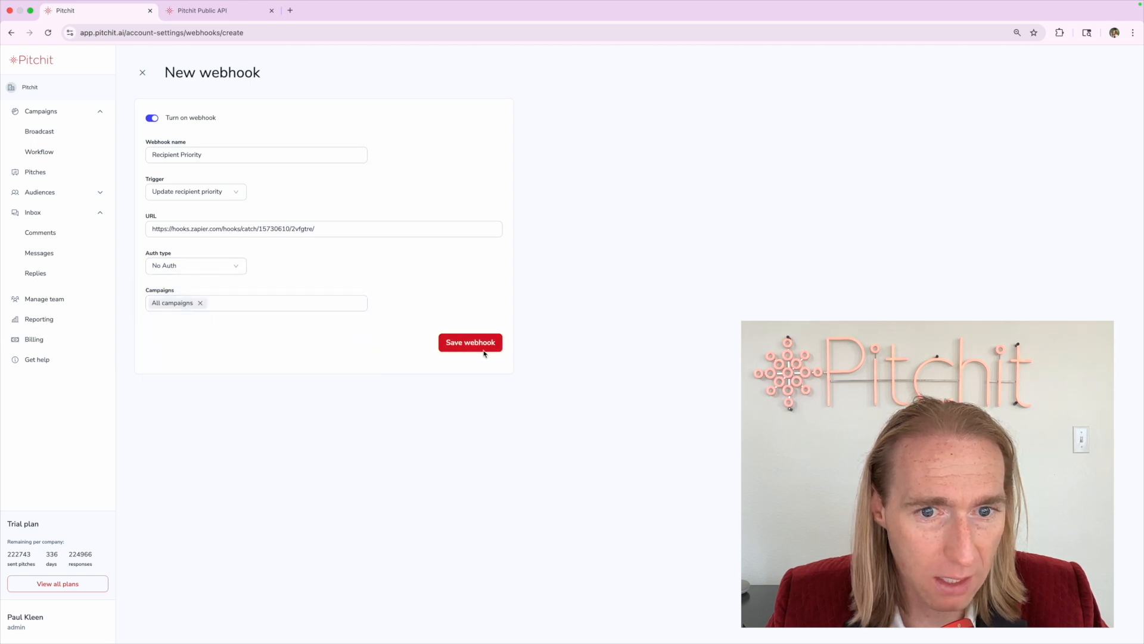
{"action": "left_click", "coordinate": [483, 351]}
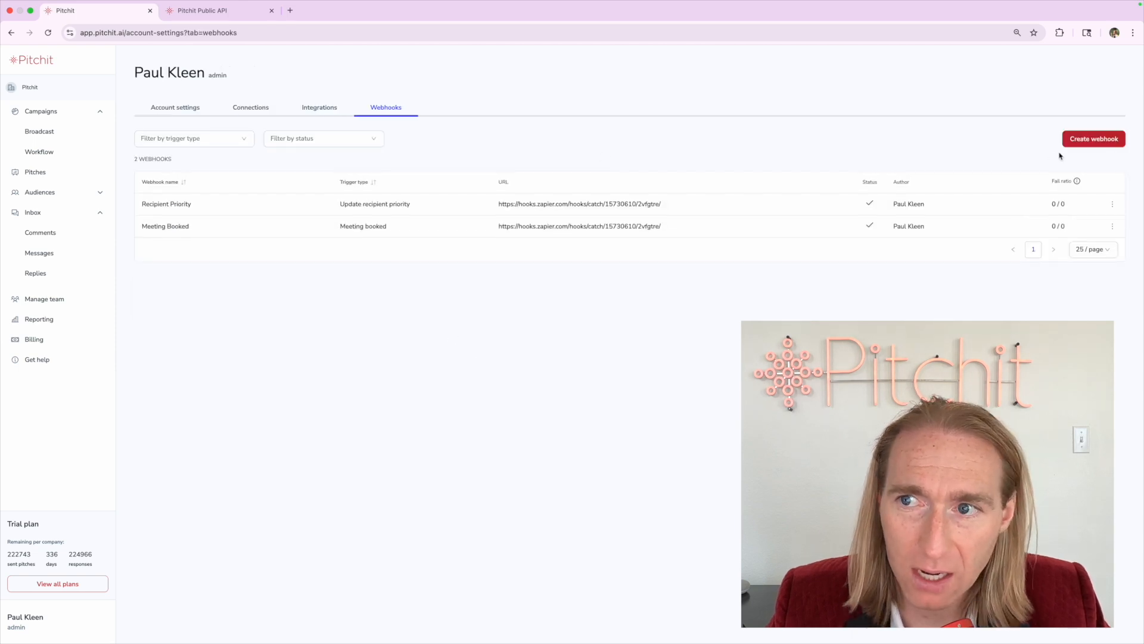
Save a 'Recipient Insights' webhook: Update recipient insights trigger, Zapier URL, No Auth, all campaigns
{"action": "left_click", "coordinate": [1080, 144]}
{"action": "left_click", "coordinate": [221, 192]}
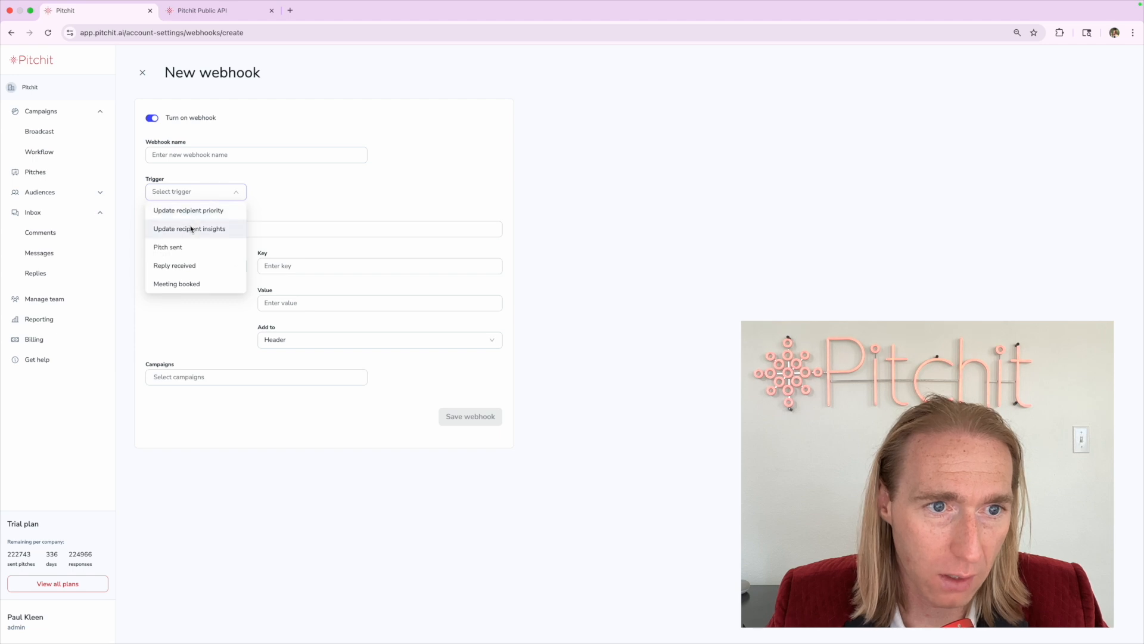
{"action": "left_click", "coordinate": [191, 229]}
{"action": "left_click", "coordinate": [184, 159]}
{"action": "type", "text": "Recipient Insights"}
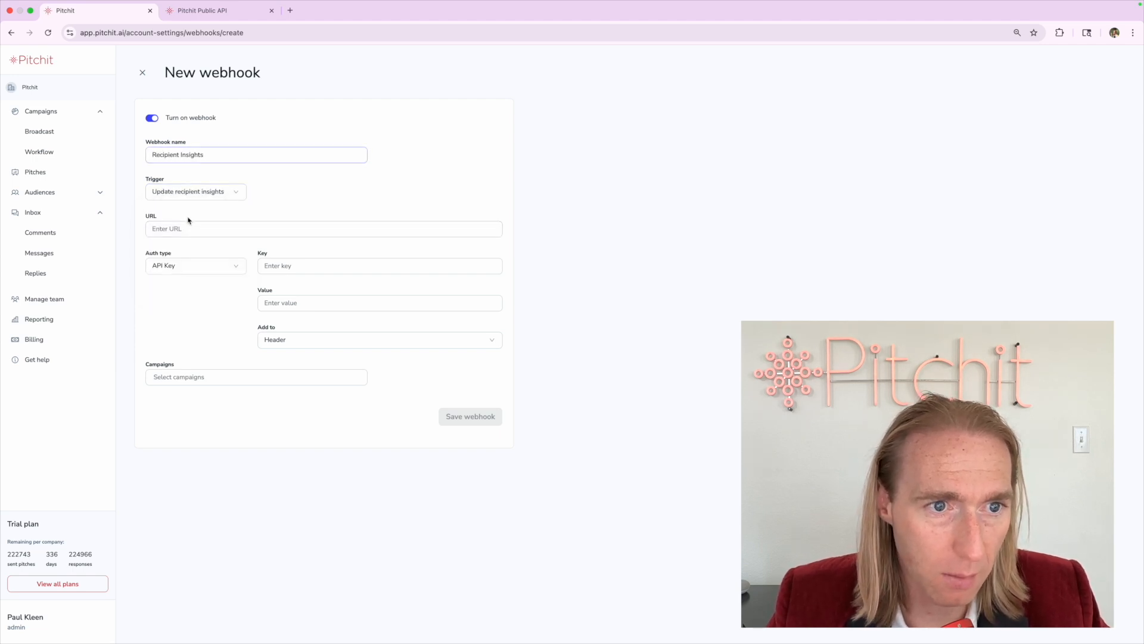
{"action": "left_click", "coordinate": [184, 231]}
{"action": "left_click", "coordinate": [181, 266]}
{"action": "left_click", "coordinate": [179, 286]}
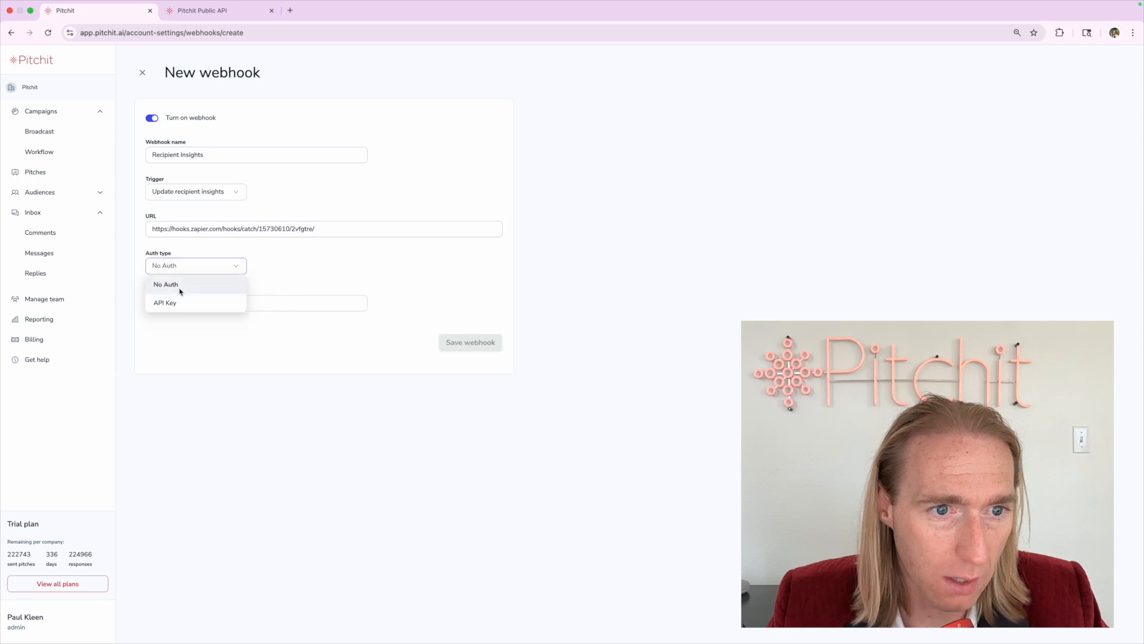
{"action": "left_click", "coordinate": [186, 306]}
{"action": "left_click", "coordinate": [189, 319]}
{"action": "left_click", "coordinate": [459, 346]}
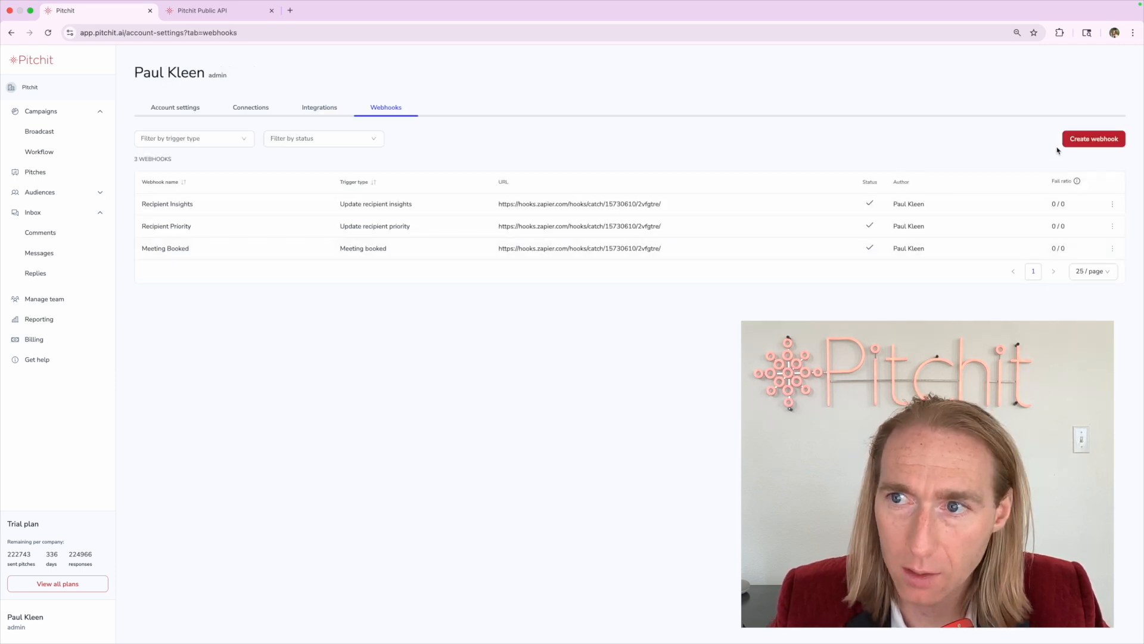
Save a 'Pitch Sent' webhook: Pitch sent trigger, Zapier URL, No Auth, all campaigns
{"action": "left_click", "coordinate": [1073, 140]}
{"action": "left_click", "coordinate": [178, 192]}
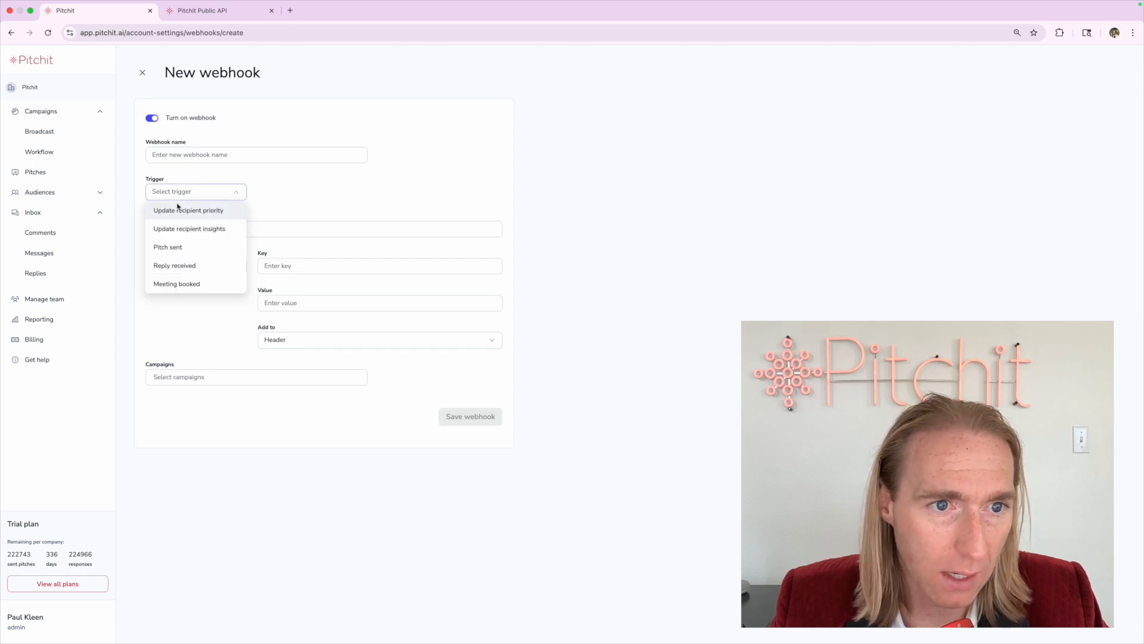
{"action": "left_click", "coordinate": [174, 248]}
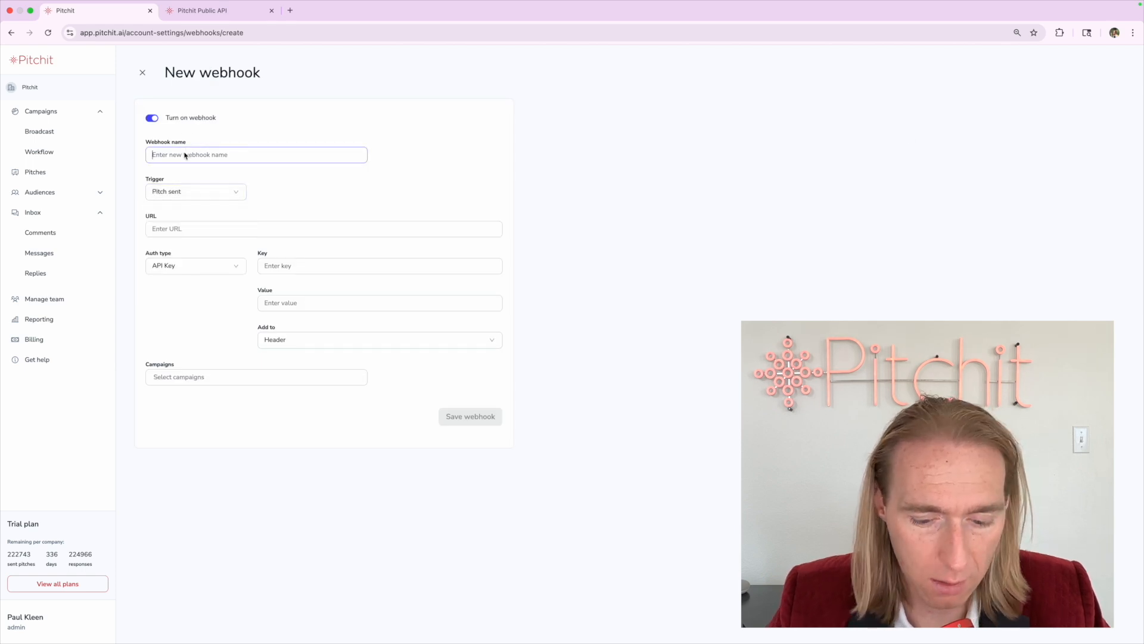
{"action": "type", "text": "Pitch Sent"}
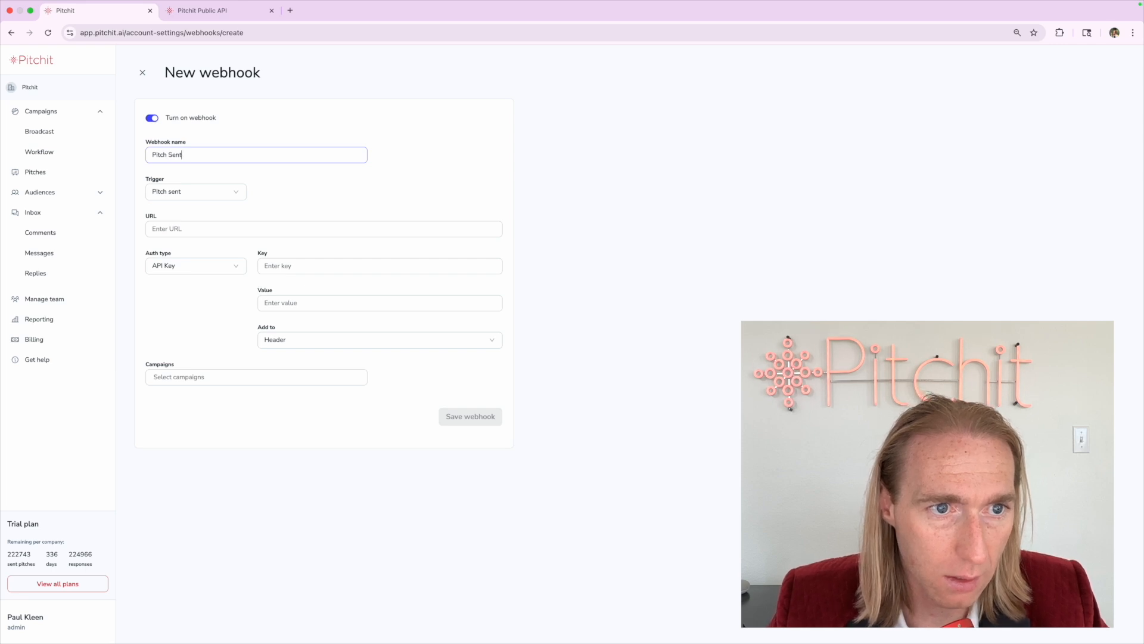
{"action": "left_click", "coordinate": [164, 226]}
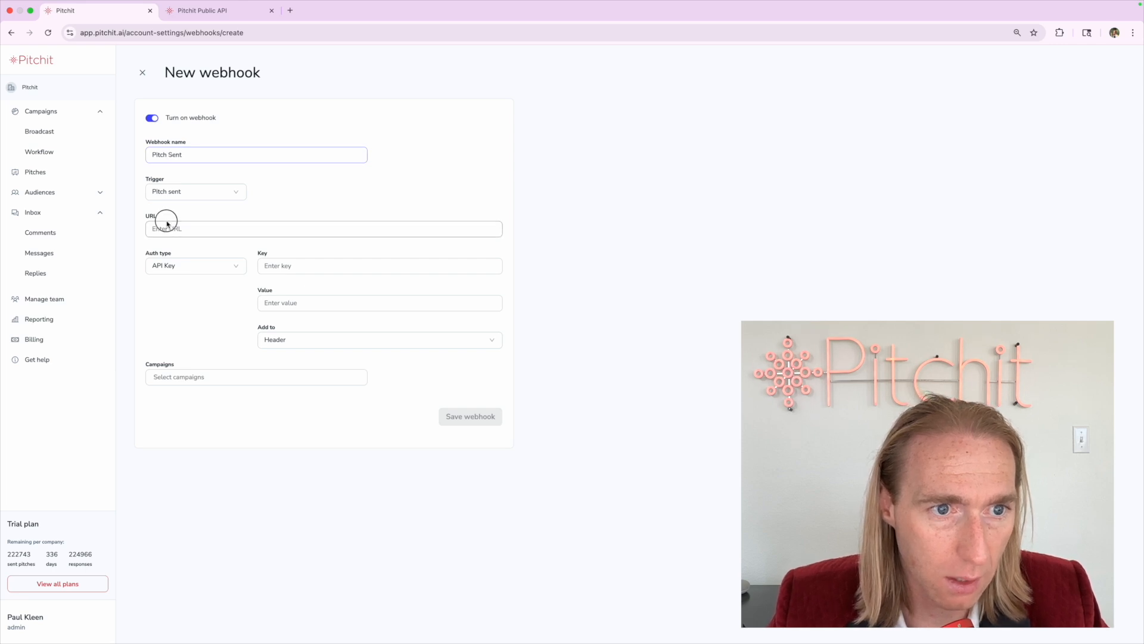
{"action": "key", "text": "super+v"}
{"action": "left_click", "coordinate": [189, 269]}
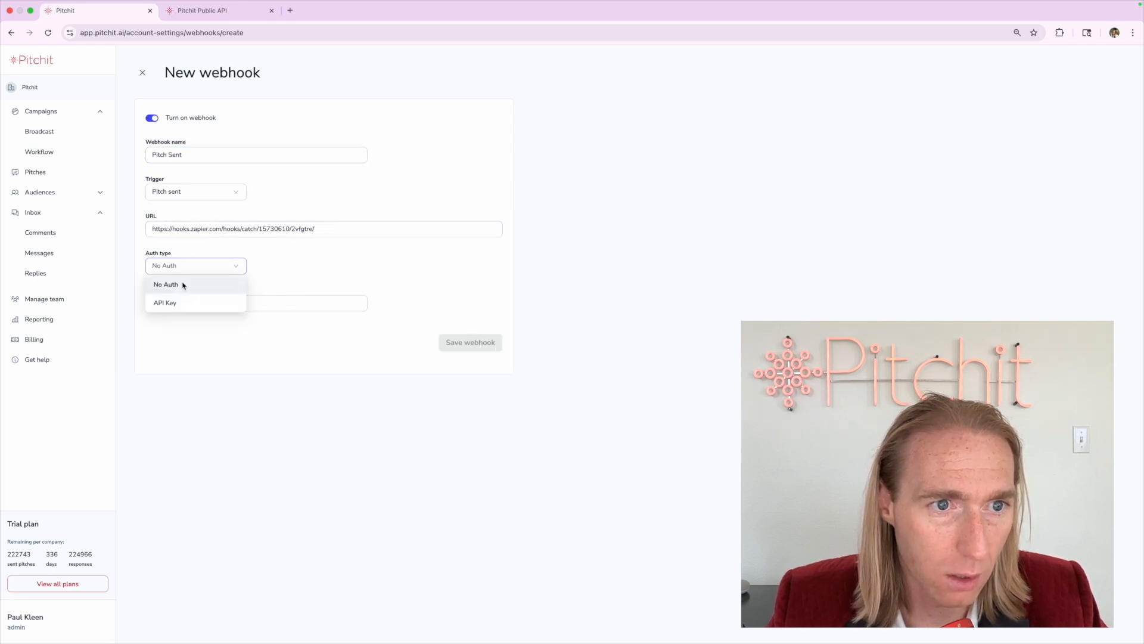
{"action": "left_click", "coordinate": [184, 285]}
{"action": "left_click", "coordinate": [186, 304]}
{"action": "left_click", "coordinate": [188, 322]}
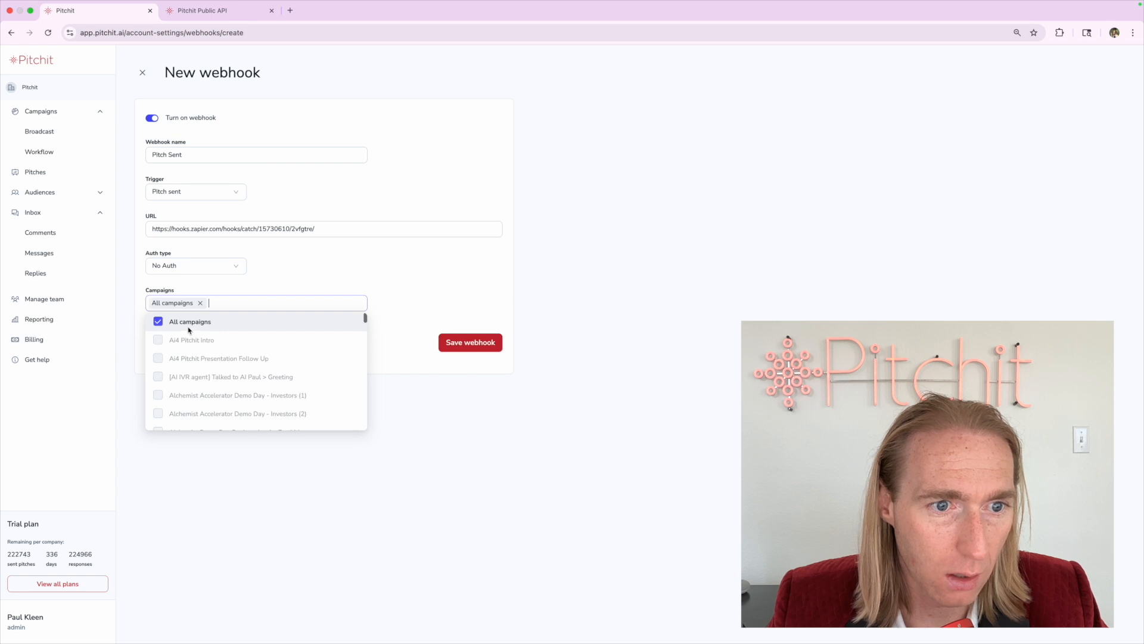
{"action": "left_click", "coordinate": [488, 344]}
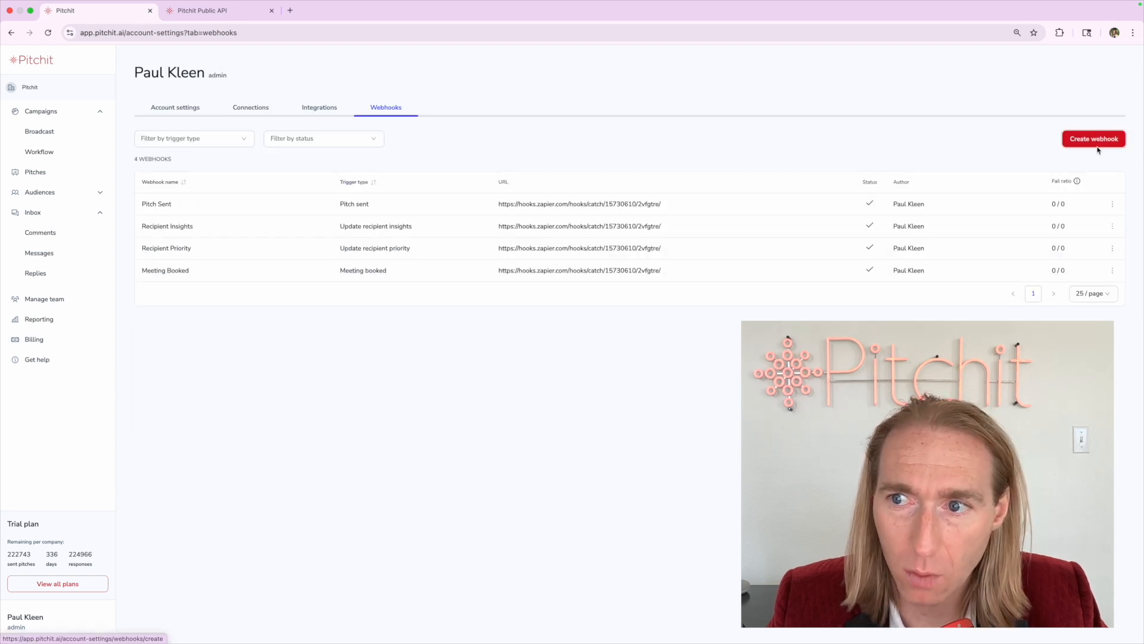
Save a 'Reply Received' webhook: Reply received trigger, Zapier URL, No Auth, all campaigns
{"action": "left_click", "coordinate": [1097, 146]}
{"action": "left_click", "coordinate": [220, 152]}
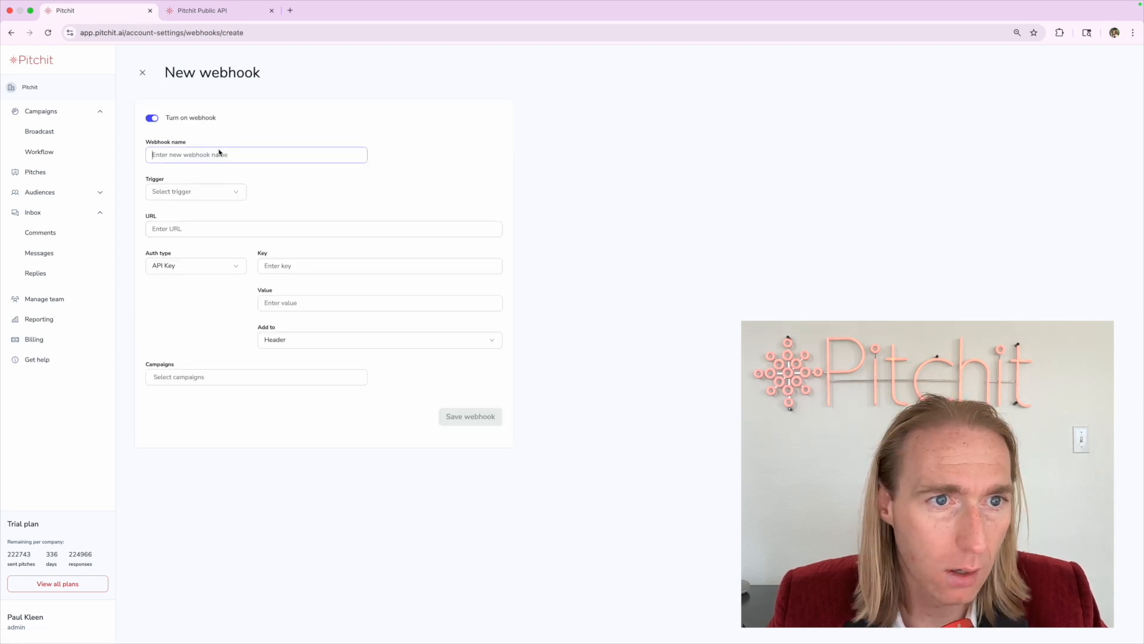
{"action": "left_click", "coordinate": [179, 198]}
{"action": "left_click", "coordinate": [176, 263]}
{"action": "left_click", "coordinate": [180, 164]}
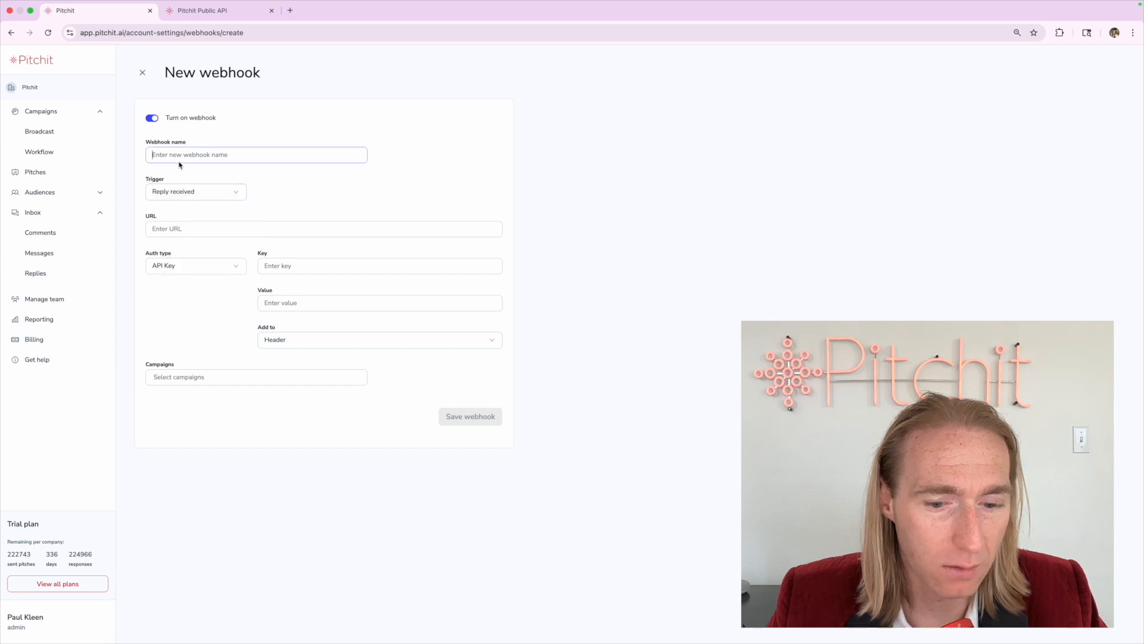
{"action": "type", "text": "Reply Received"}
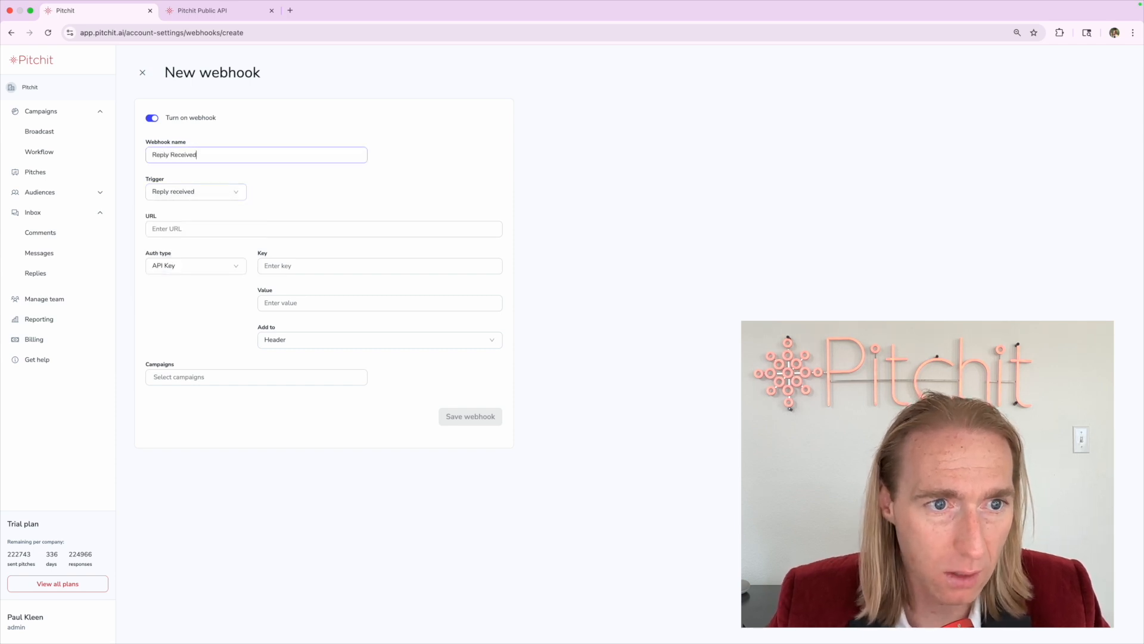
{"action": "left_click", "coordinate": [180, 228]}
{"action": "left_click", "coordinate": [184, 265]}
{"action": "left_click", "coordinate": [181, 281]}
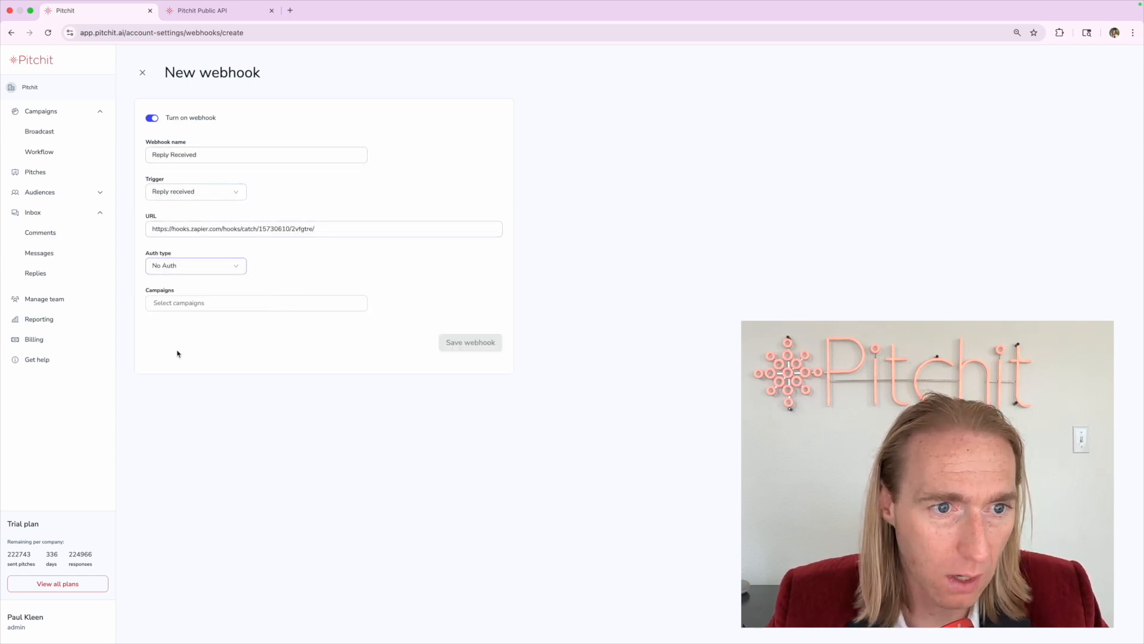
{"action": "left_click", "coordinate": [191, 302]}
{"action": "left_click", "coordinate": [193, 320]}
{"action": "left_click", "coordinate": [455, 345]}
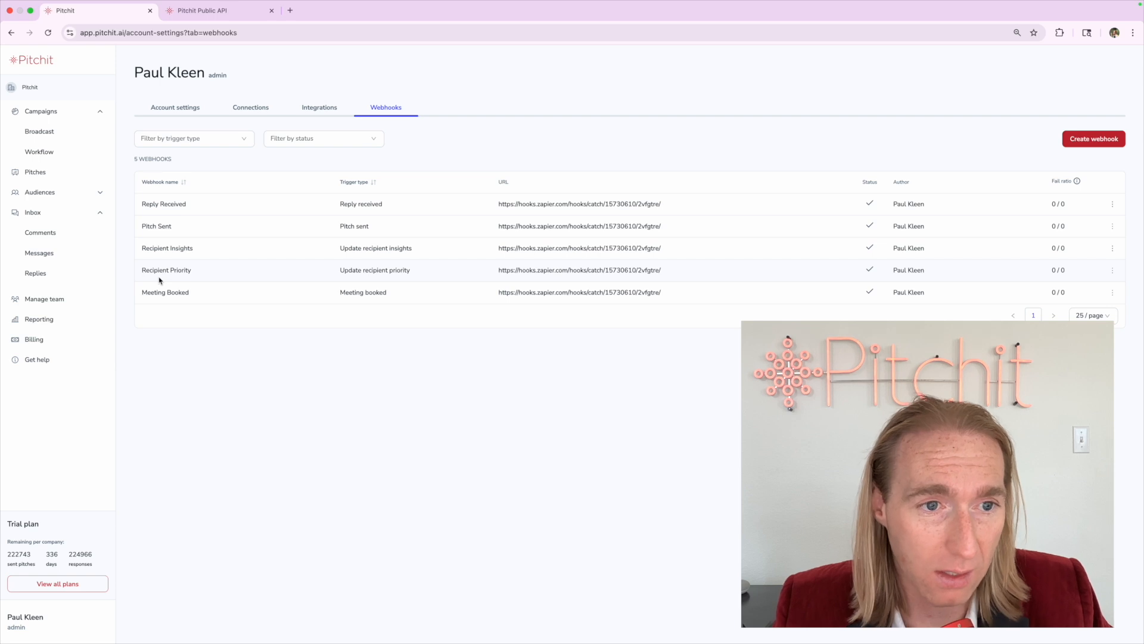
{"action": "left_click", "coordinate": [203, 10]}
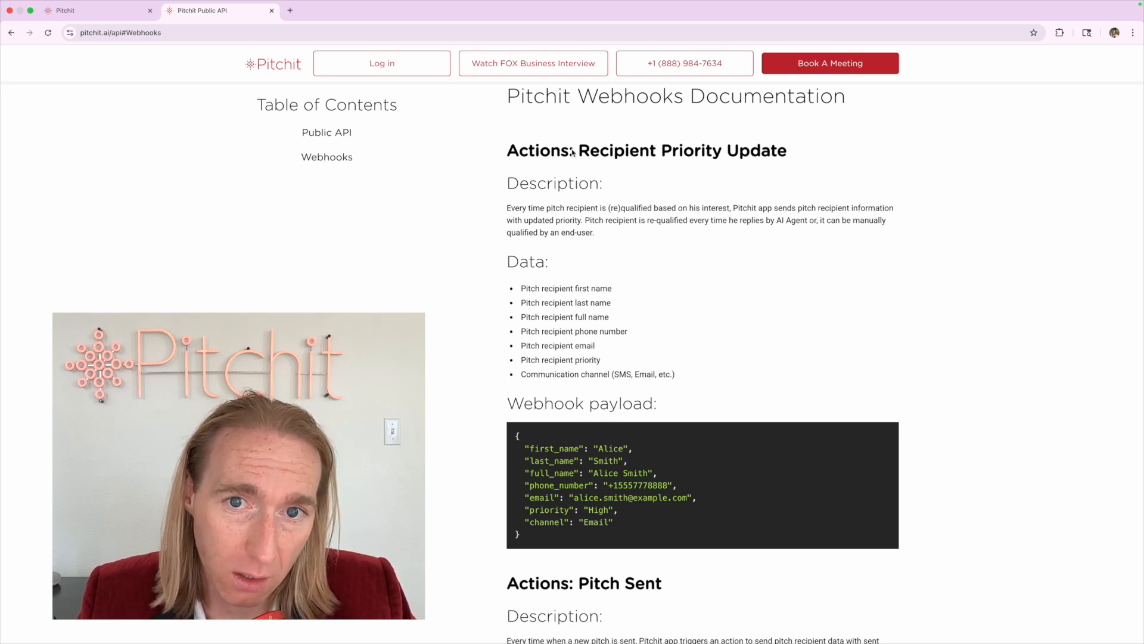
{"action": "left_click_drag", "start_coordinate": [581, 150], "coordinate": [803, 161]}
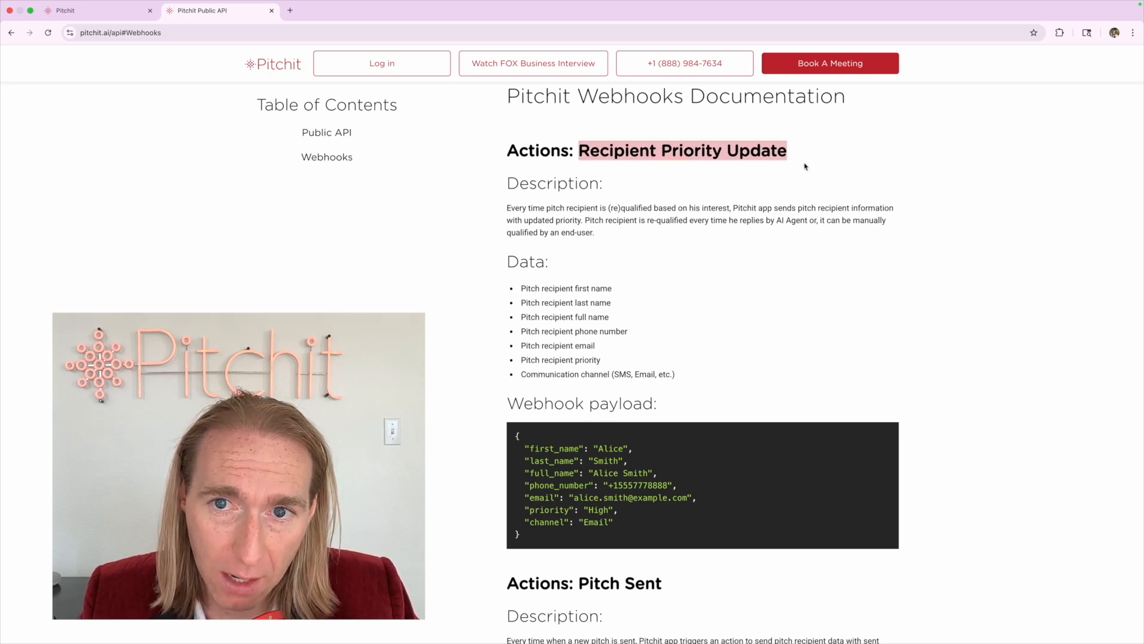
{"action": "key", "text": "ctrl+shift+Tab"}
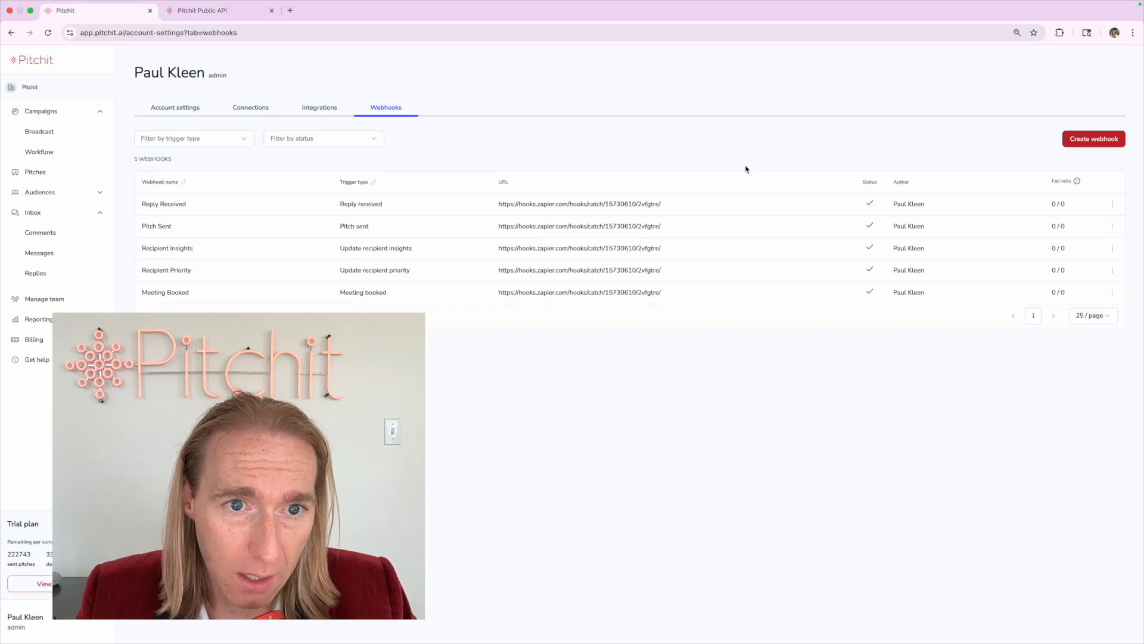
{"action": "left_click_drag", "start_coordinate": [142, 270], "coordinate": [240, 271]}
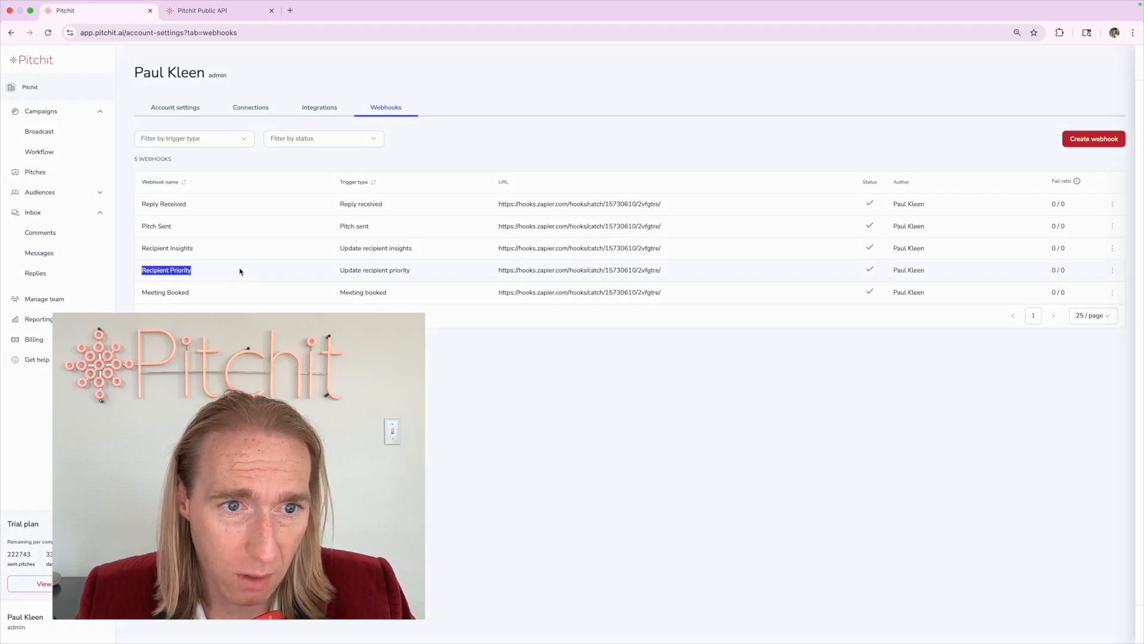
{"action": "key", "text": "ctrl+Tab"}
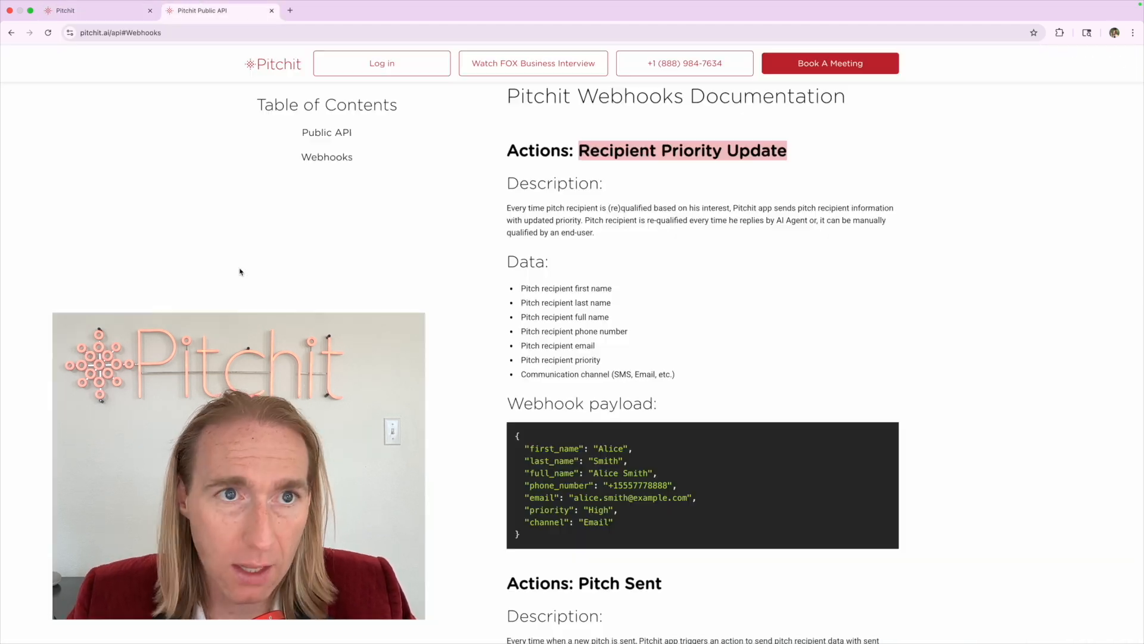
{"action": "scroll", "coordinate": [240, 271], "scroll_direction": "down", "scroll_amount": 7}
{"action": "left_click_drag", "start_coordinate": [577, 203], "coordinate": [688, 204]}
{"action": "key", "text": "ctrl+Tab"}
{"action": "left_click", "coordinate": [384, 268]}
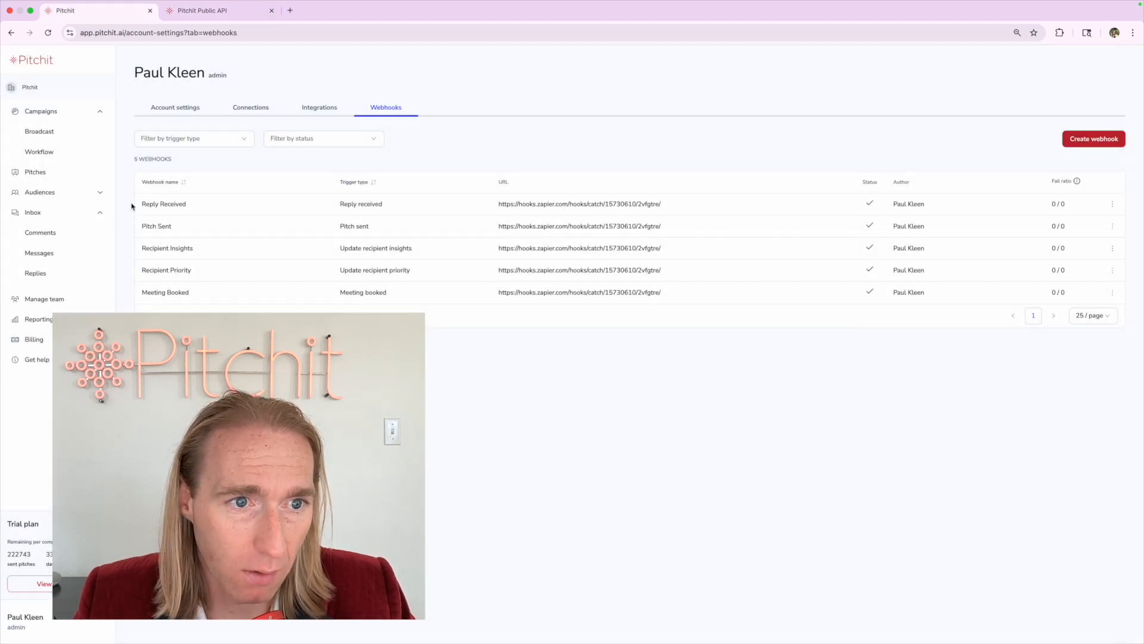
{"action": "left_click_drag", "start_coordinate": [144, 227], "coordinate": [213, 225]}
{"action": "key", "text": "ctrl+Tab"}
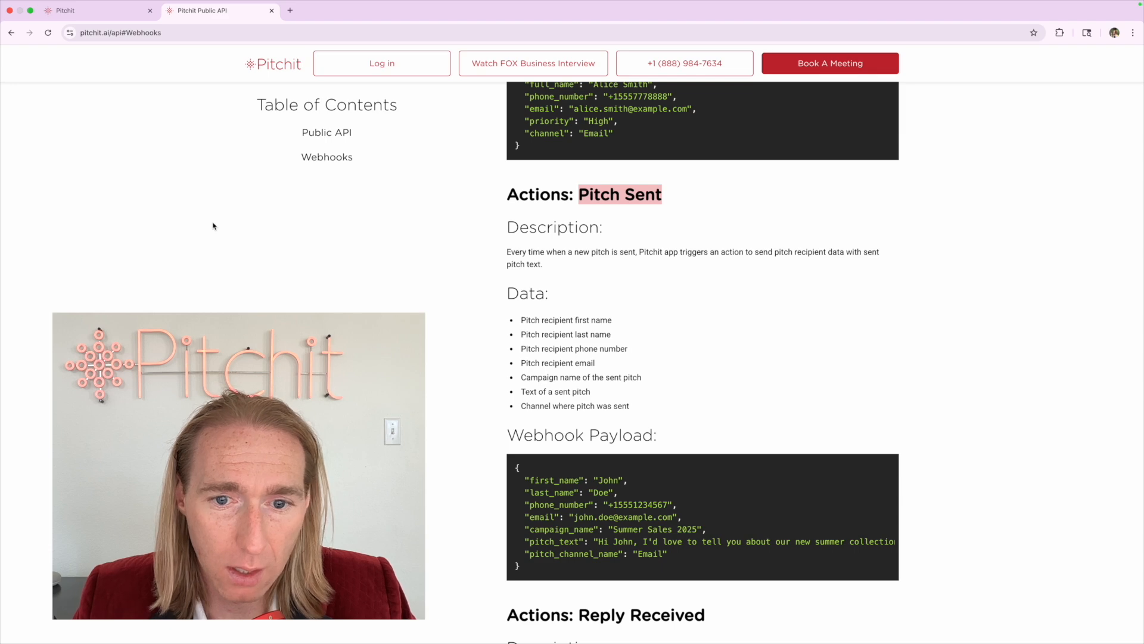
{"action": "scroll", "coordinate": [564, 351], "scroll_direction": "down", "scroll_amount": 5}
{"action": "left_click_drag", "start_coordinate": [581, 322], "coordinate": [876, 327]}
{"action": "key", "text": "ctrl+Tab"}
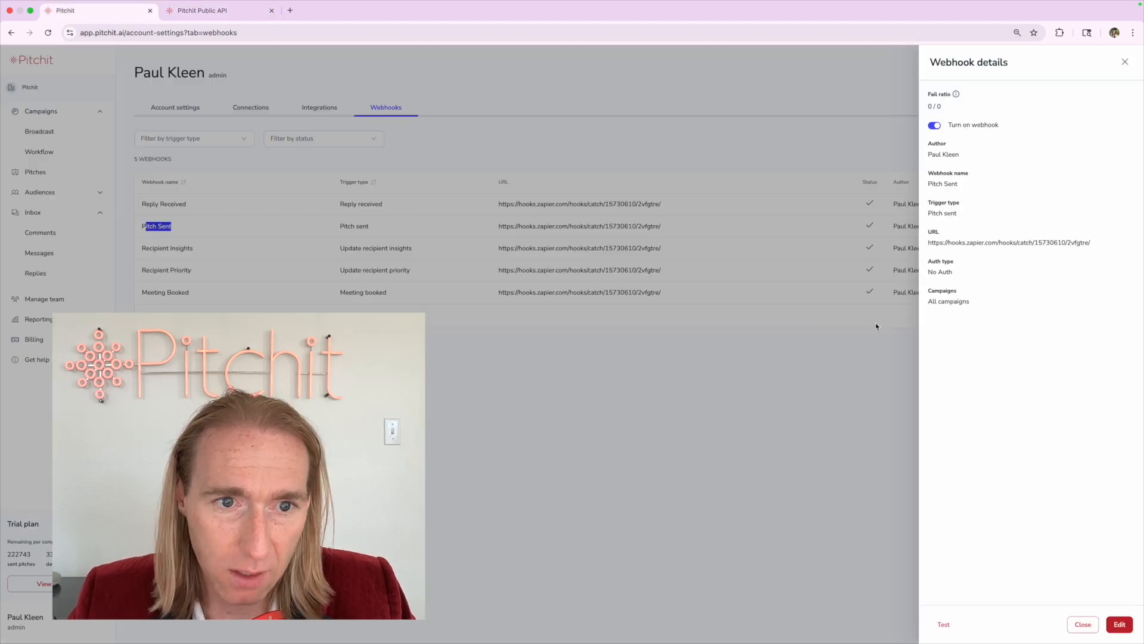
{"action": "key", "text": "Escape"}
{"action": "left_click_drag", "start_coordinate": [142, 204], "coordinate": [231, 206]}
{"action": "key", "text": "ctrl+Tab"}
{"action": "scroll", "coordinate": [296, 281], "scroll_direction": "down", "scroll_amount": 6}
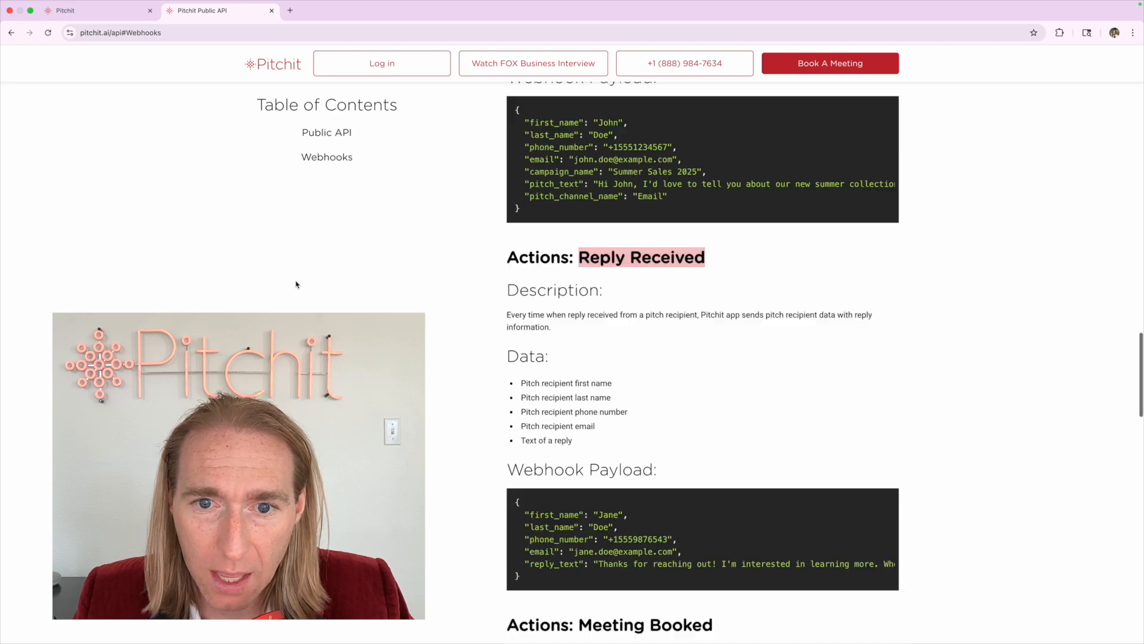
{"action": "left_click_drag", "start_coordinate": [577, 224], "coordinate": [816, 232]}
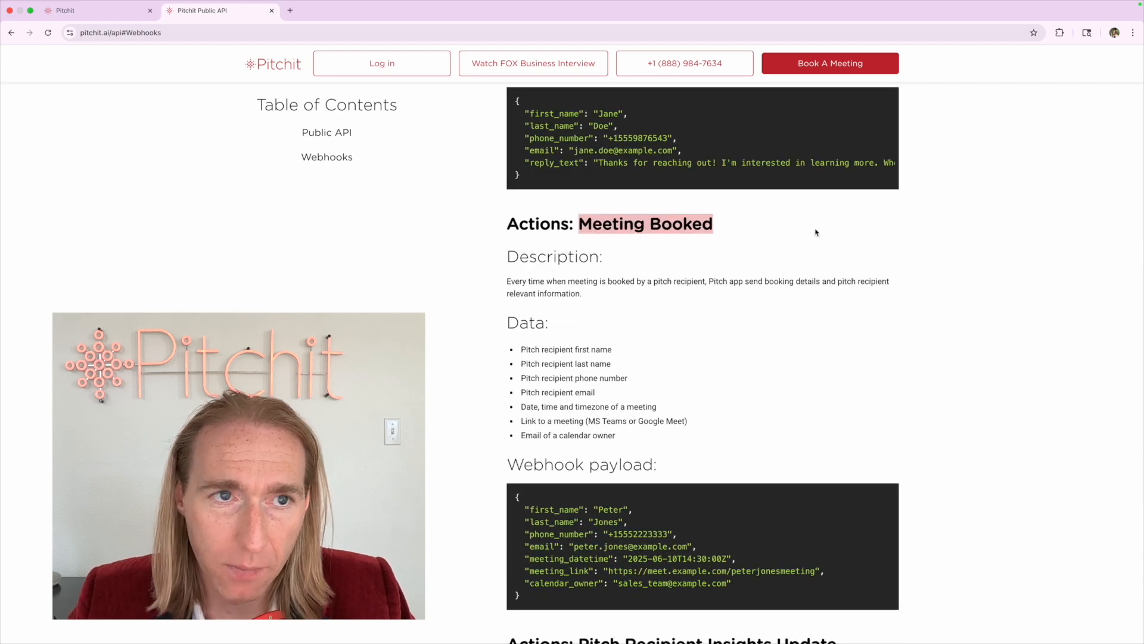
{"action": "key", "text": "ctrl+shift+Tab"}
{"action": "key", "text": "Escape"}
{"action": "left_click_drag", "start_coordinate": [143, 292], "coordinate": [261, 288]}
{"action": "key", "text": "ctrl+Tab"}
{"action": "scroll", "coordinate": [261, 292], "scroll_direction": "down", "scroll_amount": 7}
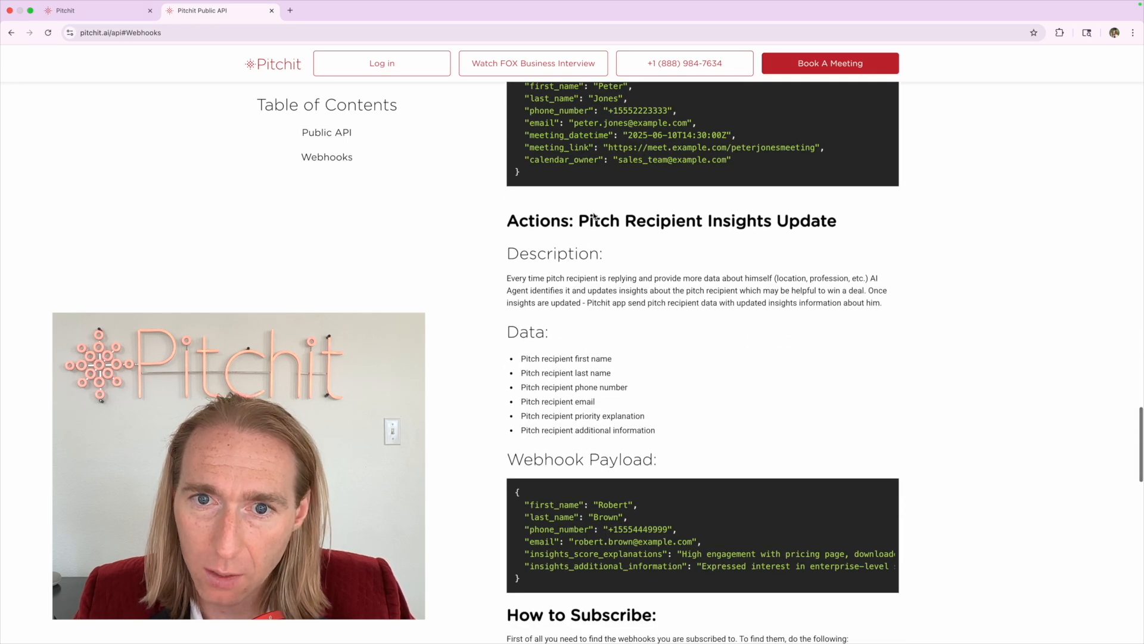
{"action": "left_click_drag", "start_coordinate": [579, 220], "coordinate": [900, 220]}
{"action": "key", "text": "ctrl+shift+Tab"}
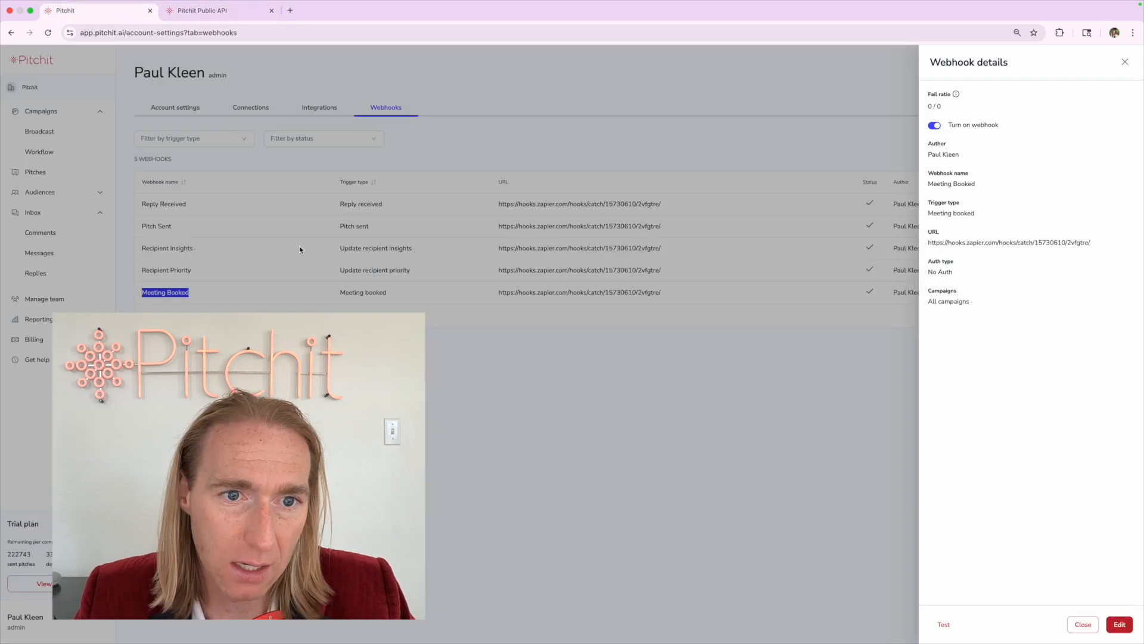
{"action": "key", "text": "Escape"}
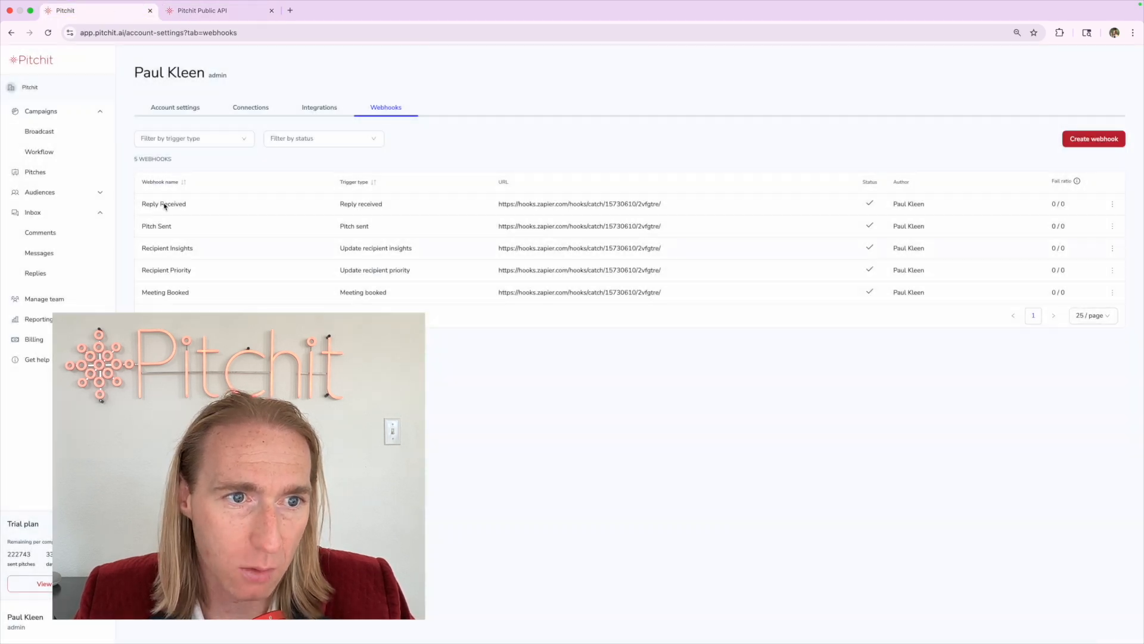
{"action": "left_click", "coordinate": [153, 249]}
{"action": "key", "text": "Escape"}
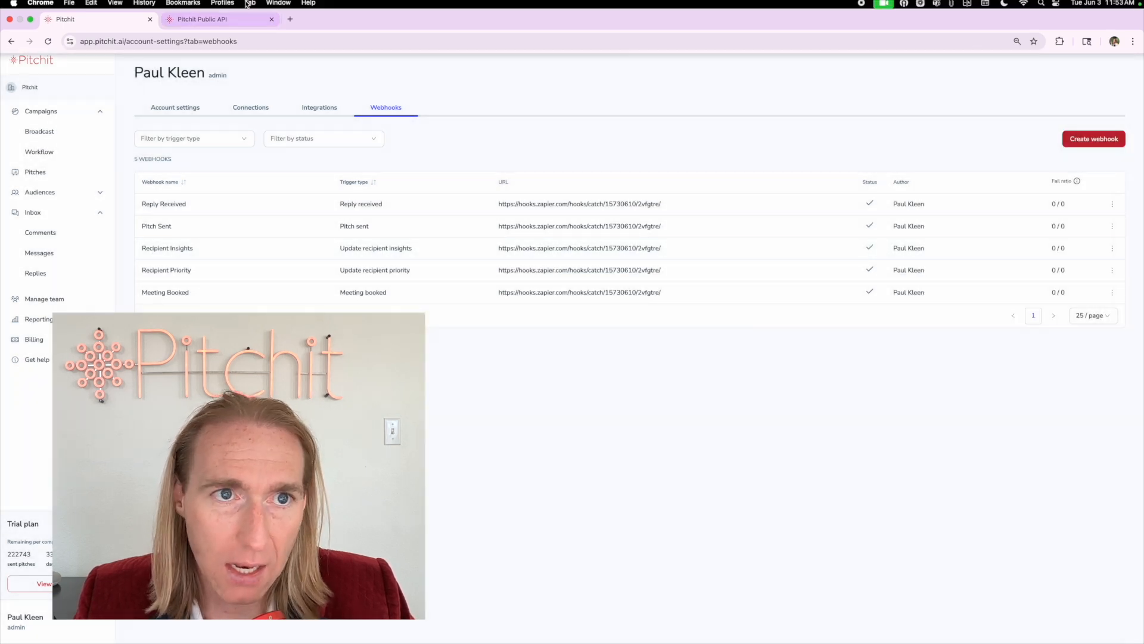
{"action": "left_click", "coordinate": [238, 11]}
{"action": "left_click", "coordinate": [583, 306]}
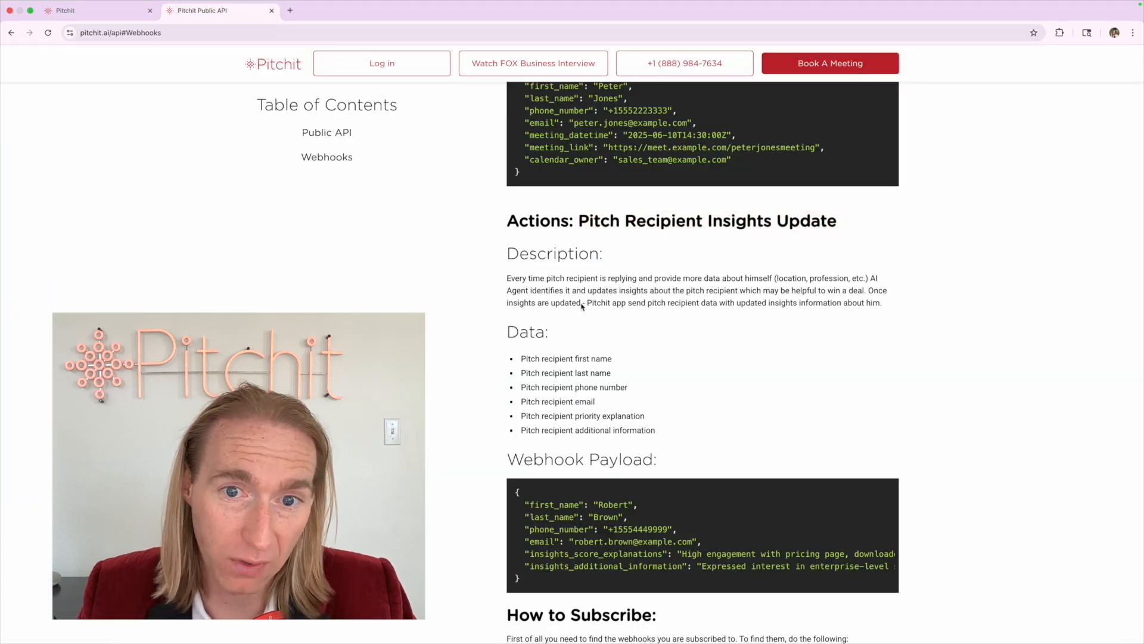
{"action": "left_click_drag", "start_coordinate": [506, 253], "coordinate": [700, 276]}
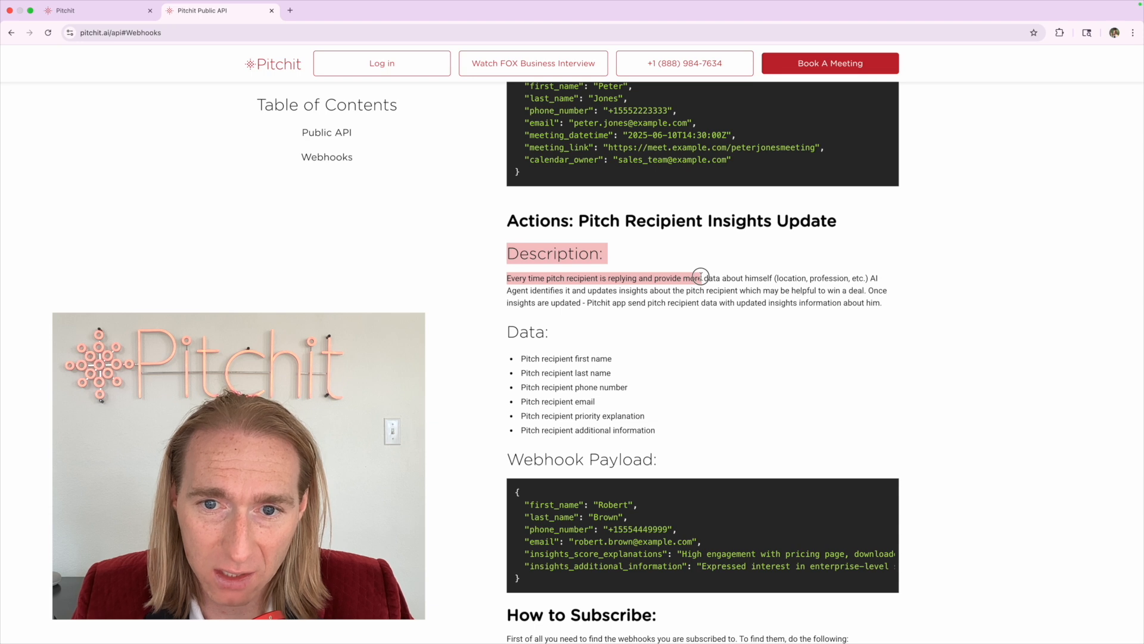
{"action": "left_click", "coordinate": [701, 276]}
{"action": "scroll", "coordinate": [694, 235], "scroll_direction": "left", "scroll_amount": 1}
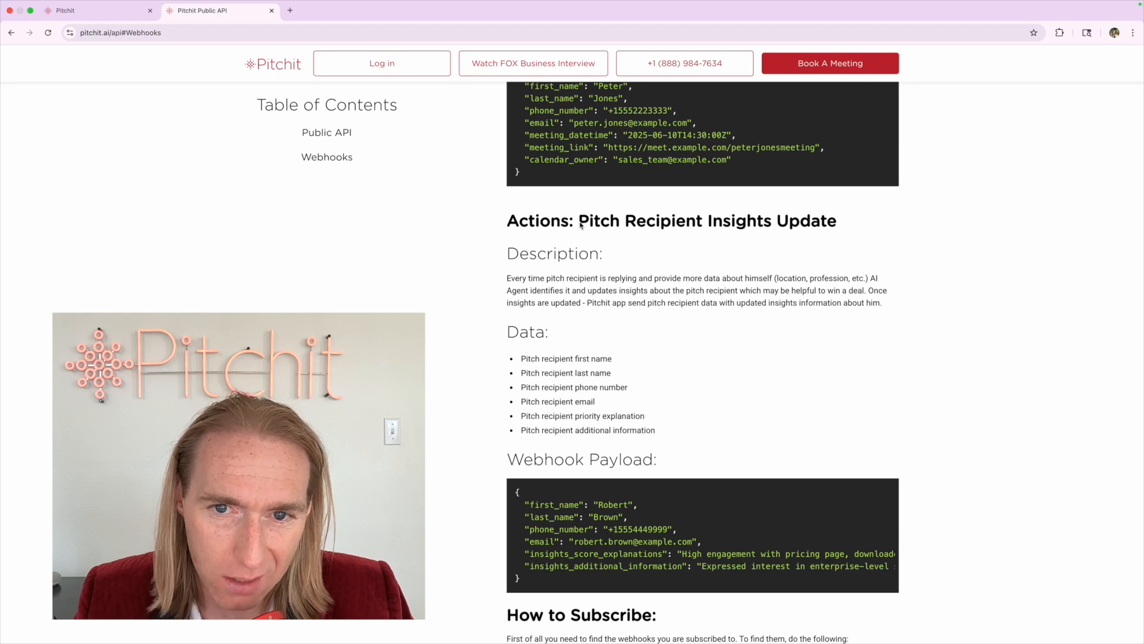
{"action": "scroll", "coordinate": [581, 224], "scroll_direction": "up", "scroll_amount": 7}
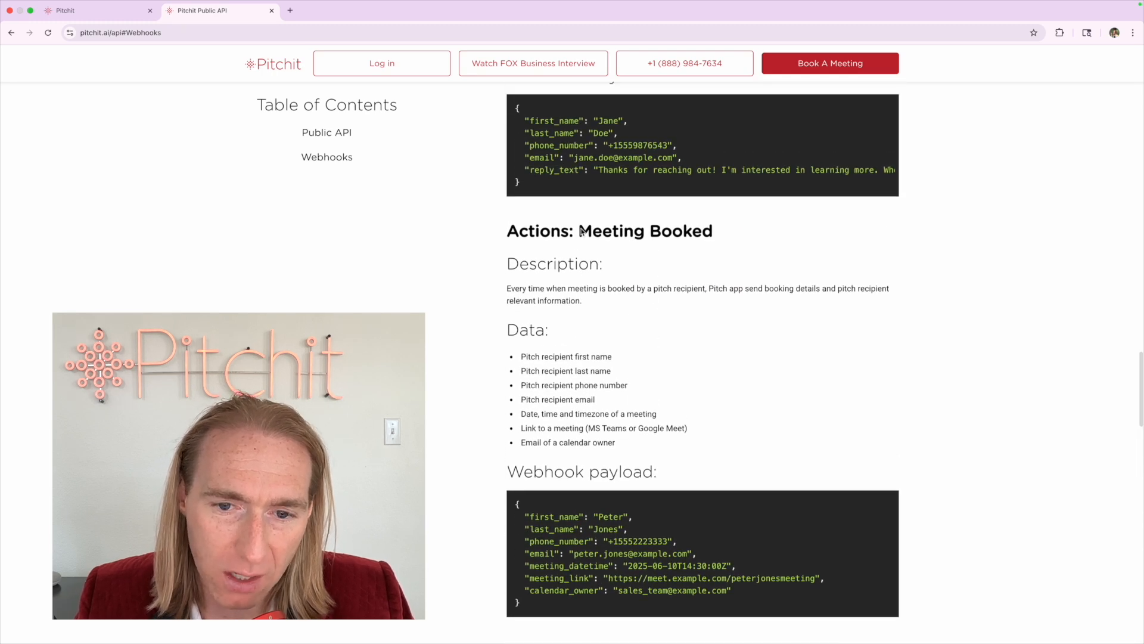
{"action": "left_click_drag", "start_coordinate": [581, 232], "coordinate": [754, 236]}
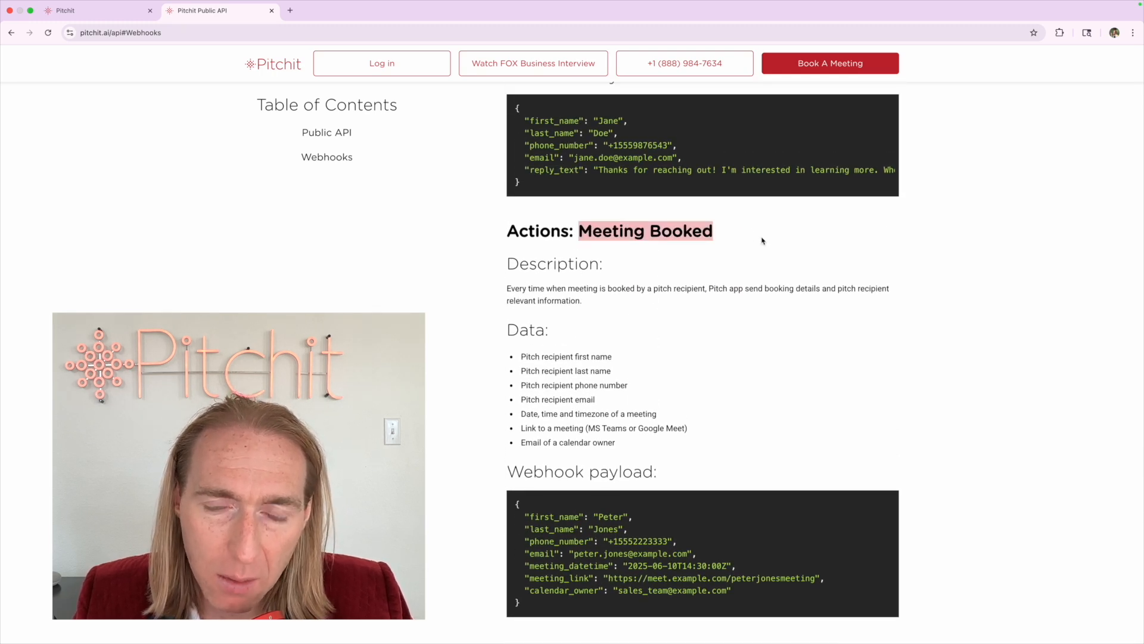
{"action": "left_click", "coordinate": [762, 239]}
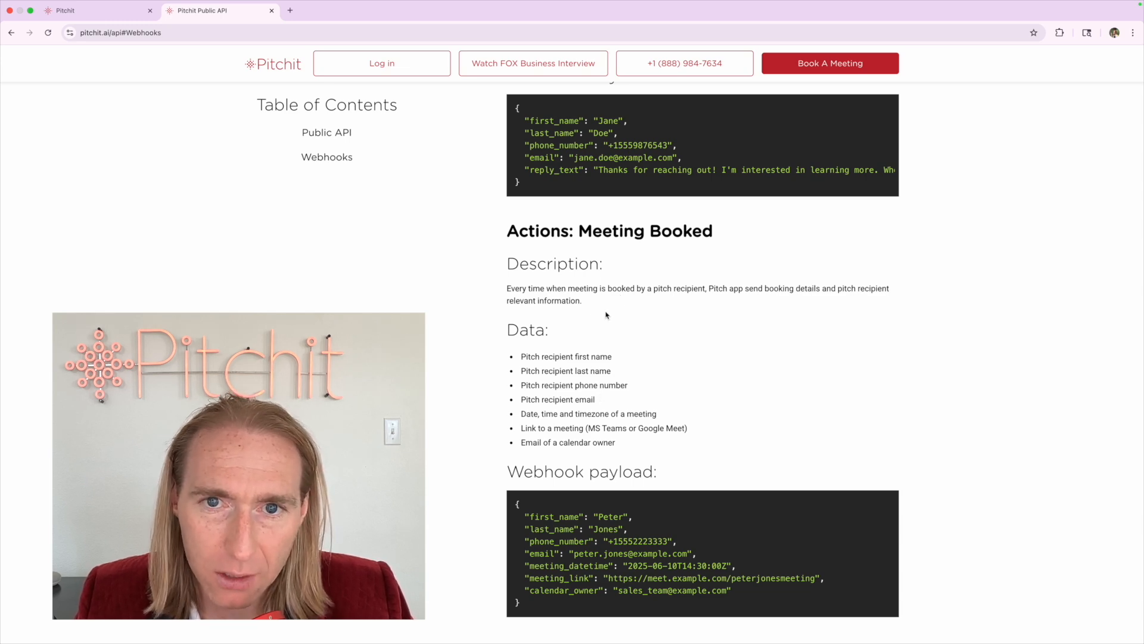
{"action": "scroll", "coordinate": [606, 315], "scroll_direction": "up", "scroll_amount": 5}
{"action": "left_click_drag", "start_coordinate": [577, 168], "coordinate": [753, 165]}
{"action": "left_click", "coordinate": [753, 165]}
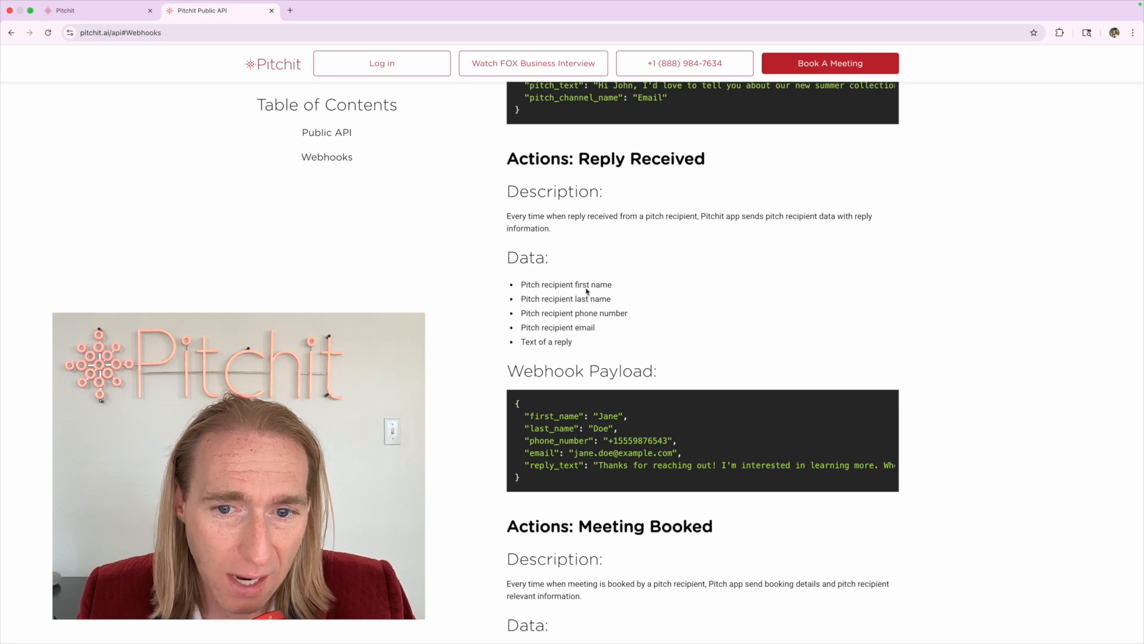
{"action": "scroll", "coordinate": [587, 291], "scroll_direction": "up", "scroll_amount": 7}
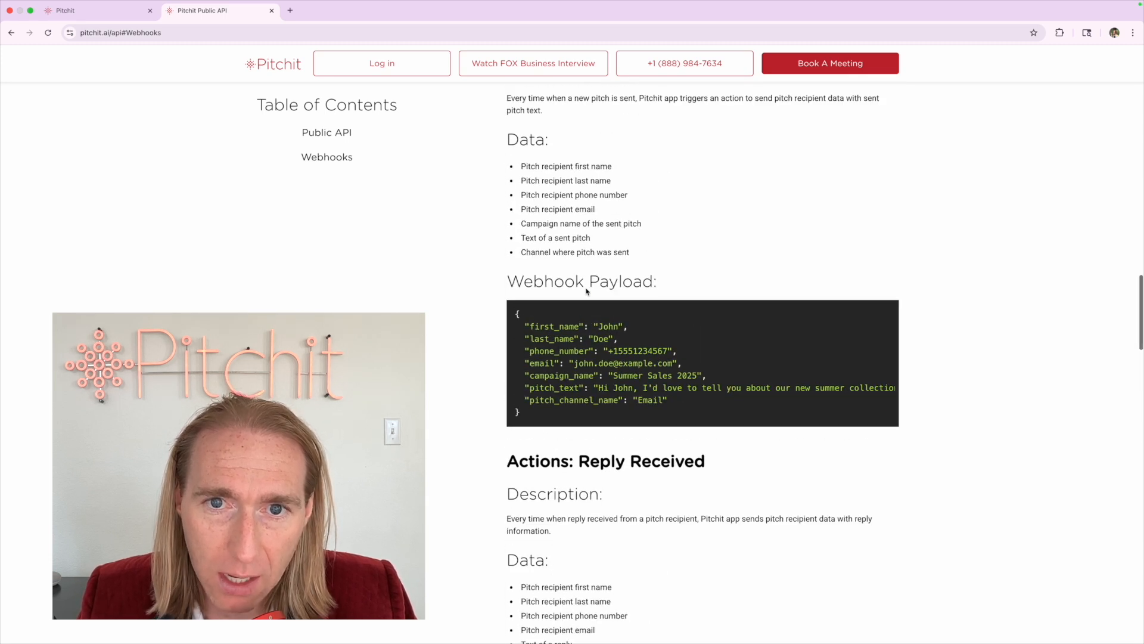
{"action": "left_click_drag", "start_coordinate": [579, 135], "coordinate": [695, 136]}
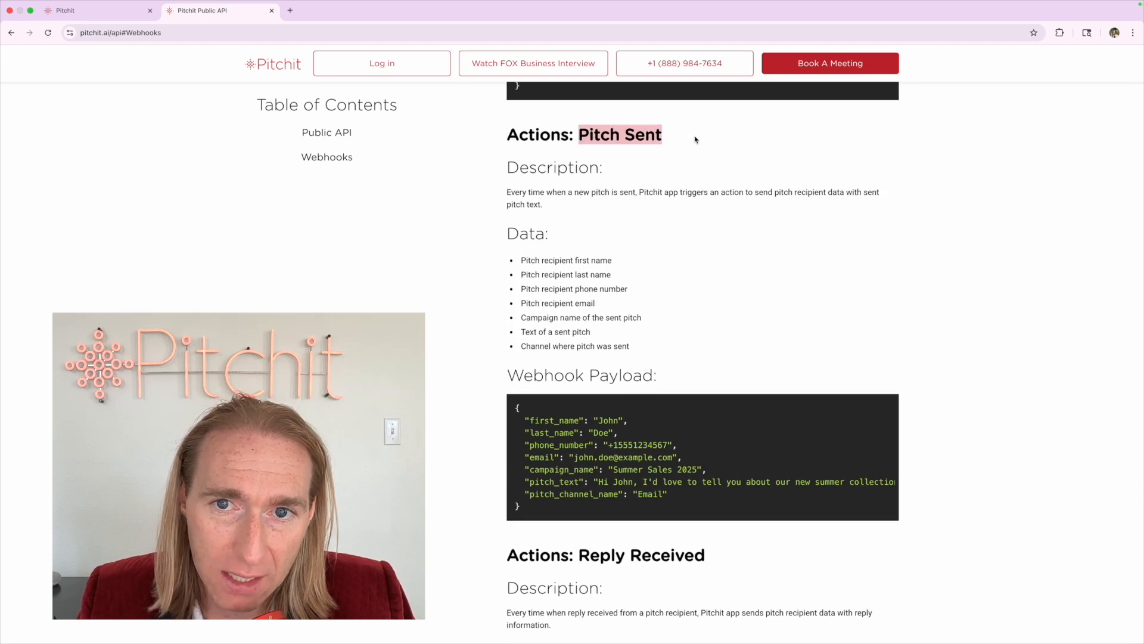
{"action": "left_click", "coordinate": [695, 139]}
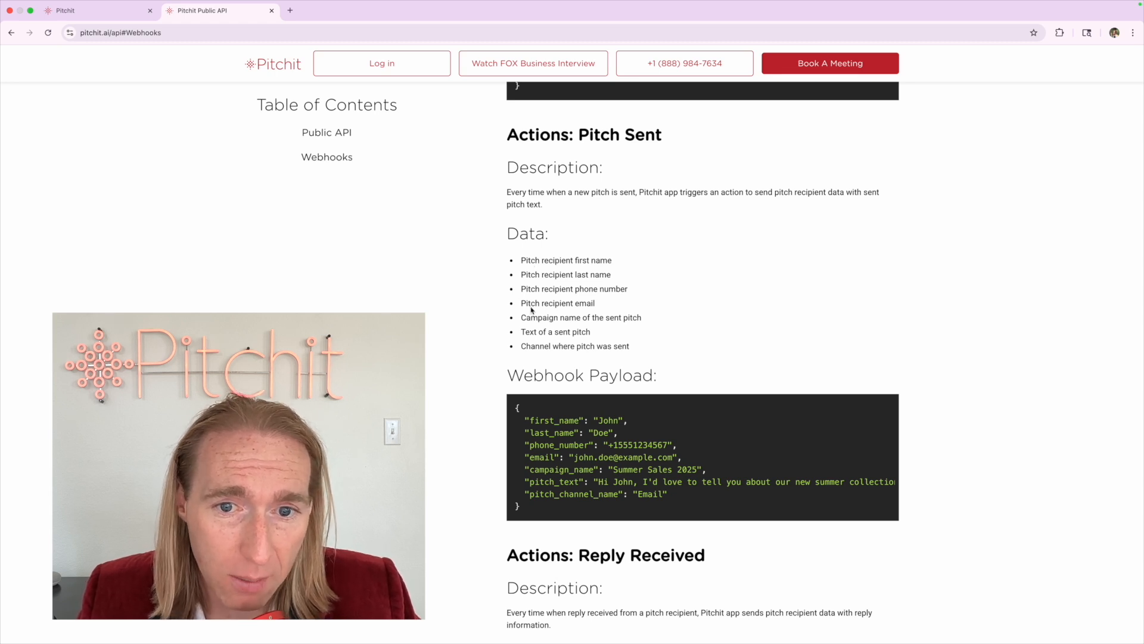
{"action": "left_click_drag", "start_coordinate": [520, 318], "coordinate": [683, 322]}
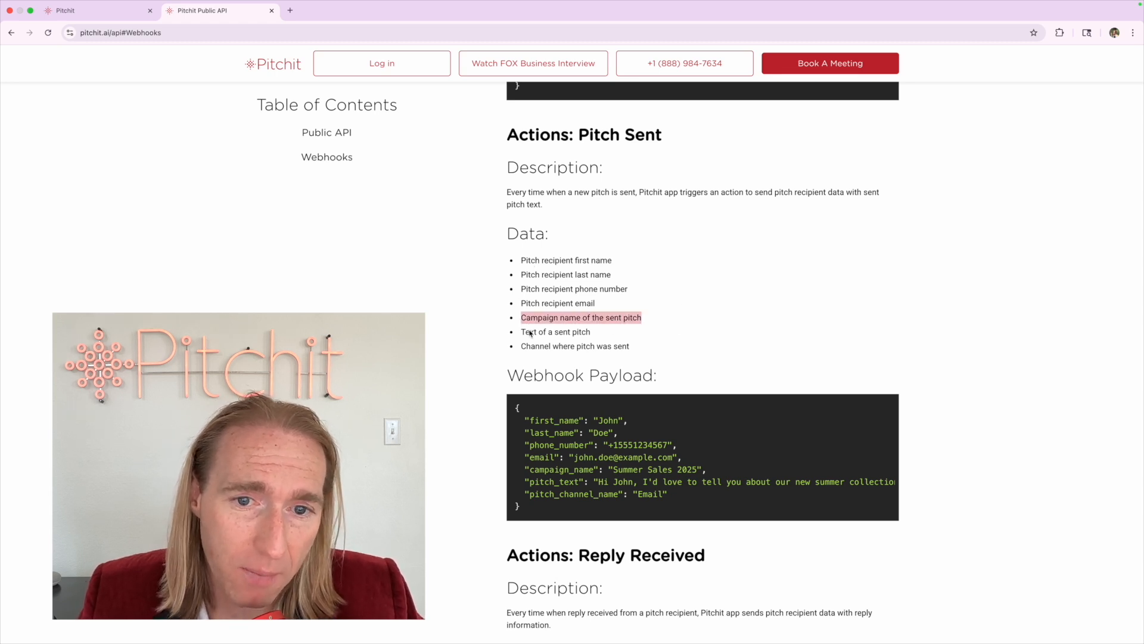
{"action": "left_click_drag", "start_coordinate": [522, 331], "coordinate": [642, 334]}
{"action": "left_click_drag", "start_coordinate": [516, 350], "coordinate": [743, 351]}
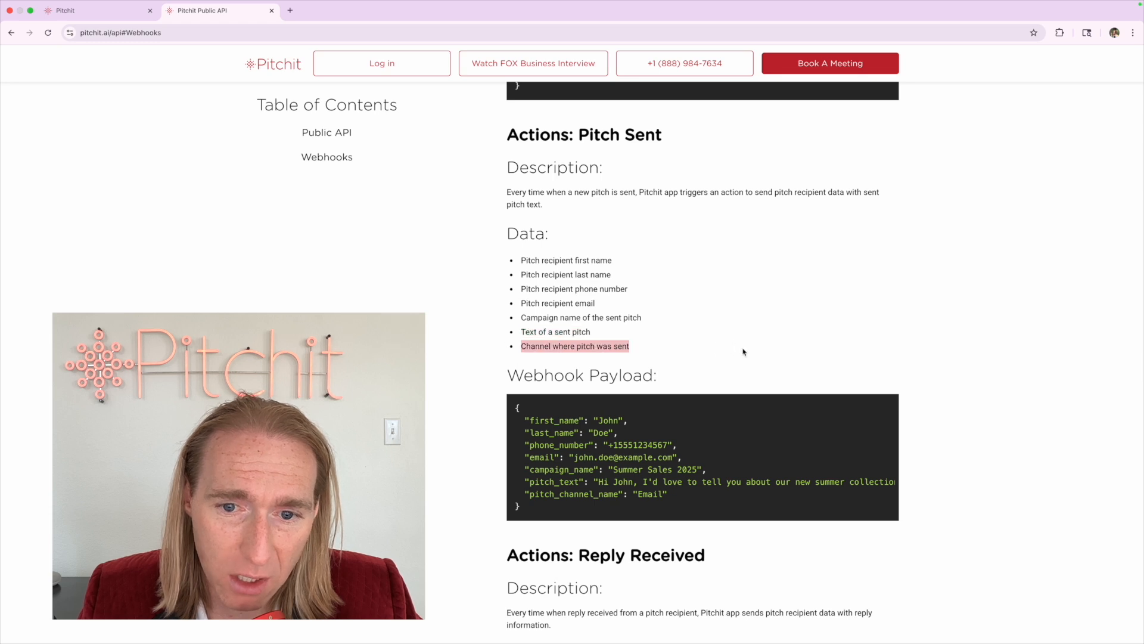
{"action": "left_click", "coordinate": [744, 352]}
{"action": "scroll", "coordinate": [743, 351], "scroll_direction": "up", "scroll_amount": 6}
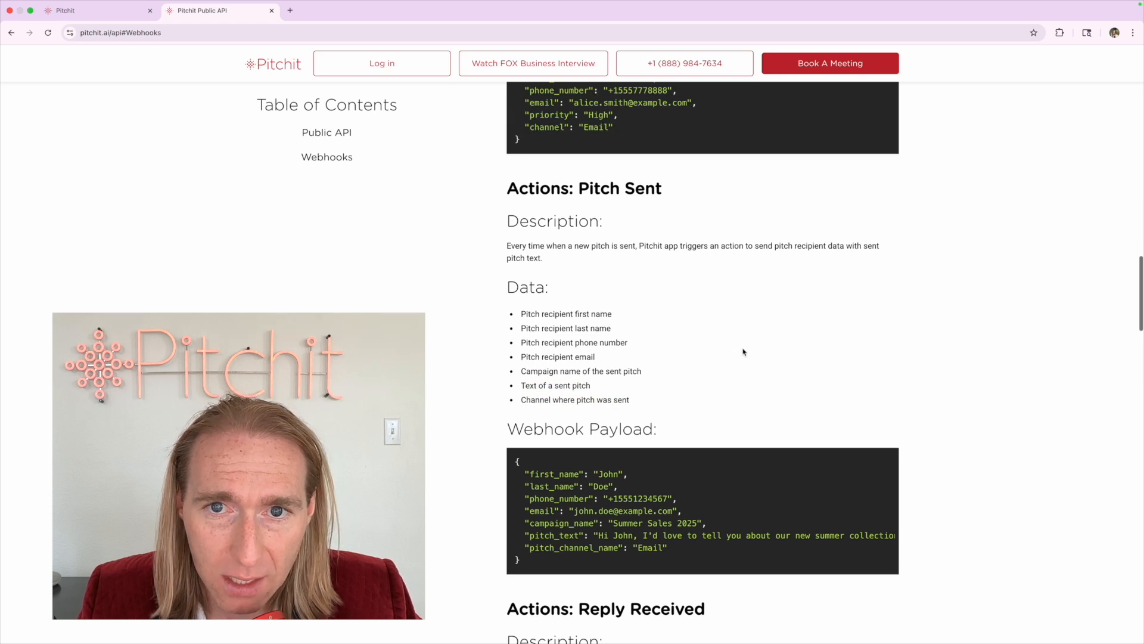
{"action": "scroll", "coordinate": [617, 276], "scroll_direction": "up", "scroll_amount": 2}
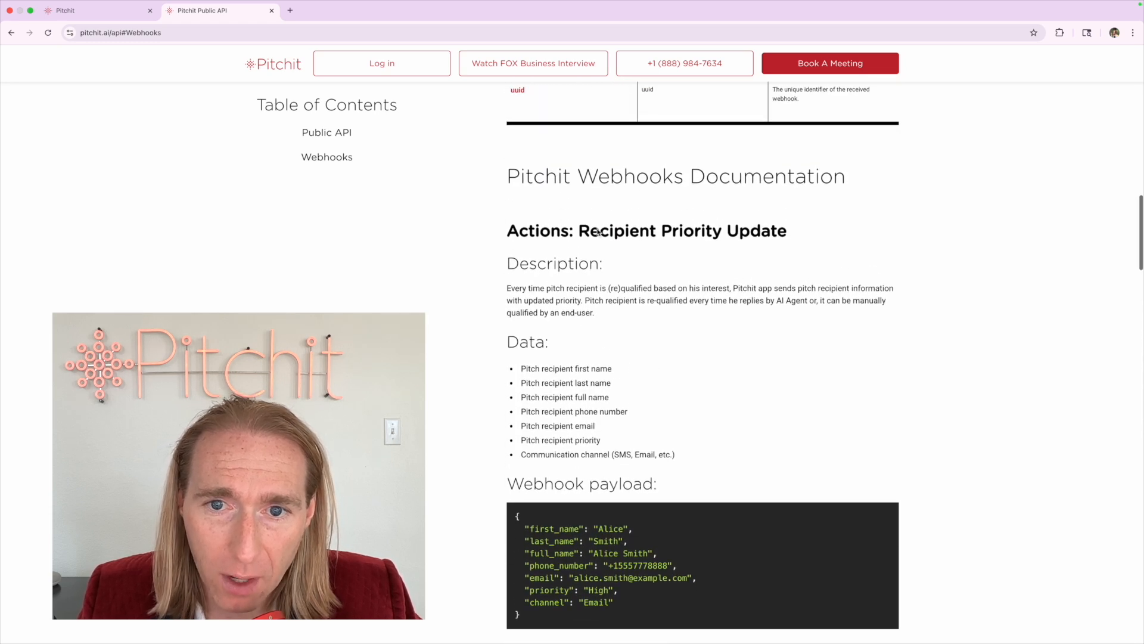
{"action": "left_click_drag", "start_coordinate": [577, 231], "coordinate": [799, 230]}
{"action": "left_click", "coordinate": [637, 324]}
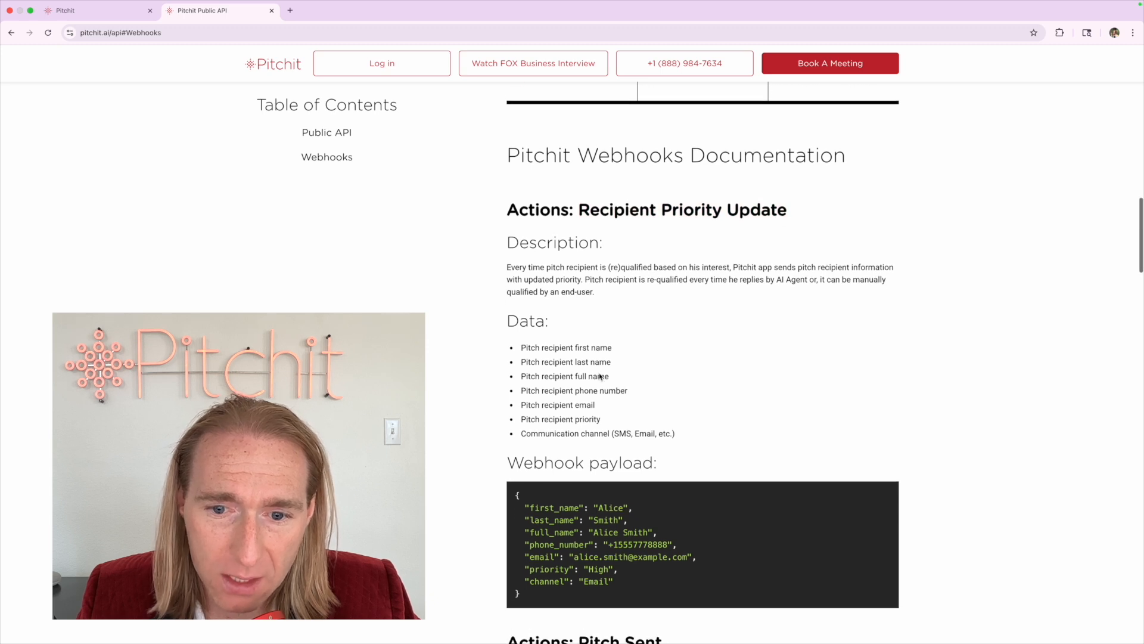
{"action": "scroll", "coordinate": [601, 377], "scroll_direction": "down", "scroll_amount": 1}
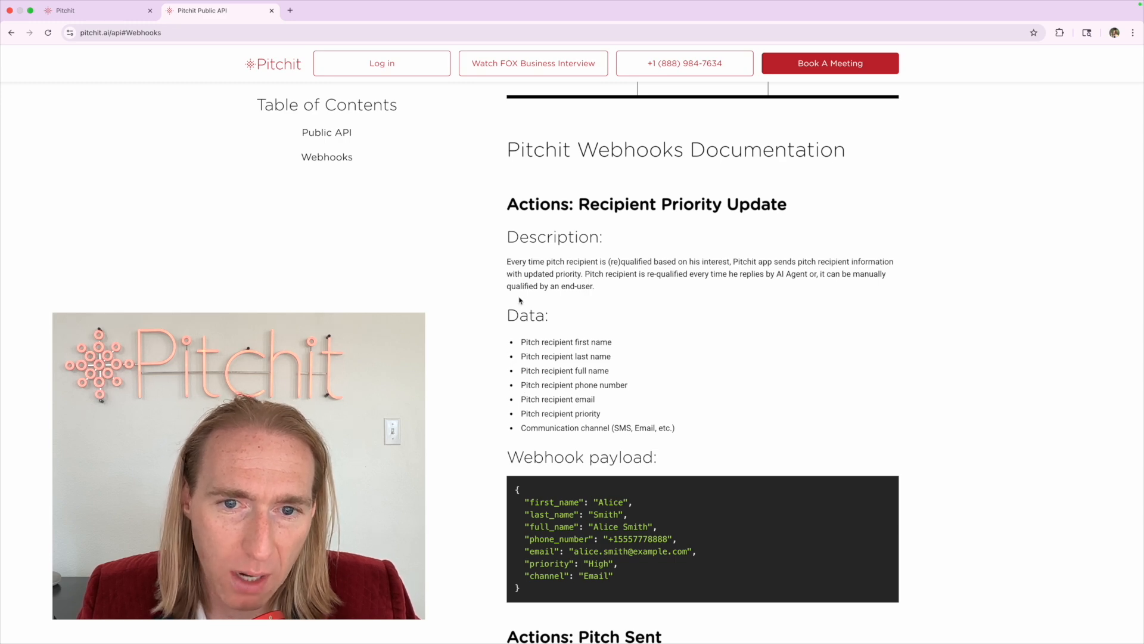
{"action": "scroll", "coordinate": [483, 384], "scroll_direction": "down", "scroll_amount": 8}
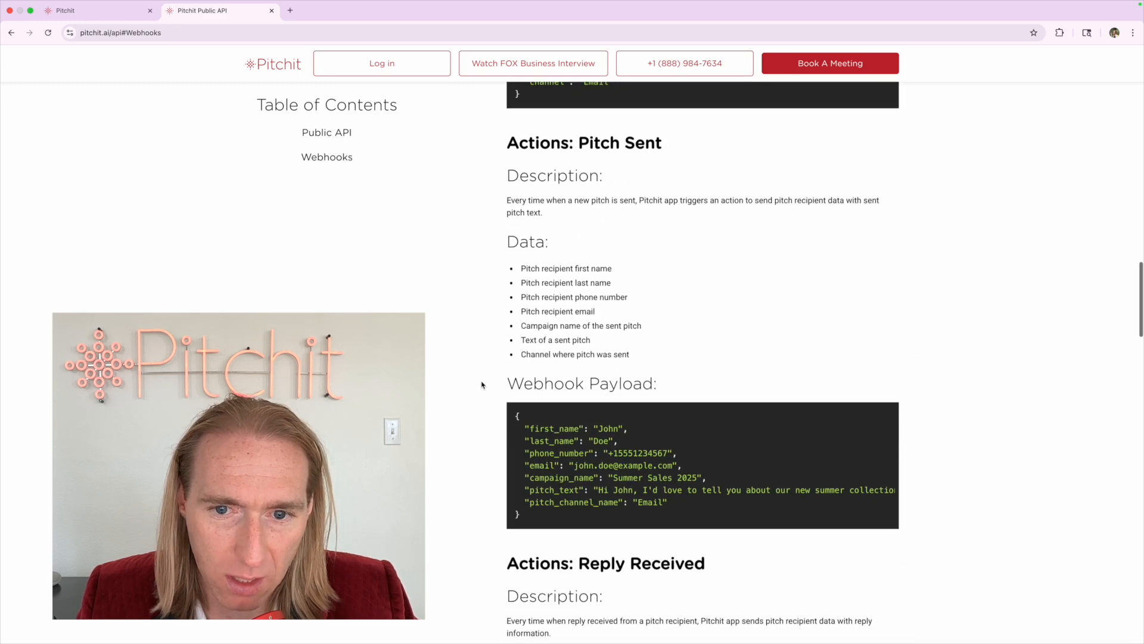
{"action": "scroll", "coordinate": [483, 384], "scroll_direction": "up", "scroll_amount": 8}
{"action": "left_click_drag", "start_coordinate": [522, 434], "coordinate": [641, 434]}
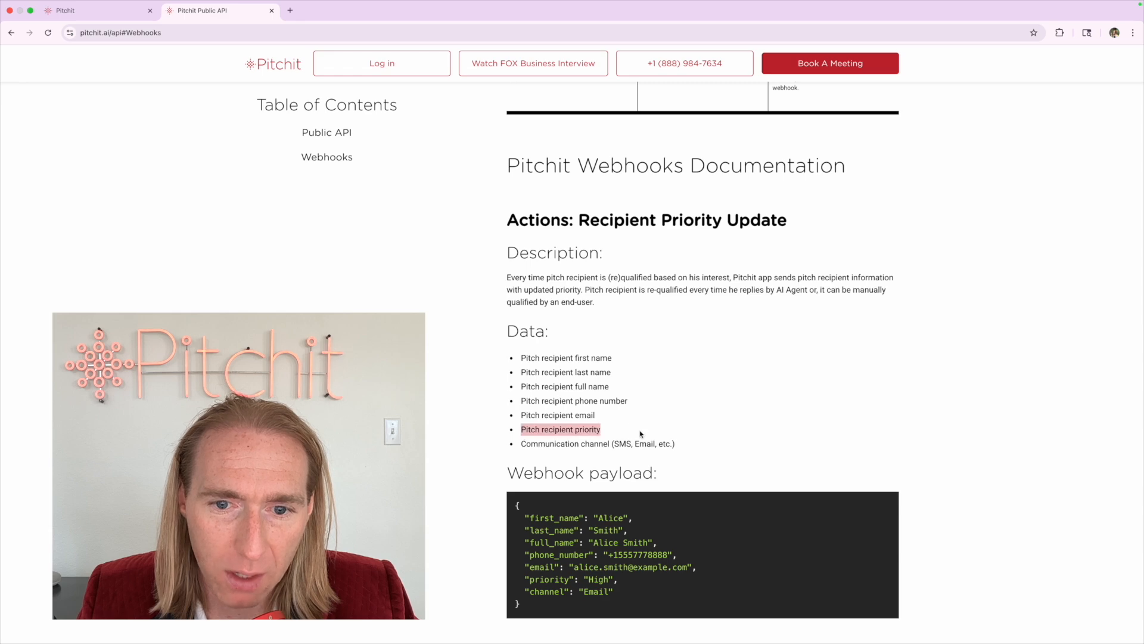
{"action": "scroll", "coordinate": [640, 433], "scroll_direction": "down", "scroll_amount": 20}
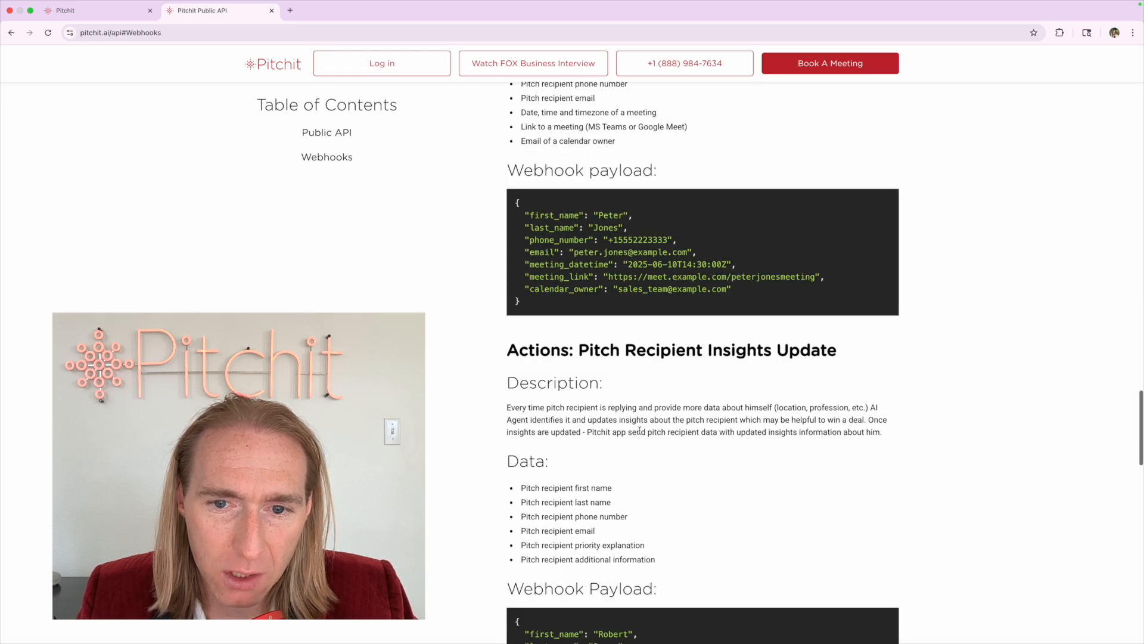
{"action": "scroll", "coordinate": [639, 430], "scroll_direction": "down", "scroll_amount": 3}
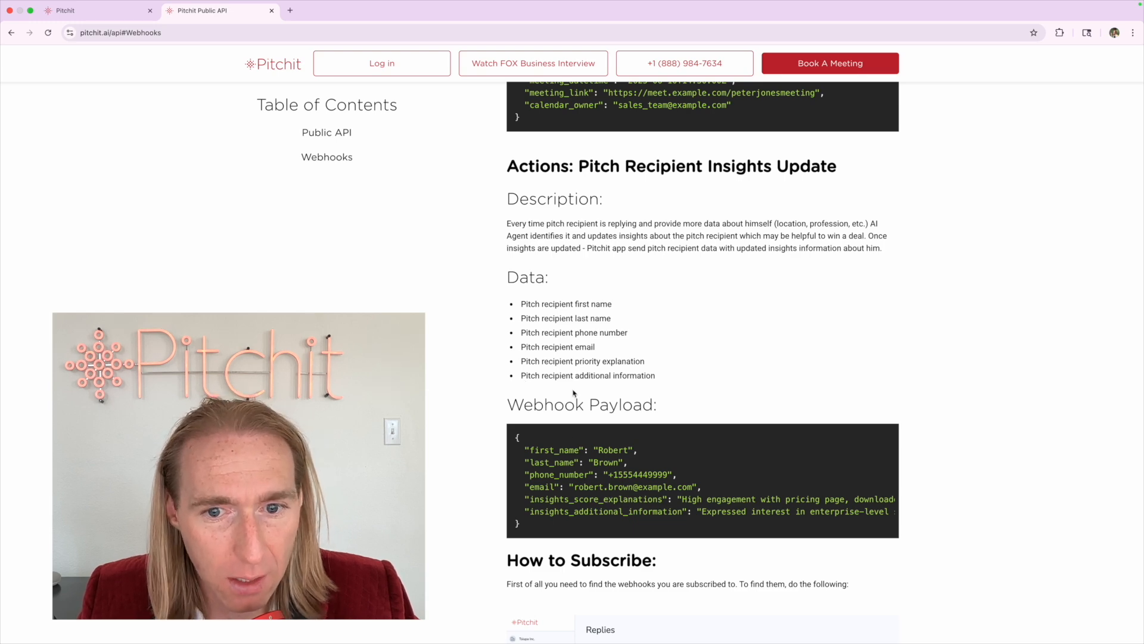
{"action": "scroll", "coordinate": [628, 263], "scroll_direction": "up", "scroll_amount": 20}
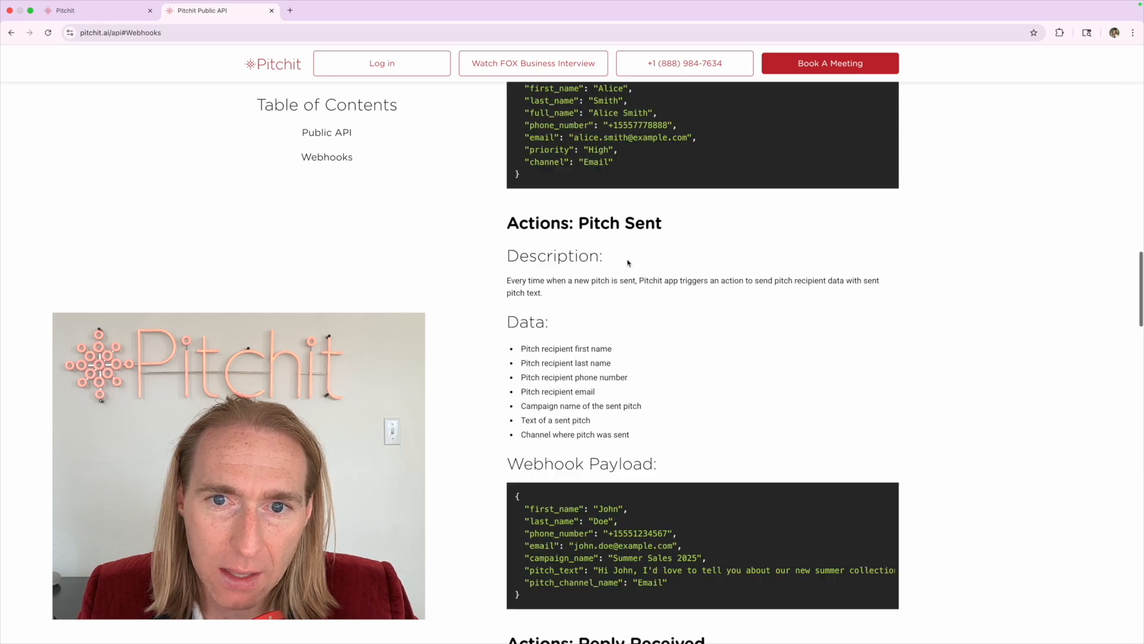
{"action": "scroll", "coordinate": [628, 263], "scroll_direction": "down", "scroll_amount": 20}
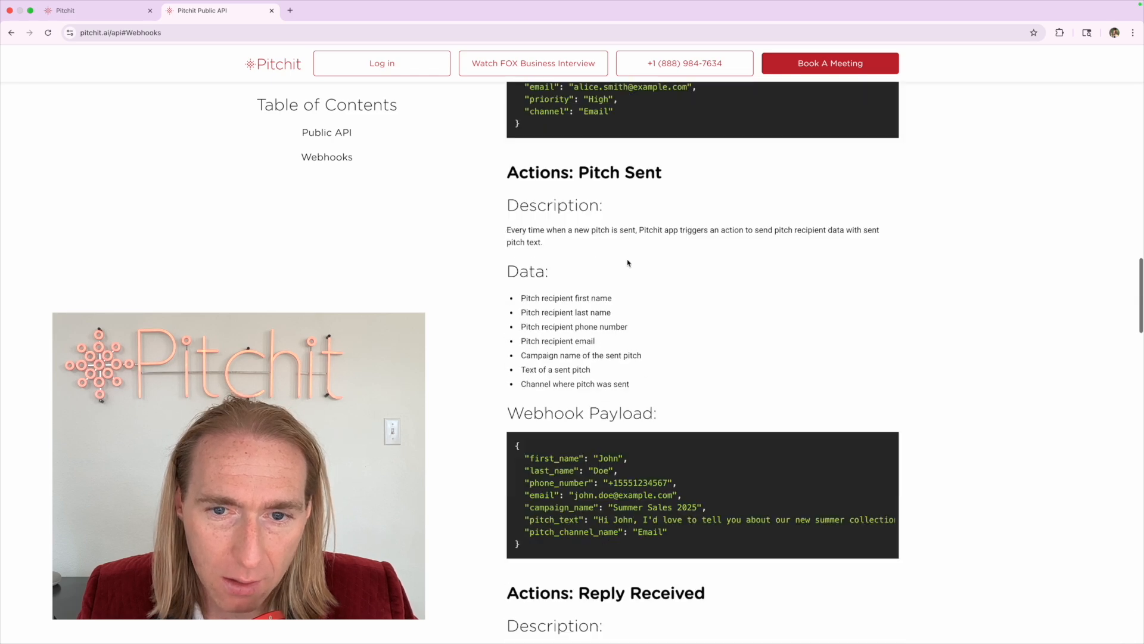
{"action": "scroll", "coordinate": [628, 262], "scroll_direction": "down", "scroll_amount": 5}
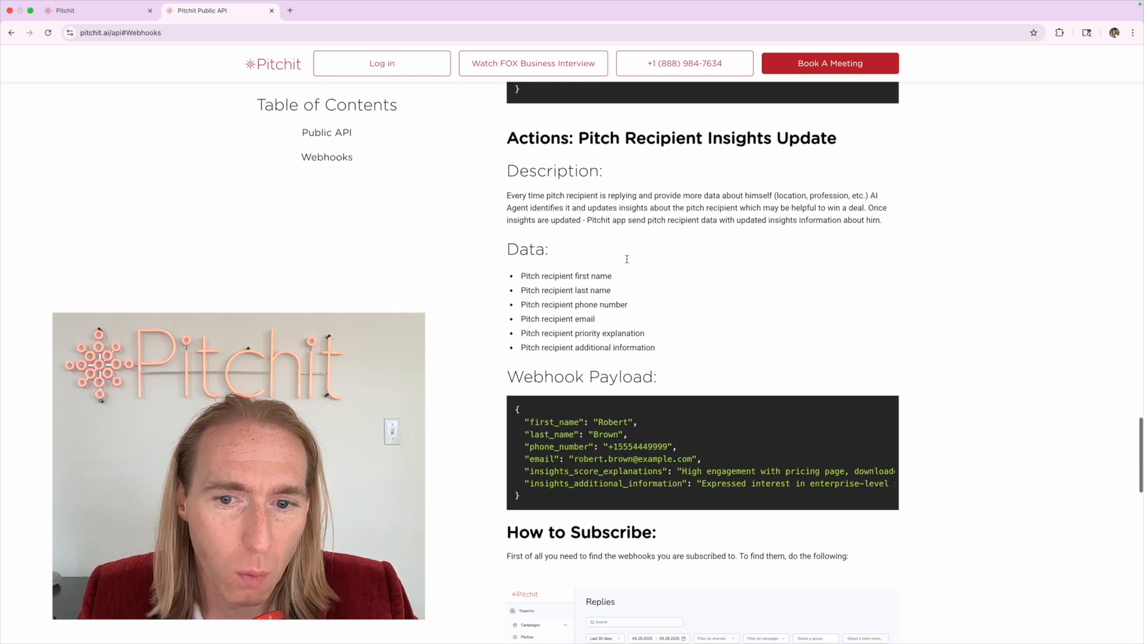
{"action": "left_click_drag", "start_coordinate": [683, 447], "coordinate": [833, 449]}
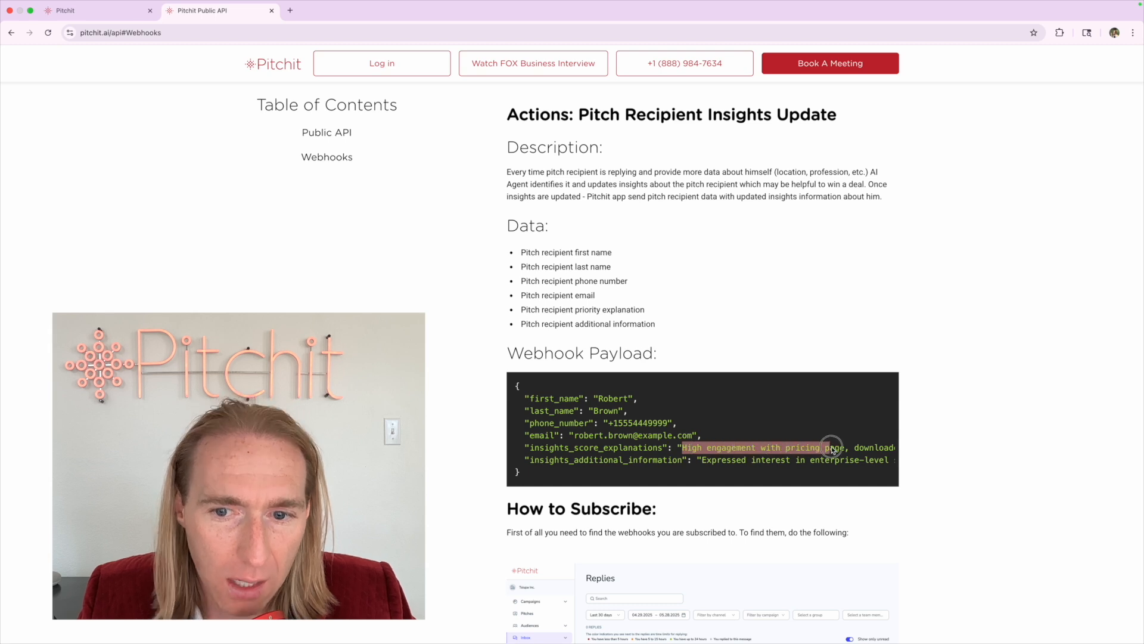
{"action": "left_click", "coordinate": [560, 305]}
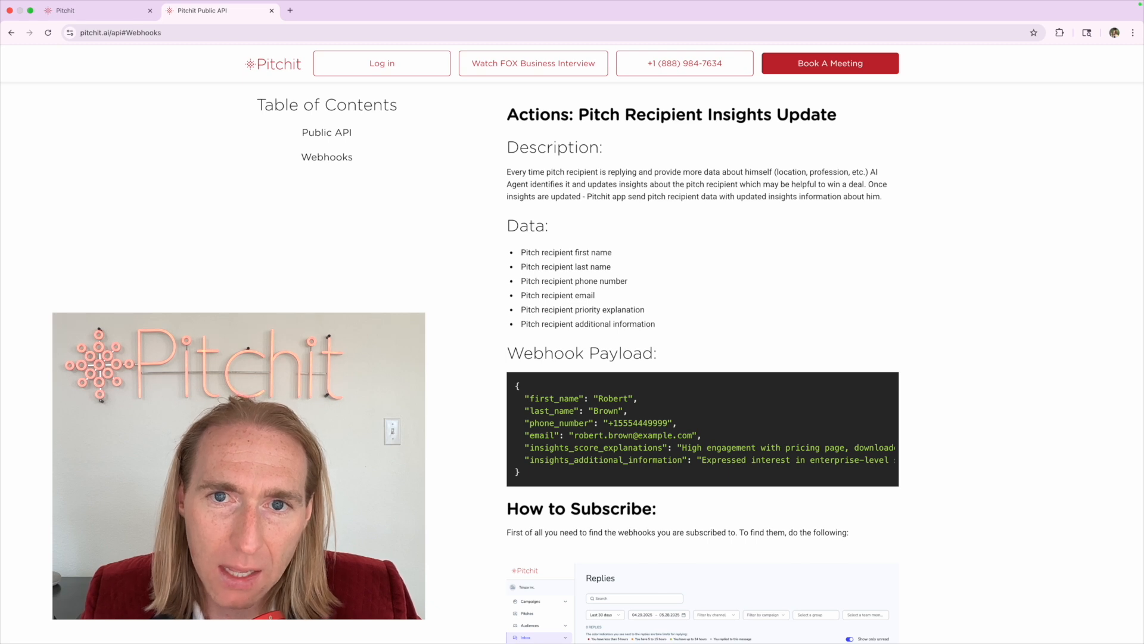
{"action": "left_click_drag", "start_coordinate": [579, 114], "coordinate": [773, 115]}
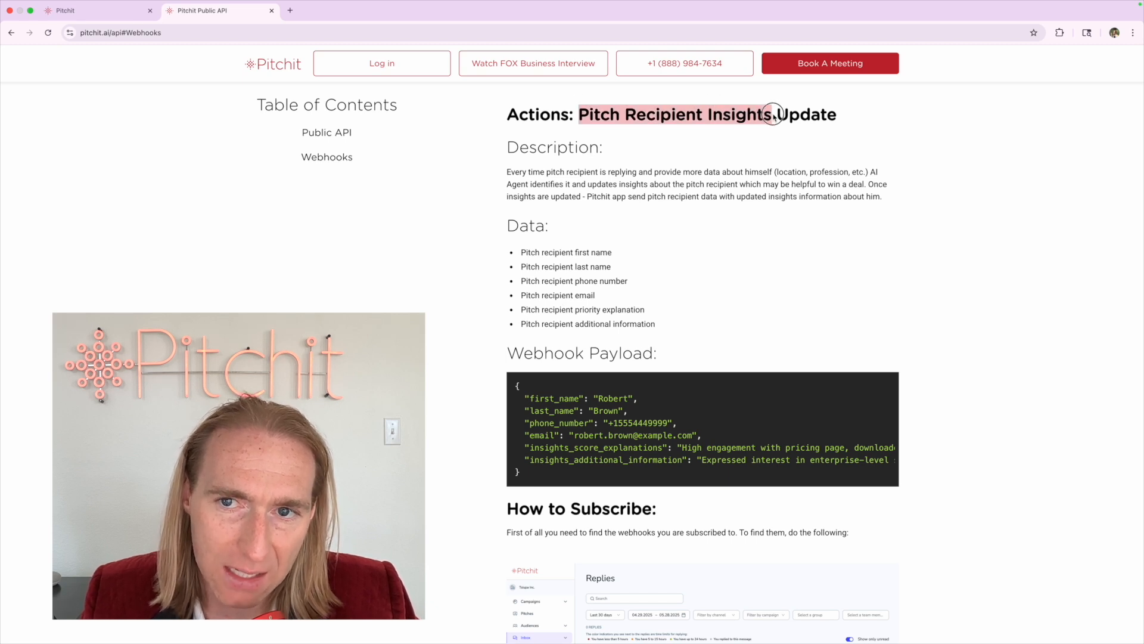
{"action": "left_click", "coordinate": [773, 115]}
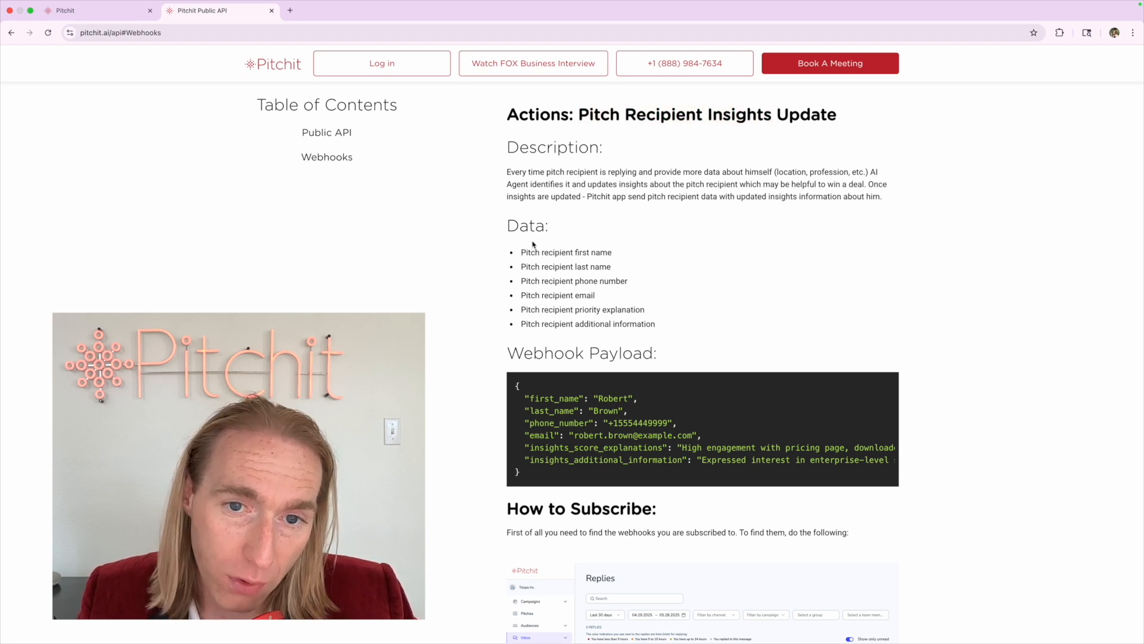
{"action": "scroll", "coordinate": [589, 276], "scroll_direction": "up", "scroll_amount": 20}
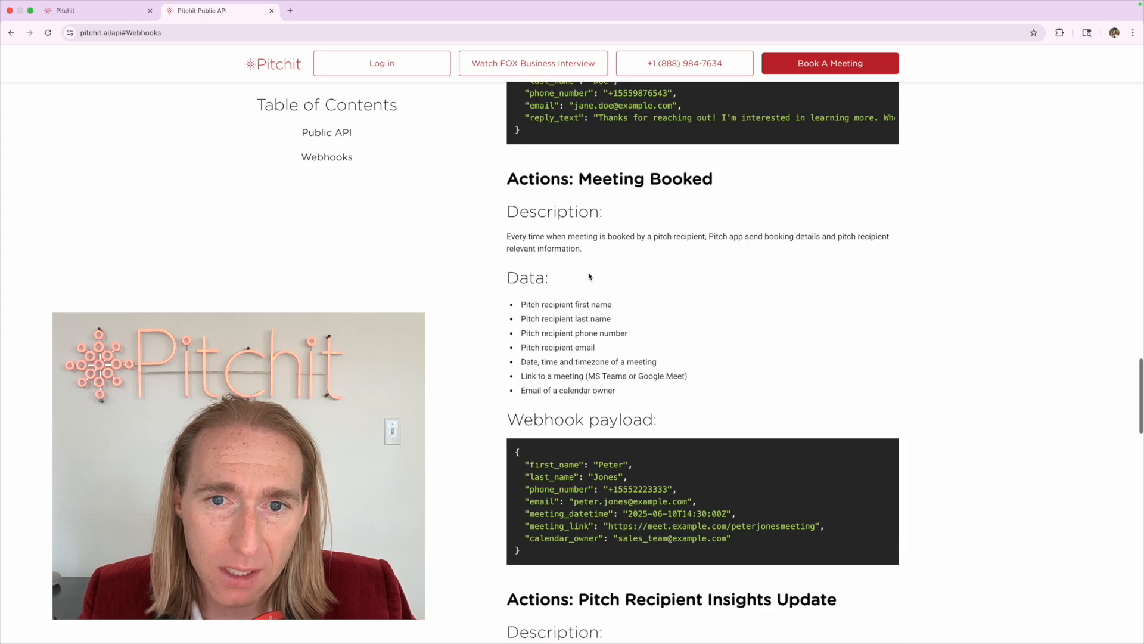
{"action": "scroll", "coordinate": [589, 276], "scroll_direction": "up", "scroll_amount": 6}
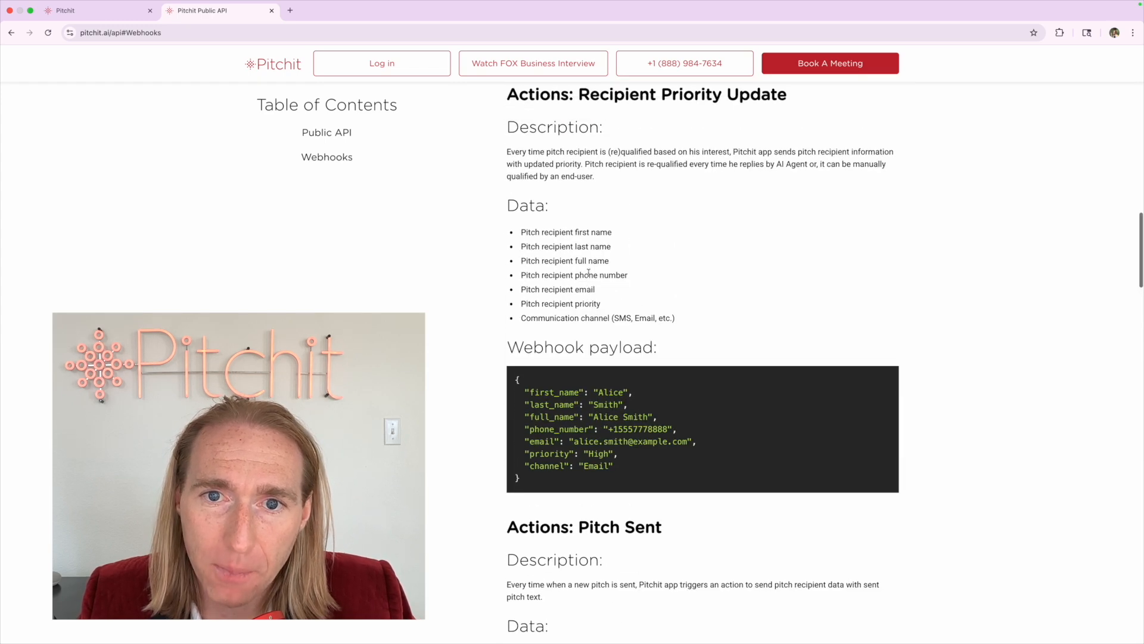
{"action": "left_click_drag", "start_coordinate": [581, 189], "coordinate": [871, 186]}
{"action": "left_click", "coordinate": [871, 187]}
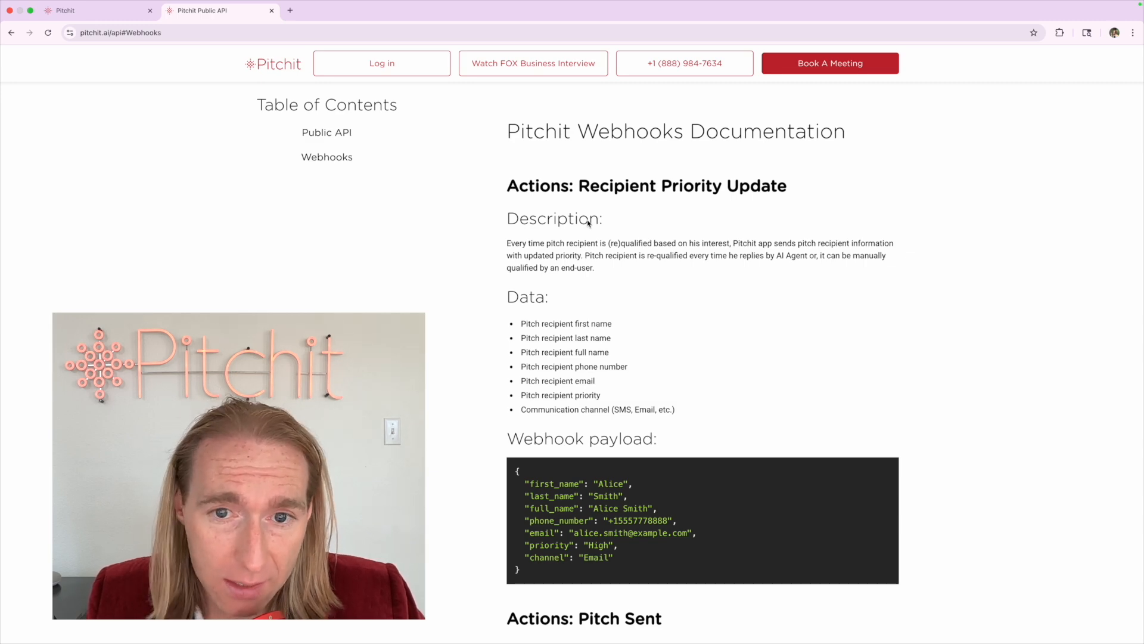
{"action": "scroll", "coordinate": [566, 263], "scroll_direction": "down", "scroll_amount": 20}
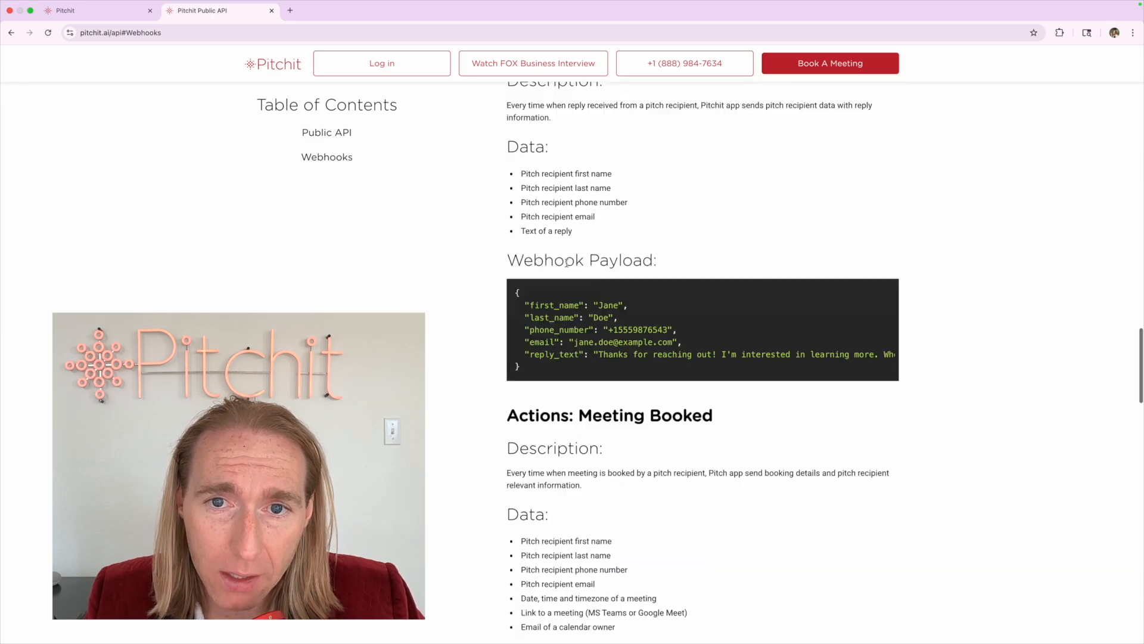
{"action": "scroll", "coordinate": [566, 263], "scroll_direction": "up", "scroll_amount": 1}
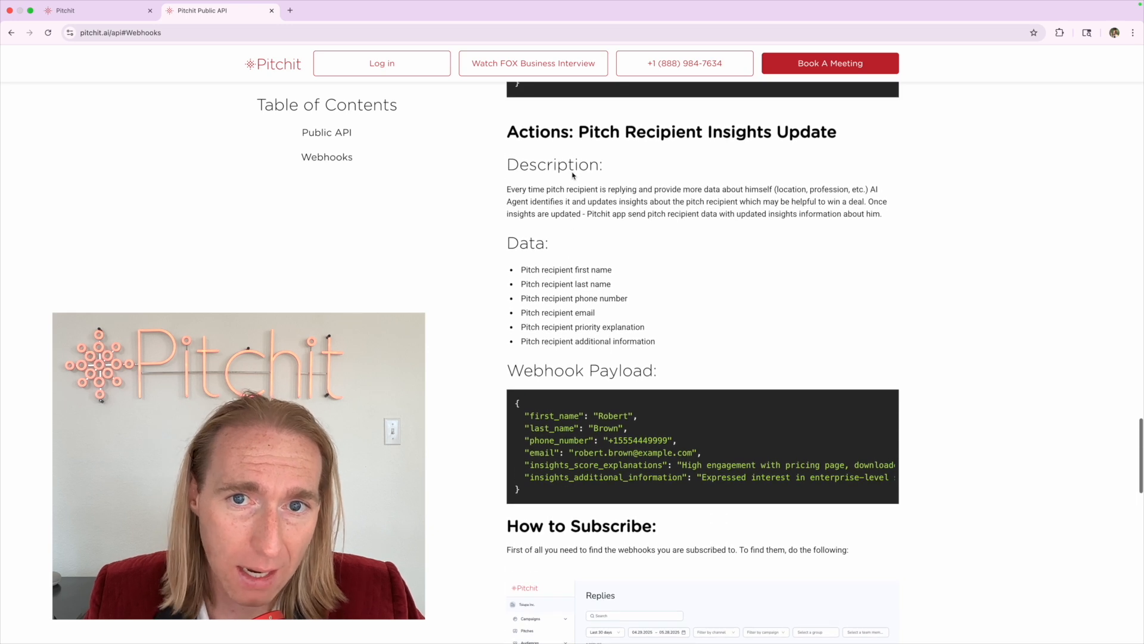
{"action": "left_click_drag", "start_coordinate": [579, 132], "coordinate": [843, 134]}
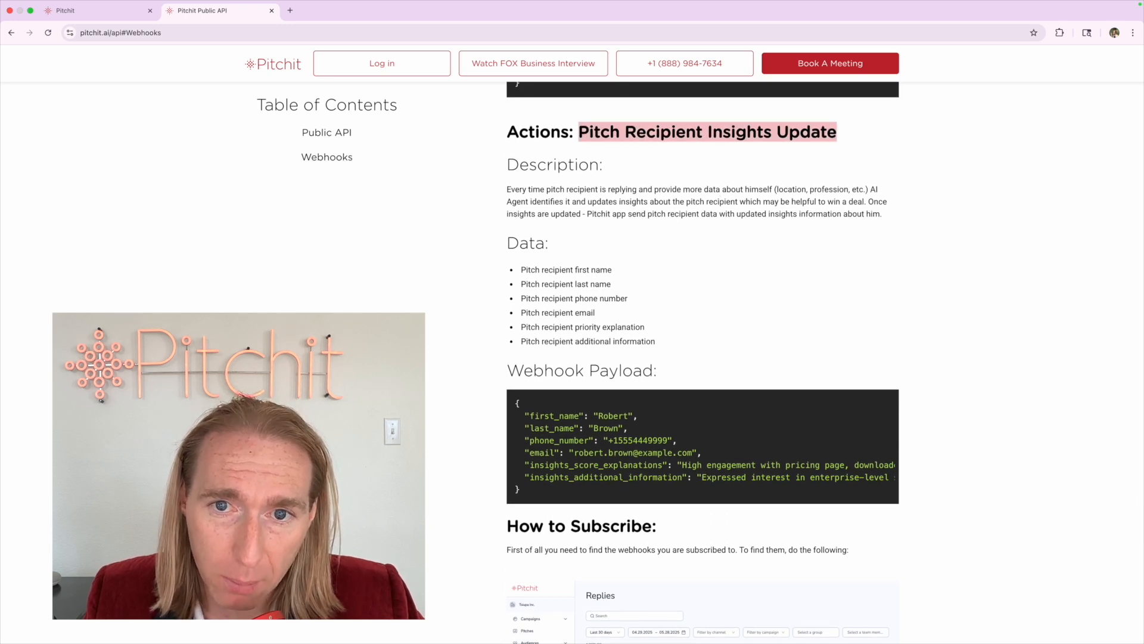
{"action": "left_click", "coordinate": [624, 318]}
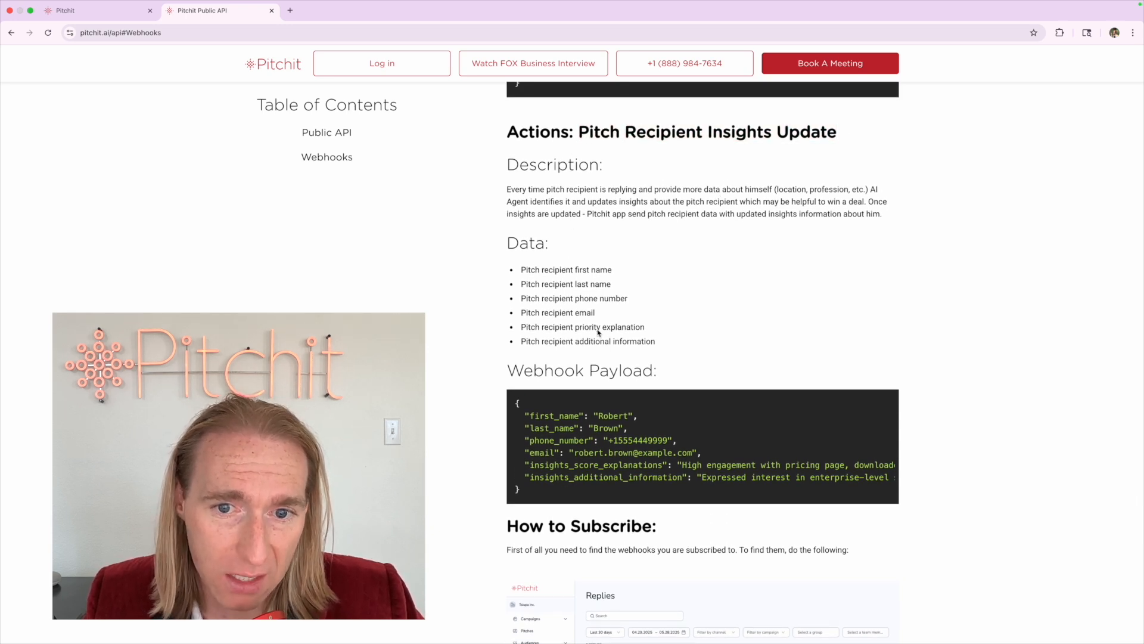
{"action": "left_click_drag", "start_coordinate": [577, 332], "coordinate": [683, 332]}
{"action": "left_click", "coordinate": [689, 332]}
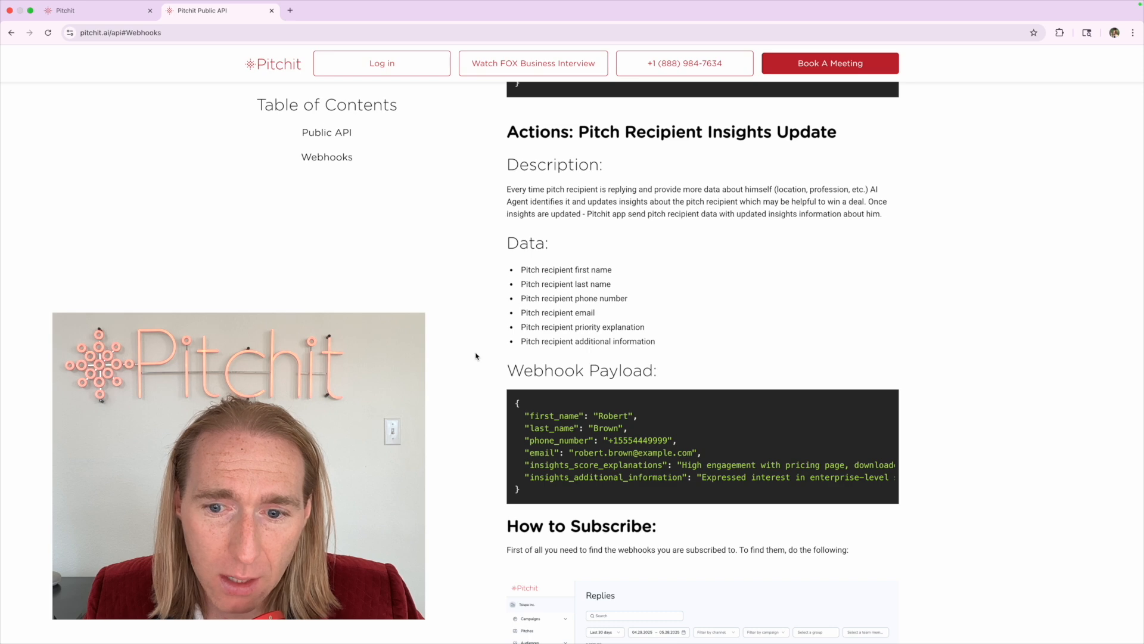
{"action": "scroll", "coordinate": [476, 356], "scroll_direction": "down", "scroll_amount": 5}
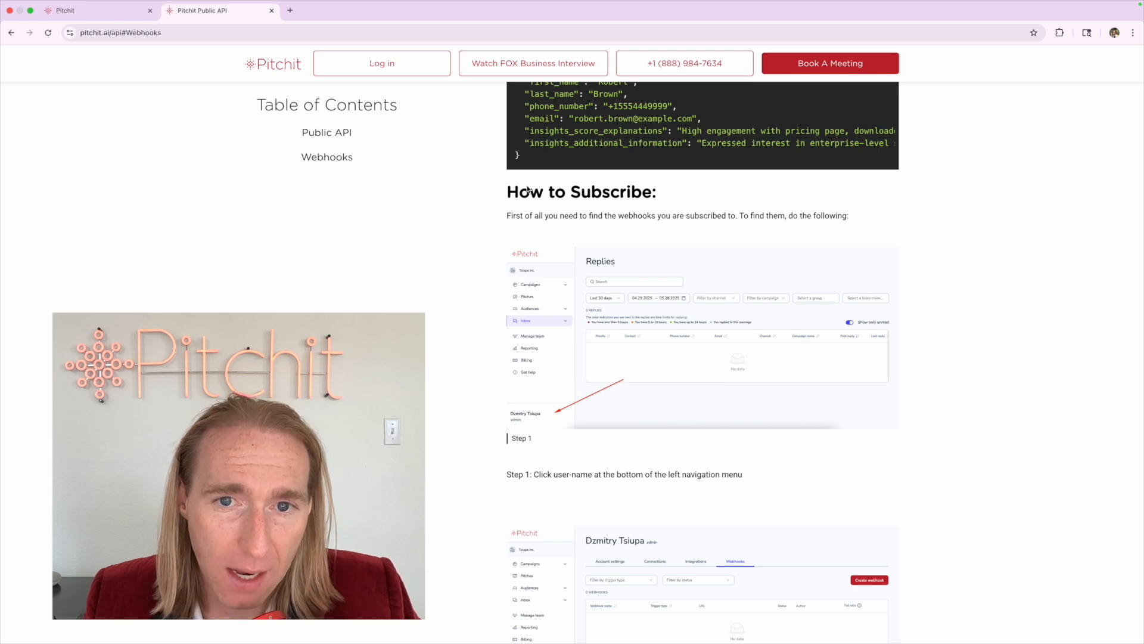
{"action": "left_click_drag", "start_coordinate": [507, 191], "coordinate": [659, 192]}
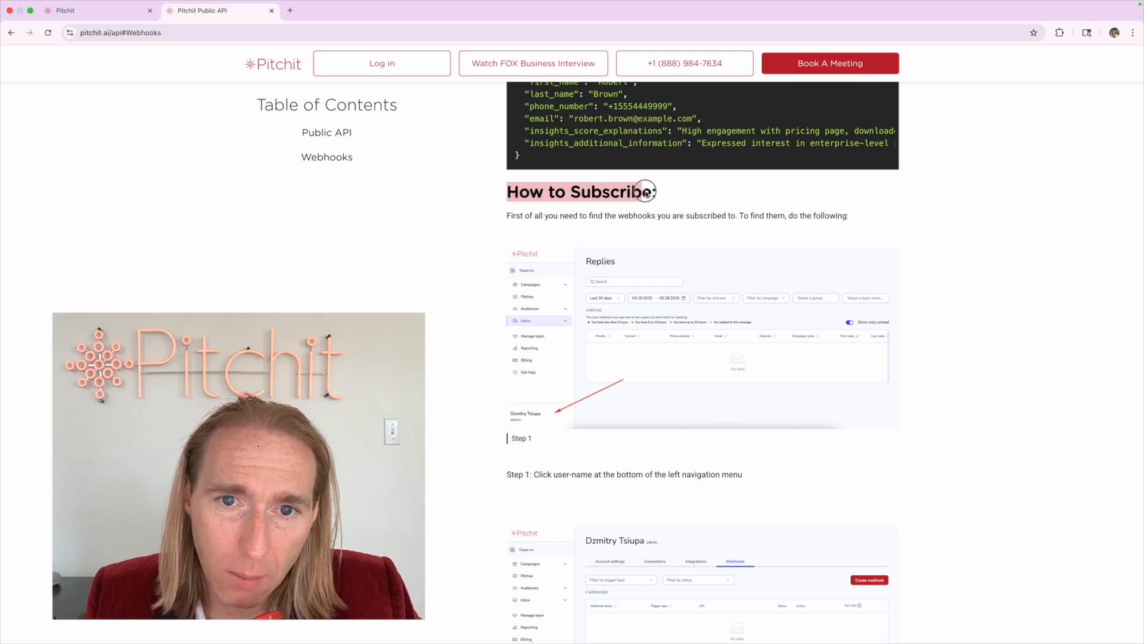
{"action": "left_click", "coordinate": [668, 199]}
{"action": "scroll", "coordinate": [649, 229], "scroll_direction": "down", "scroll_amount": 13}
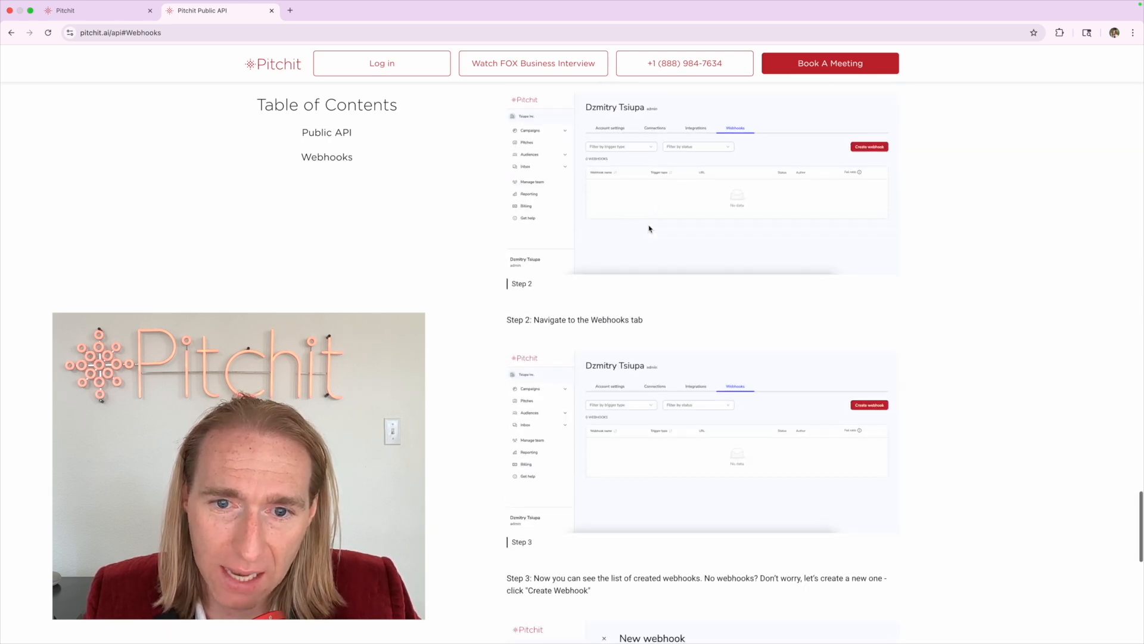
{"action": "scroll", "coordinate": [650, 229], "scroll_direction": "down", "scroll_amount": 5}
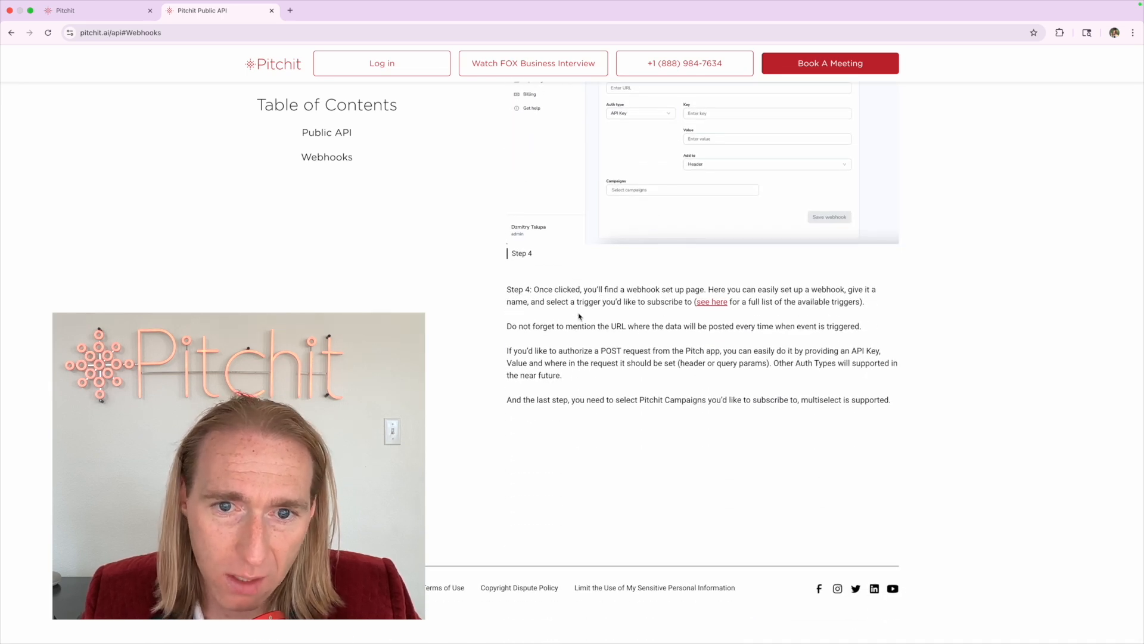
{"action": "scroll", "coordinate": [567, 298], "scroll_direction": "up", "scroll_amount": 15}
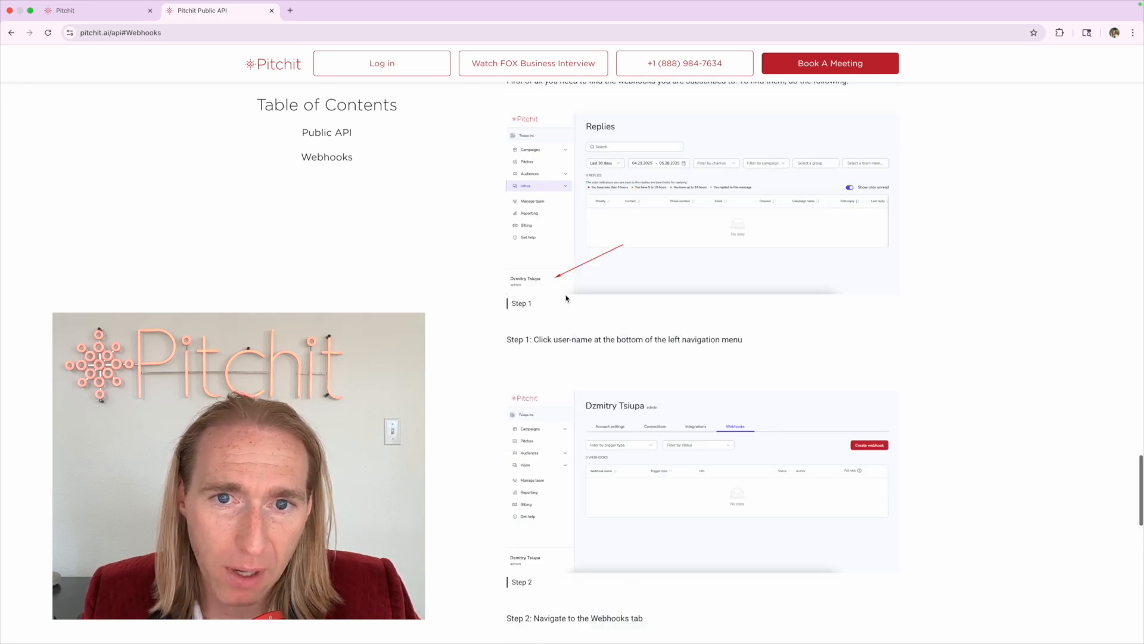
{"action": "scroll", "coordinate": [566, 298], "scroll_direction": "down", "scroll_amount": 2}
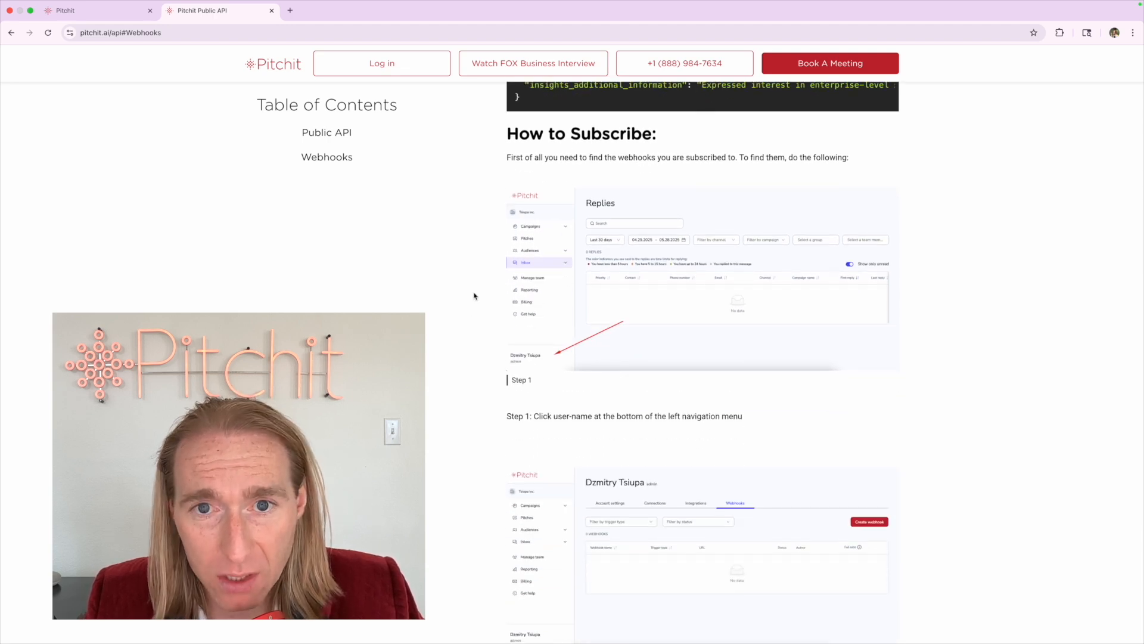
{"action": "left_click_drag", "start_coordinate": [508, 133], "coordinate": [845, 159]}
{"action": "left_click", "coordinate": [845, 159]}
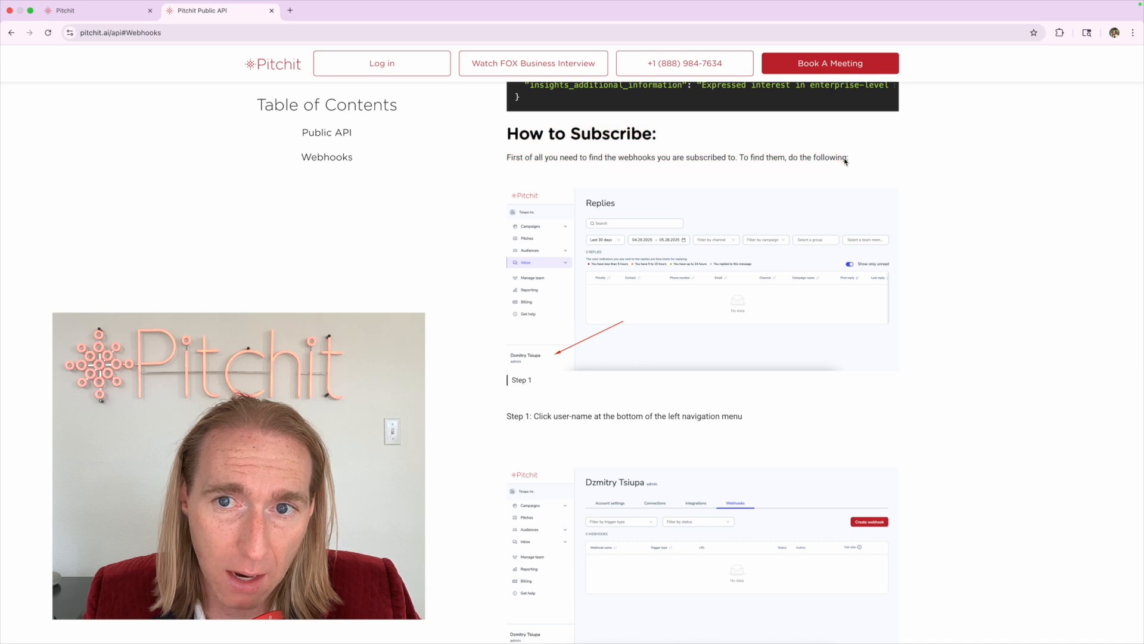
{"action": "scroll", "coordinate": [846, 160], "scroll_direction": "down", "scroll_amount": 7}
{"action": "scroll", "coordinate": [455, 378], "scroll_direction": "down", "scroll_amount": 10}
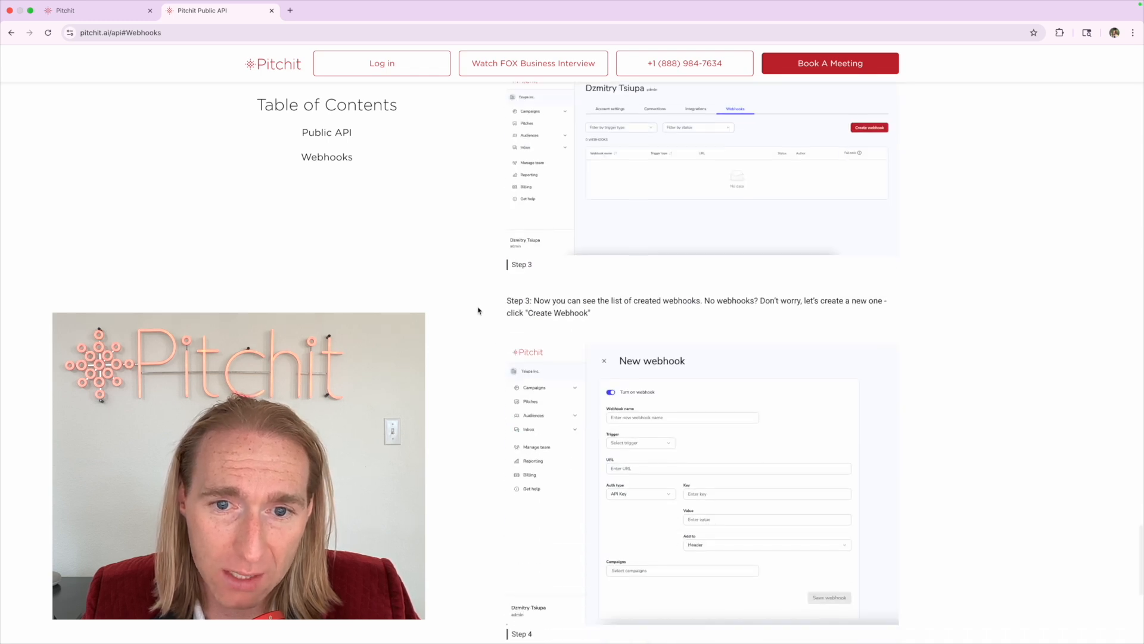
{"action": "scroll", "coordinate": [478, 311], "scroll_direction": "down", "scroll_amount": 1}
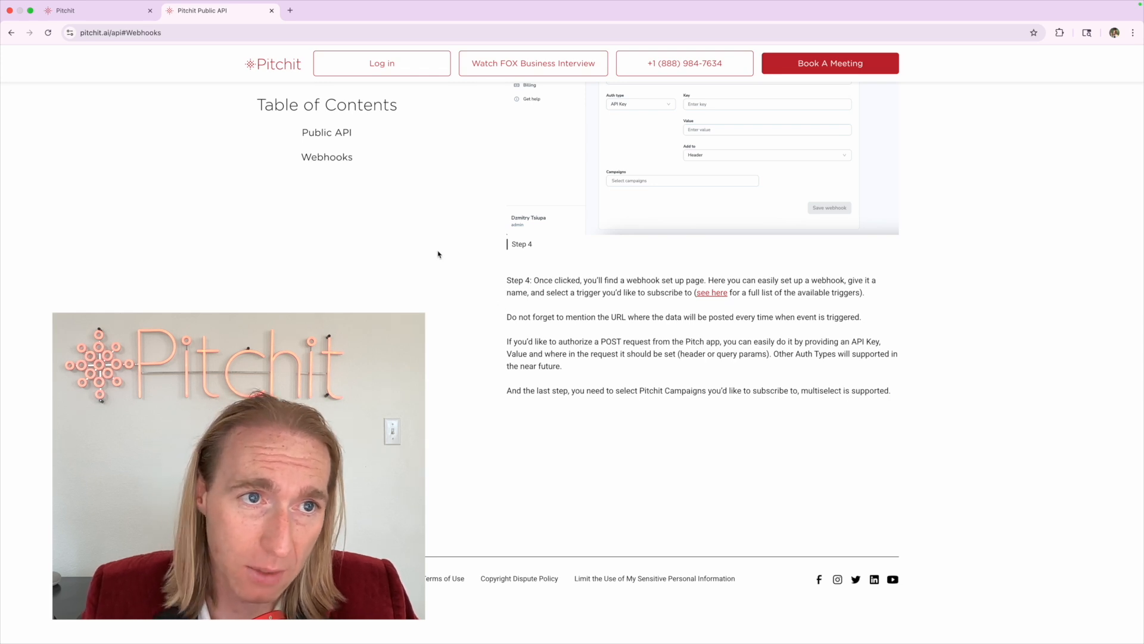
{"action": "left_click", "coordinate": [117, 34]}
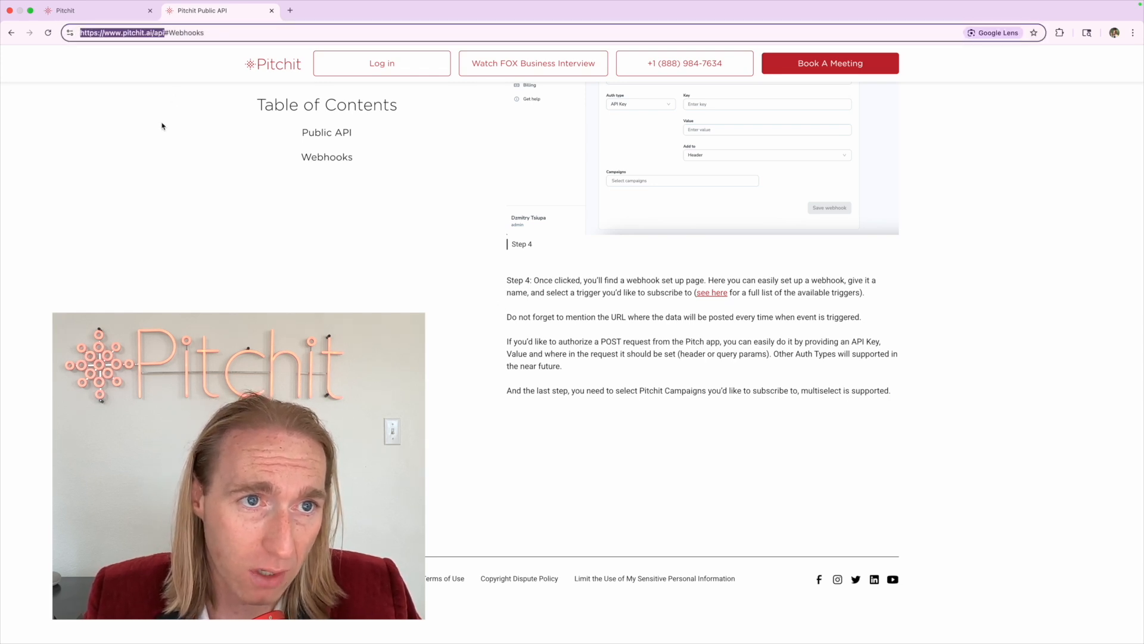
{"action": "left_click", "coordinate": [200, 180]}
{"action": "scroll", "coordinate": [477, 290], "scroll_direction": "up", "scroll_amount": 20}
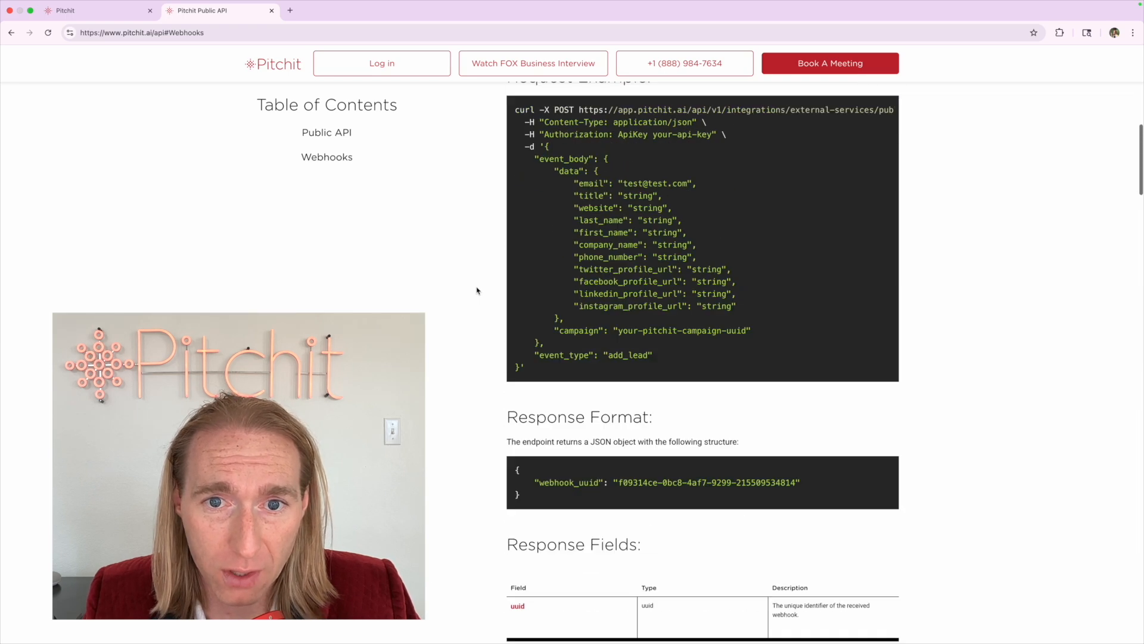
Sort Pitchit's five webhooks by Trigger type, then show the Integrations settings
{"action": "left_click", "coordinate": [115, 16]}
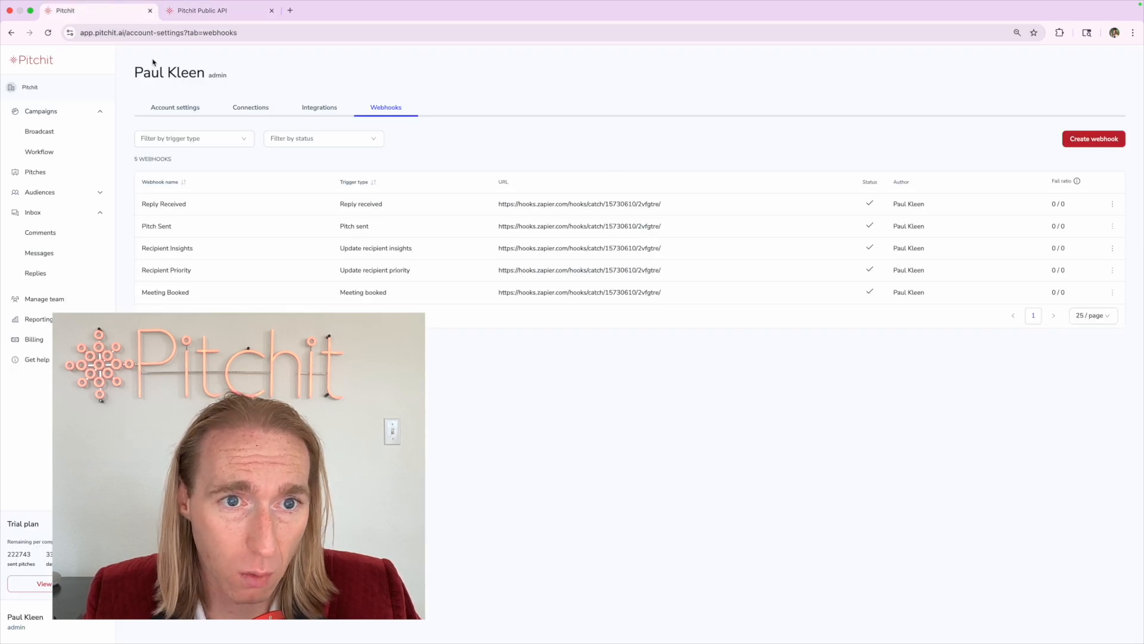
{"action": "left_click", "coordinate": [373, 182]}
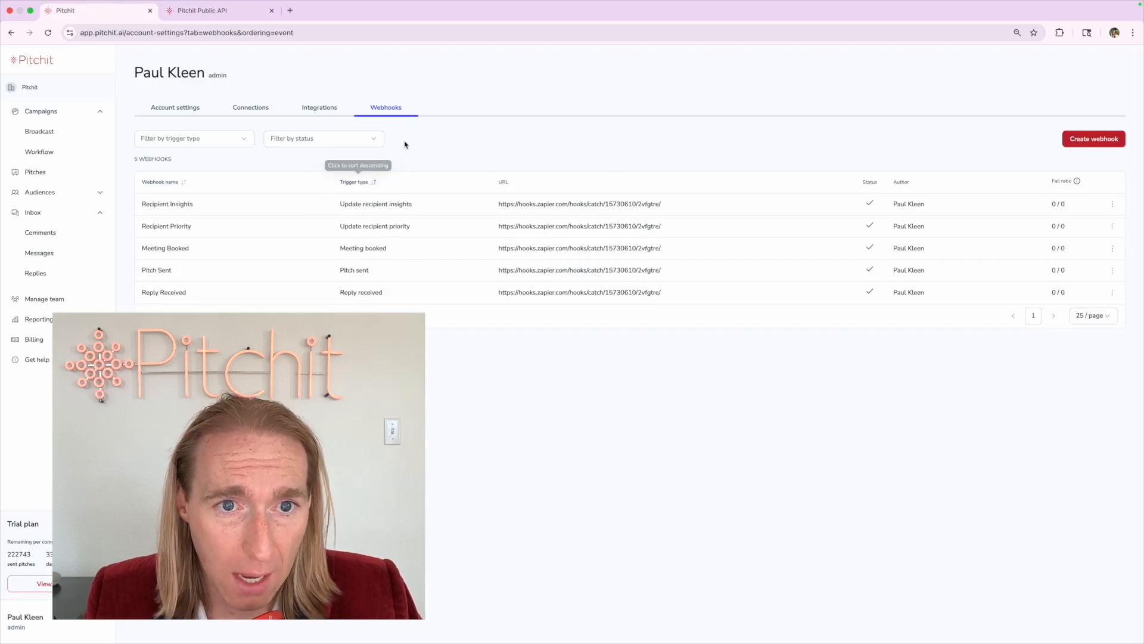
{"action": "left_click", "coordinate": [316, 110]}
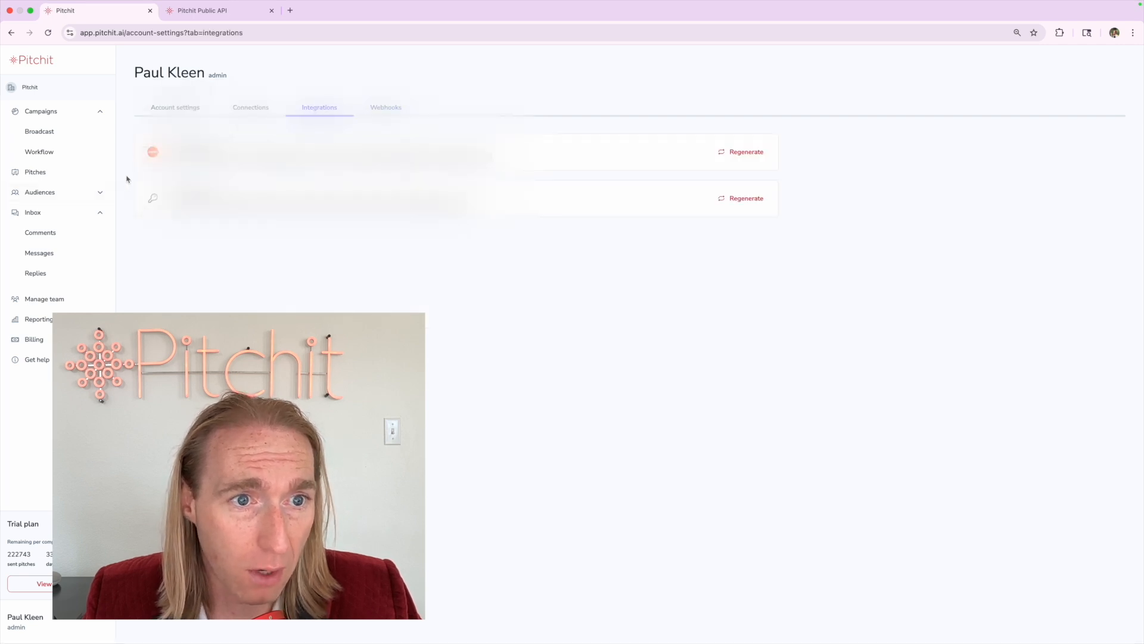